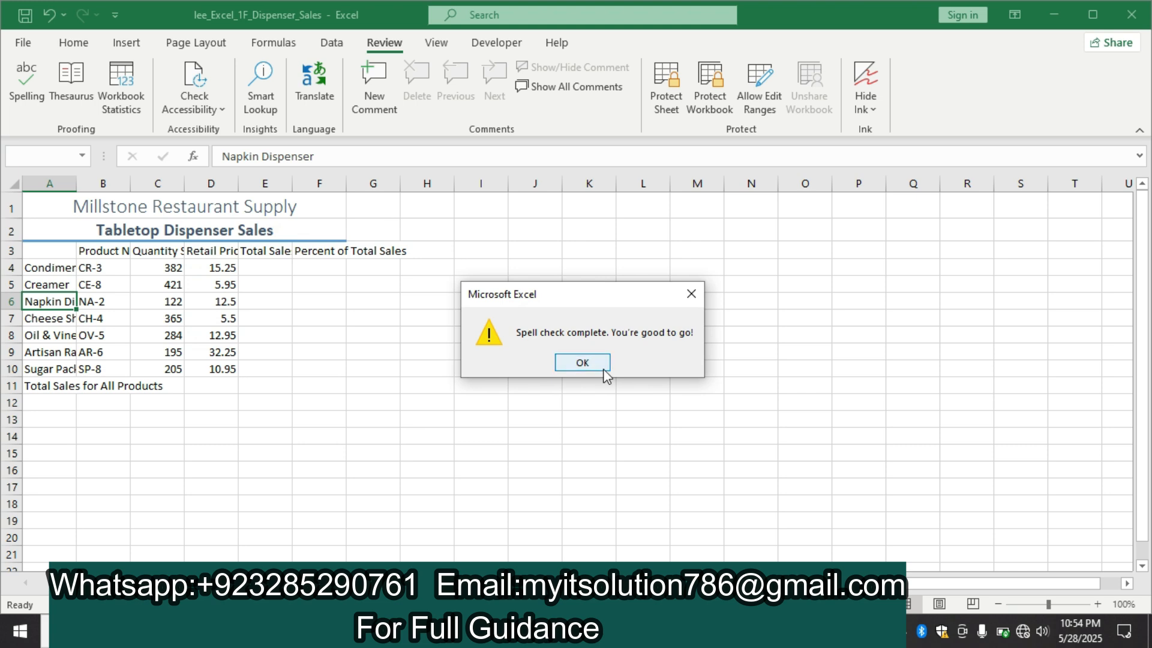
Close the completed spelling check, switch to the Word instructions and highlight the step 4 instruction text in yellow
left_click(593, 354)
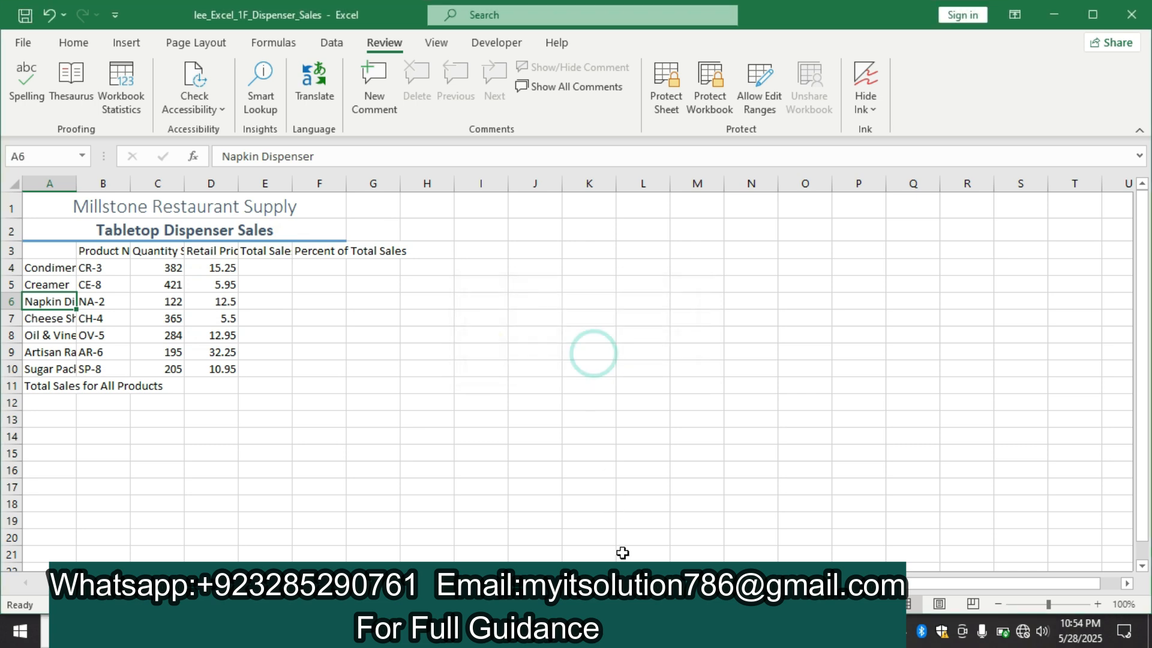
left_click(624, 631)
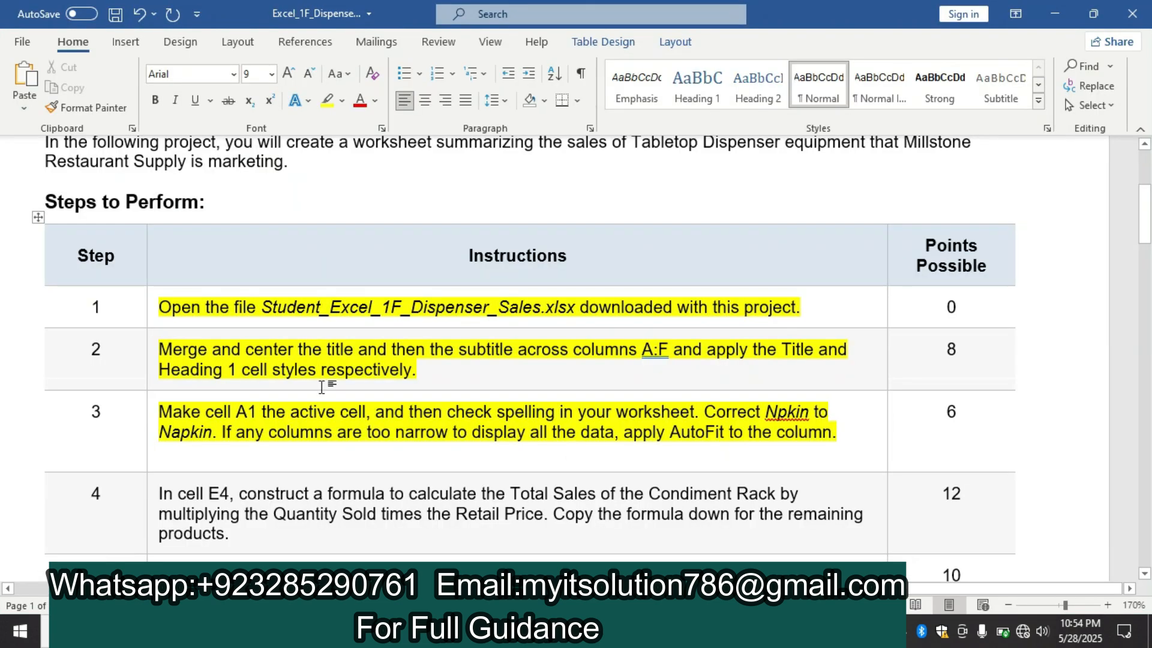
left_click_drag(1146, 239, 1146, 268)
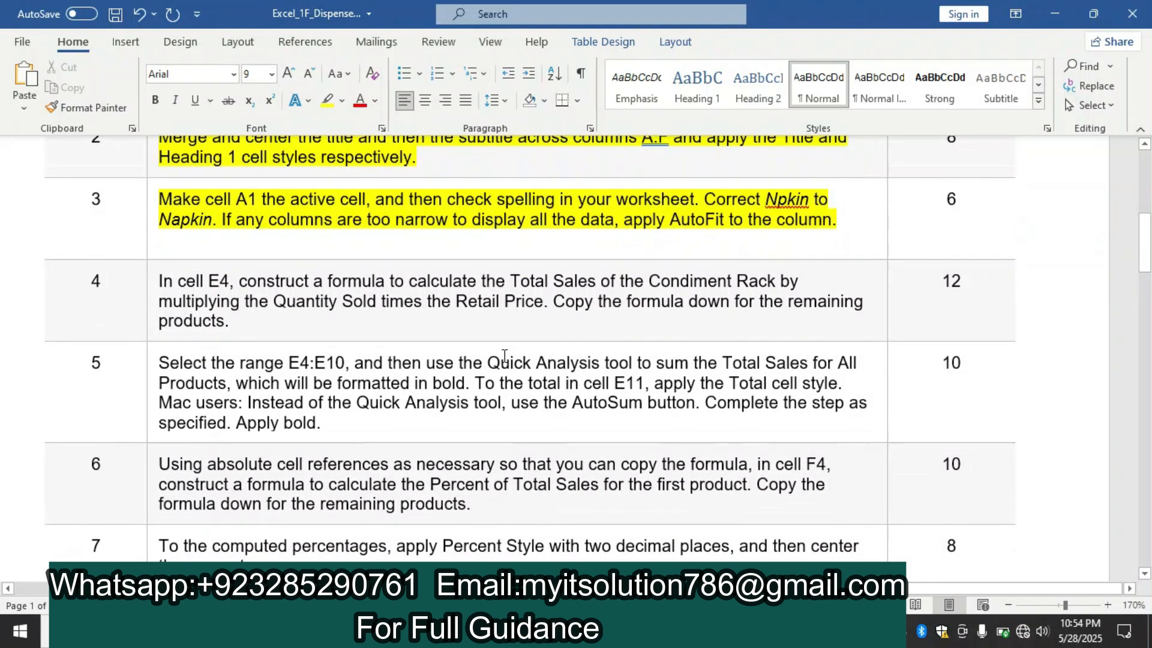
left_click(149, 285)
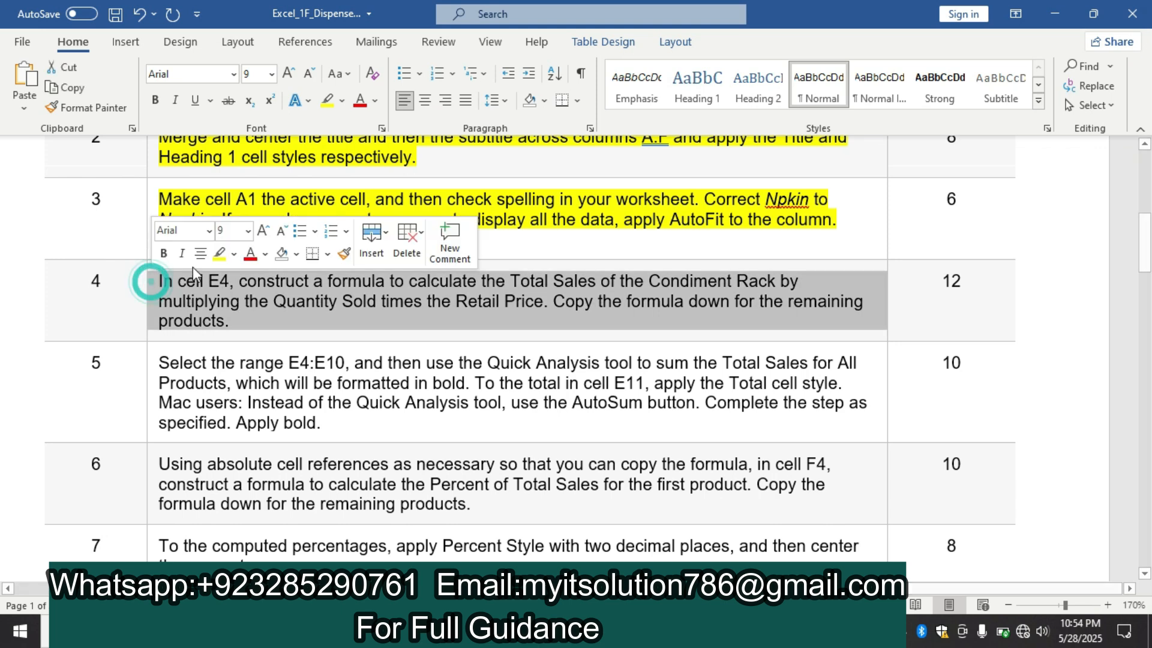
left_click(219, 253)
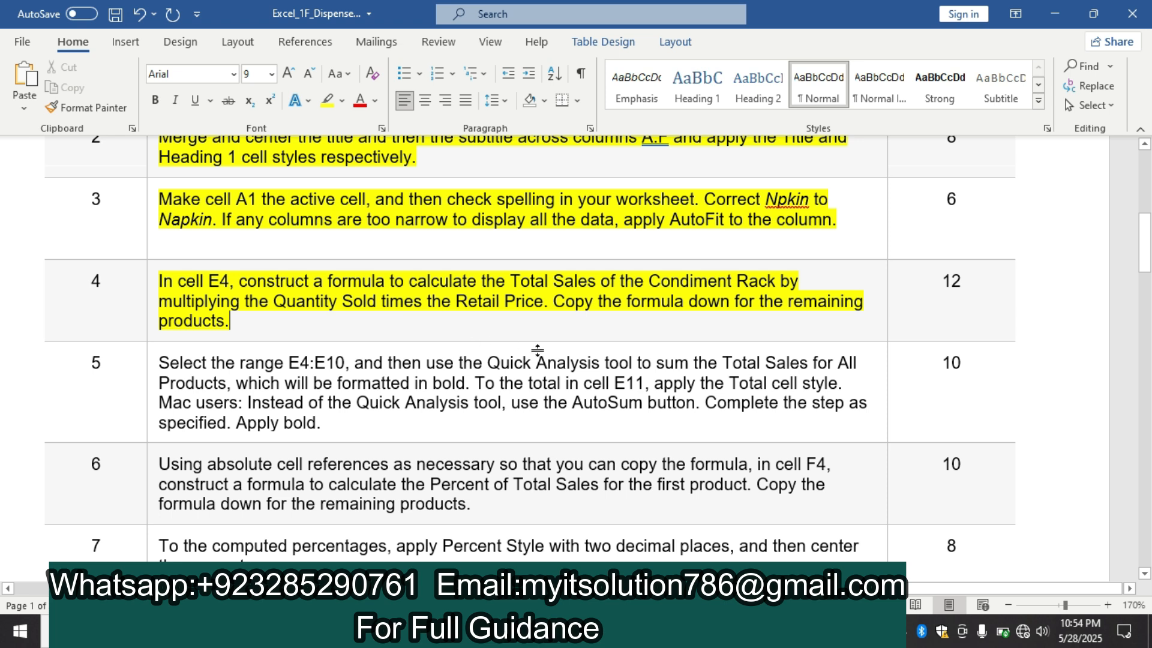
left_click(509, 631)
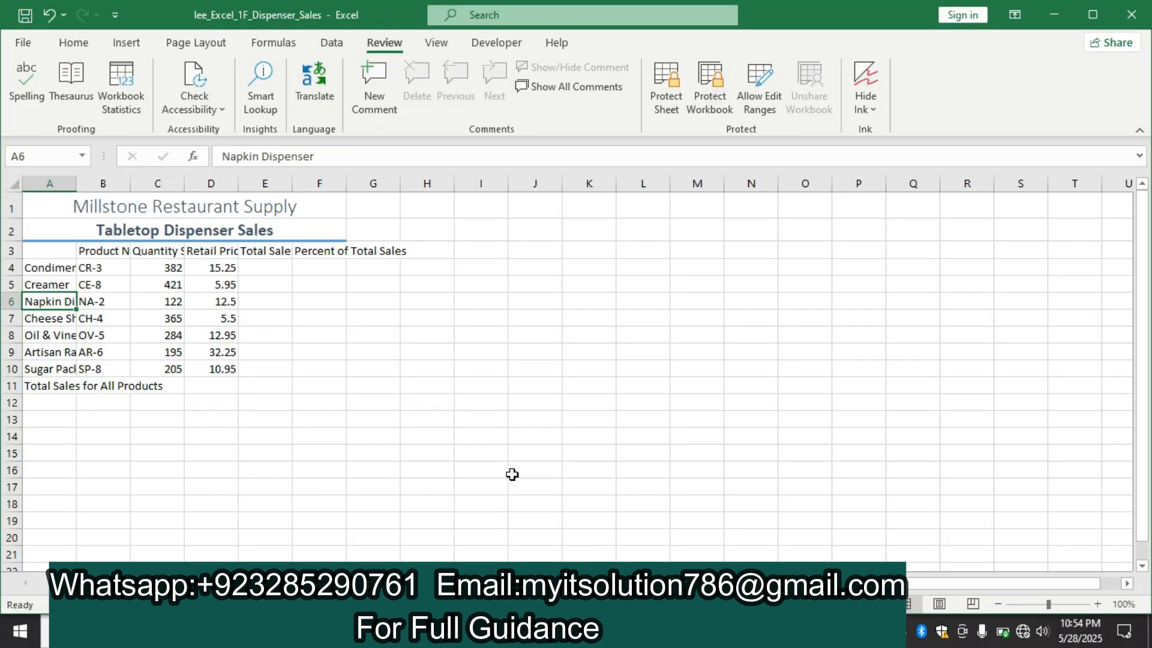
left_click(280, 267)
type("=")
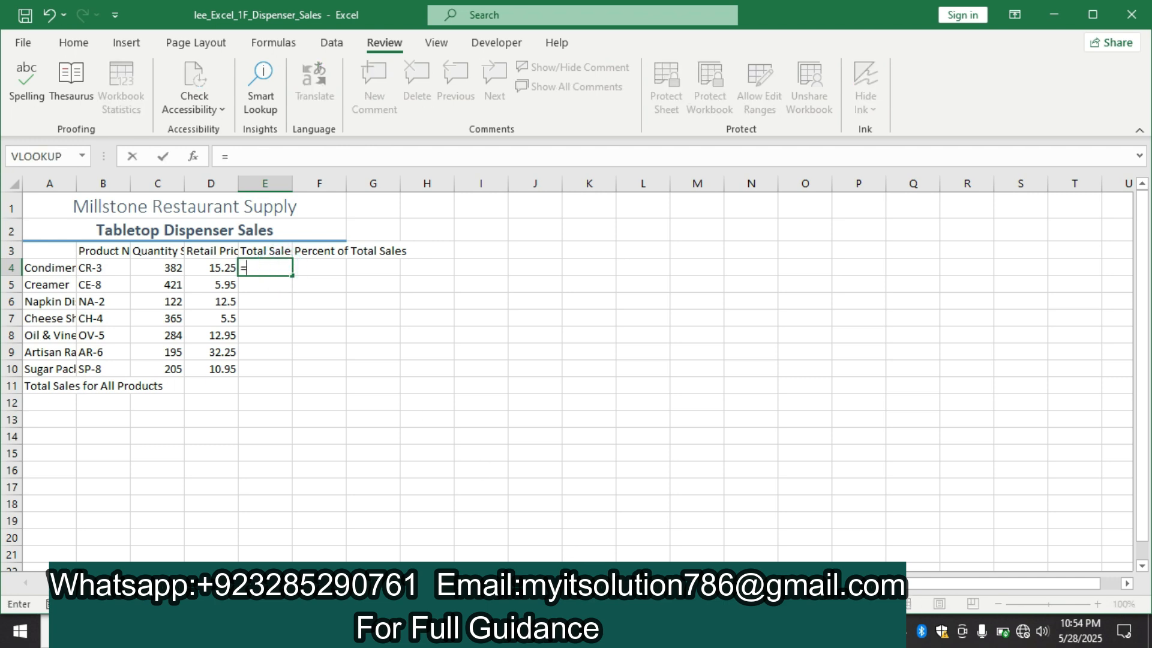
left_click(576, 631)
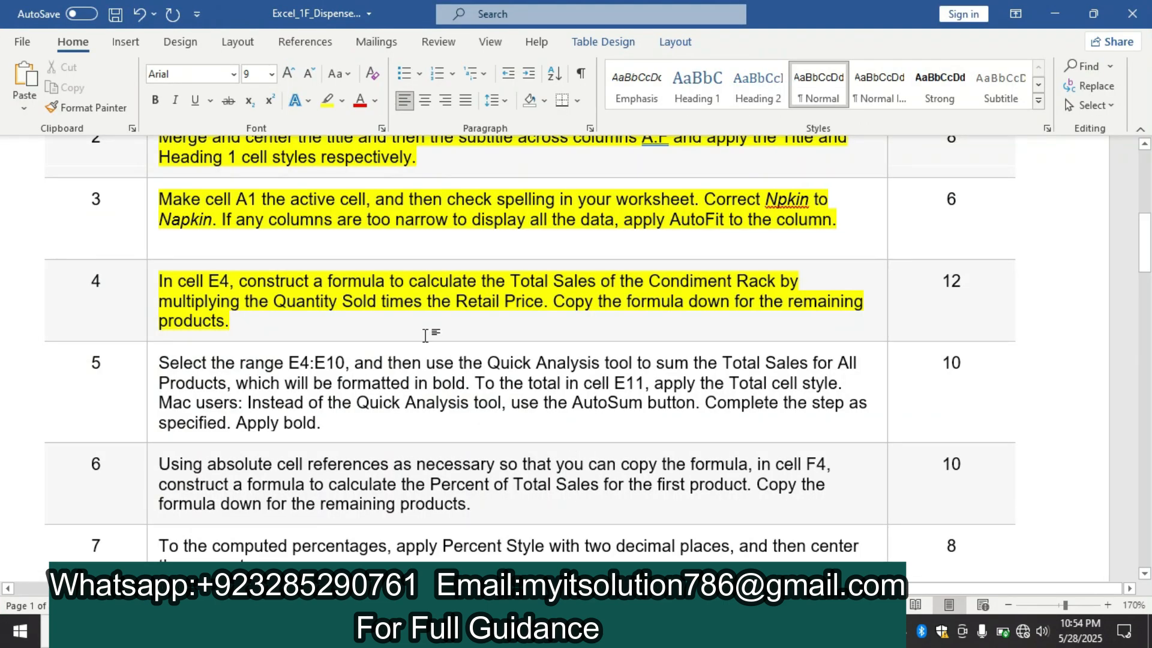
left_click(636, 631)
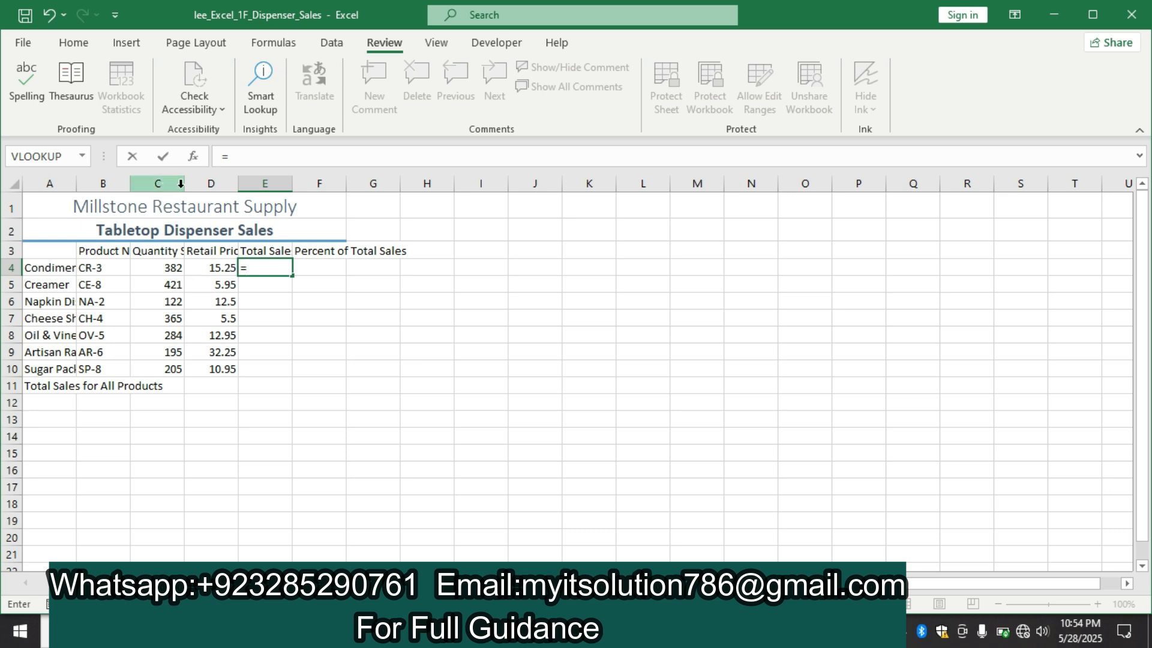
left_click(181, 183)
left_click(631, 334)
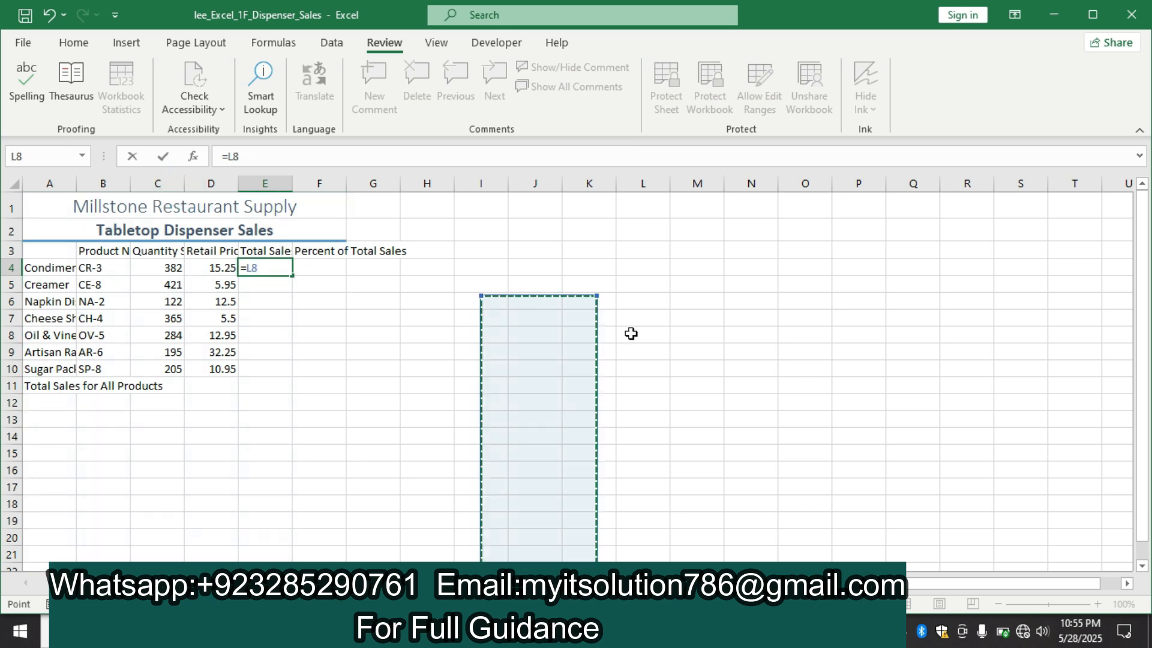
key("BackSpace")
key("BackSpace")
key("BackSpace")
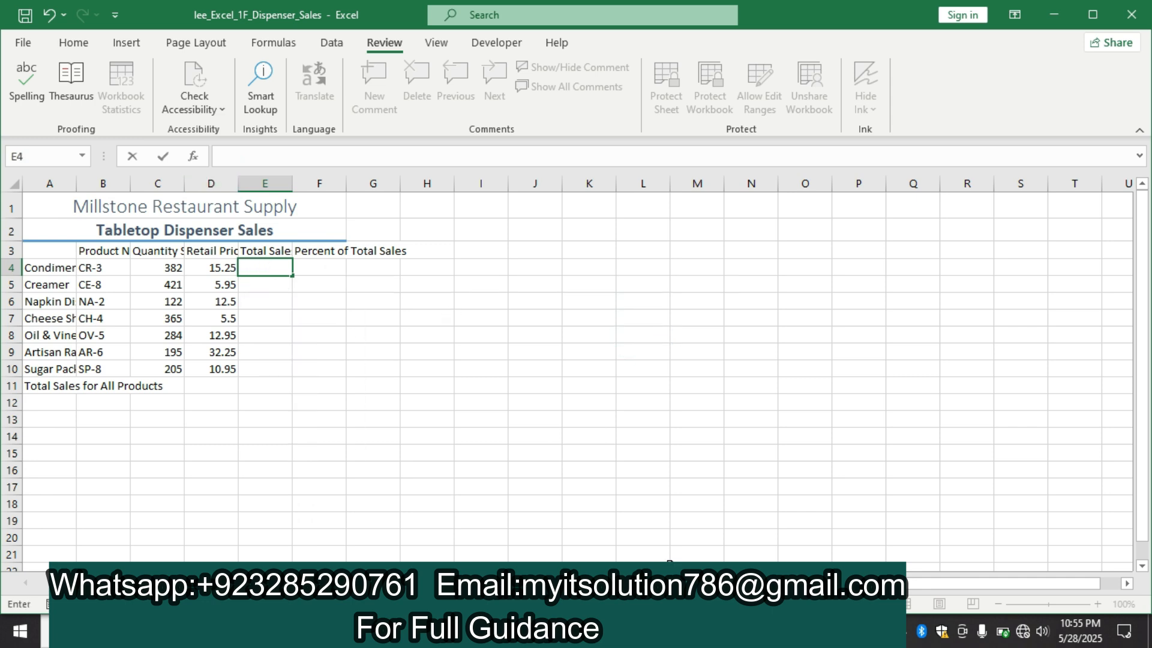
key("alt+Tab")
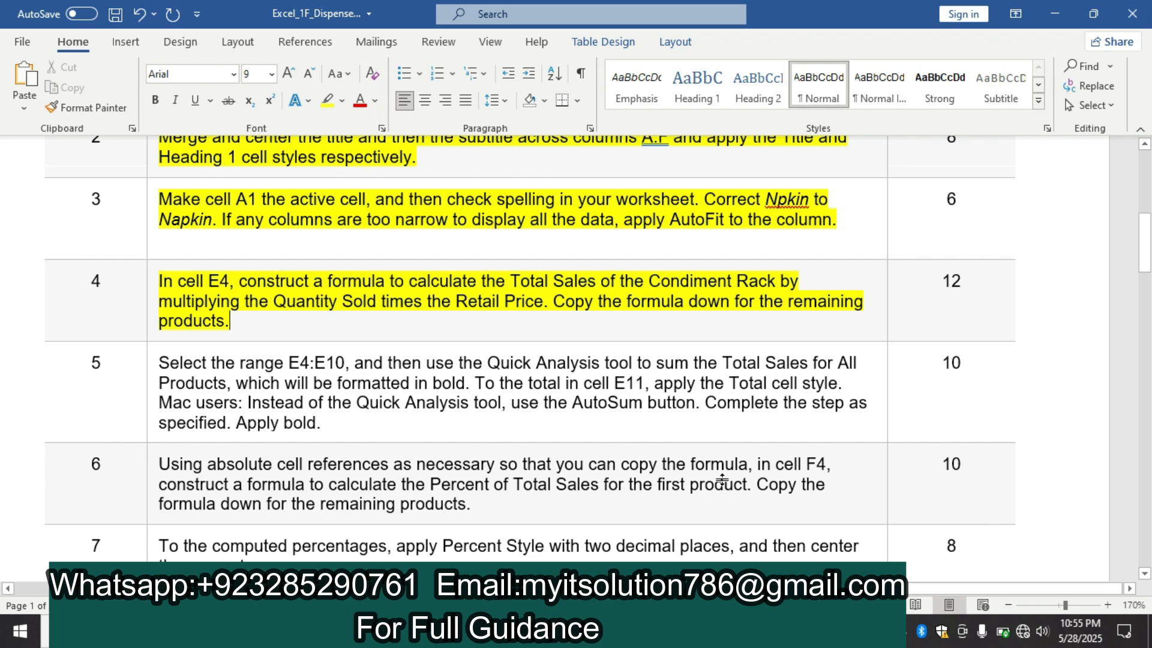
Switch back to the Excel workbook, leave the empty edit in E4 and AutoFit columns B through F
key("alt+Tab")
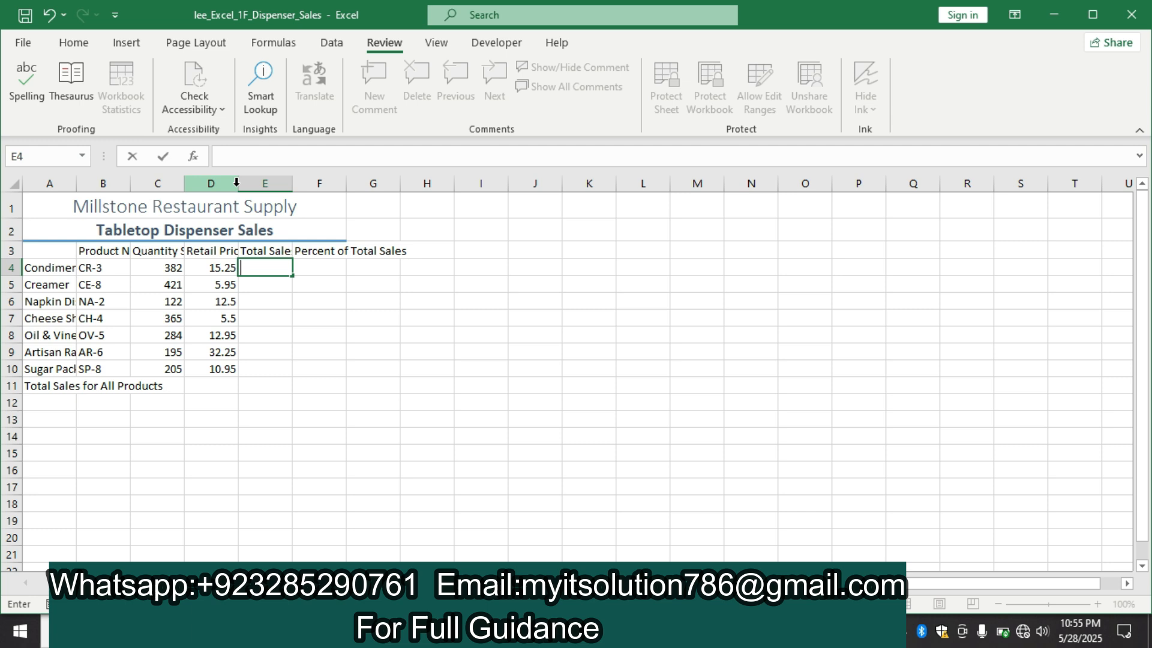
left_click_drag(290, 283, 121, 173)
left_click(597, 330)
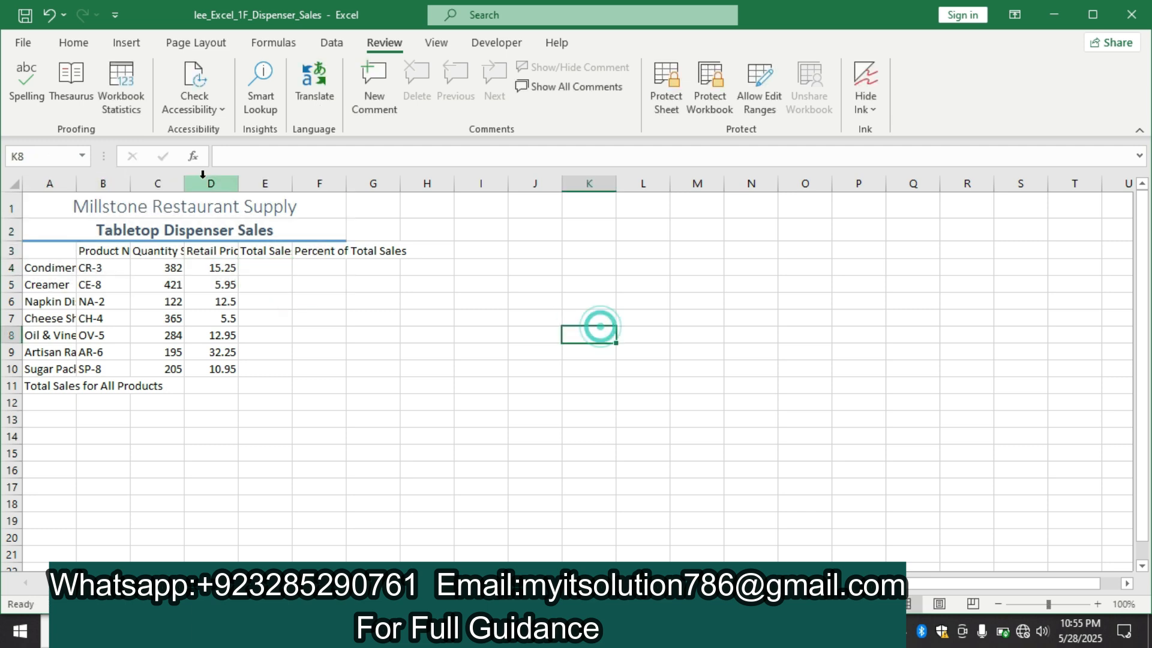
double_click(130, 184)
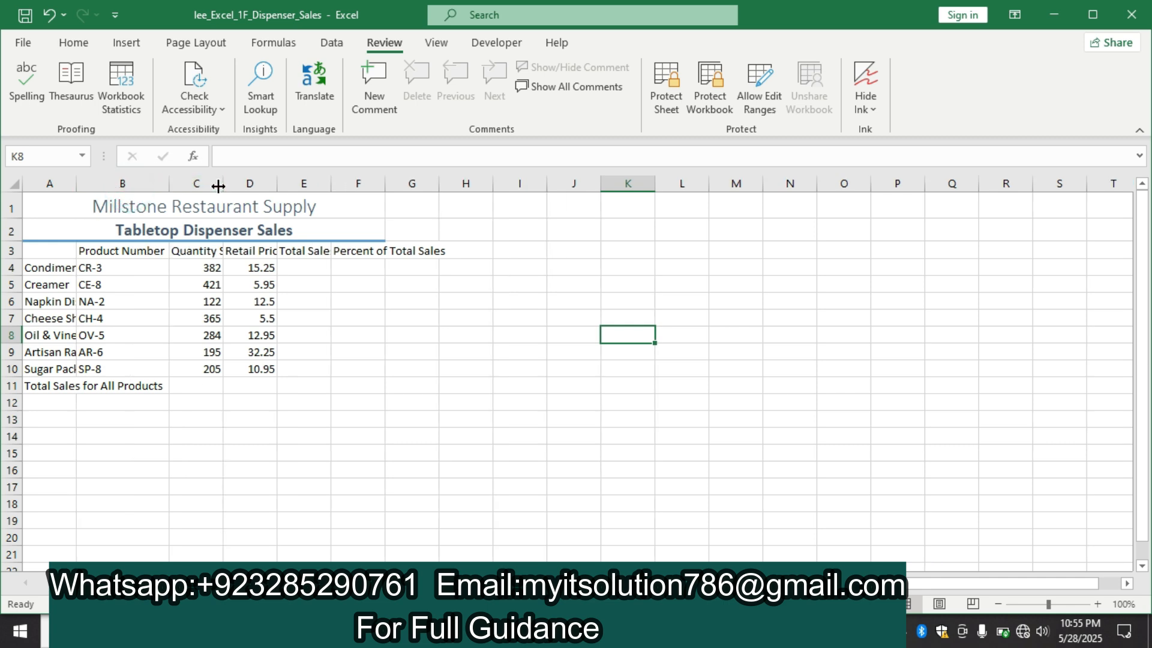
double_click(217, 187)
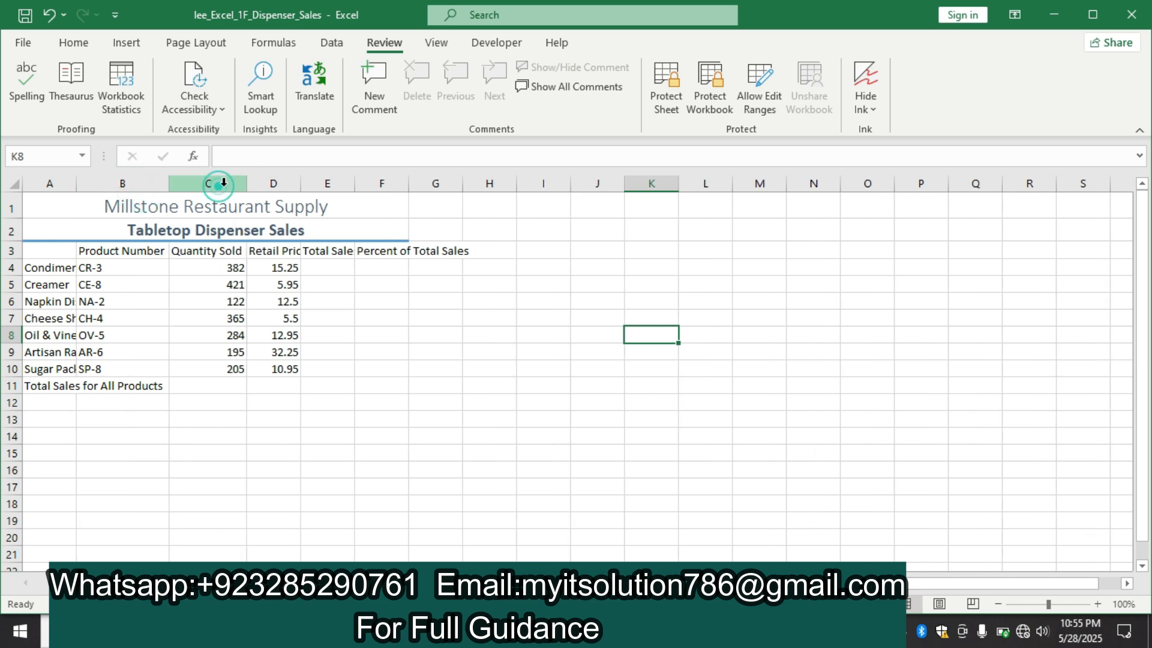
double_click(299, 190)
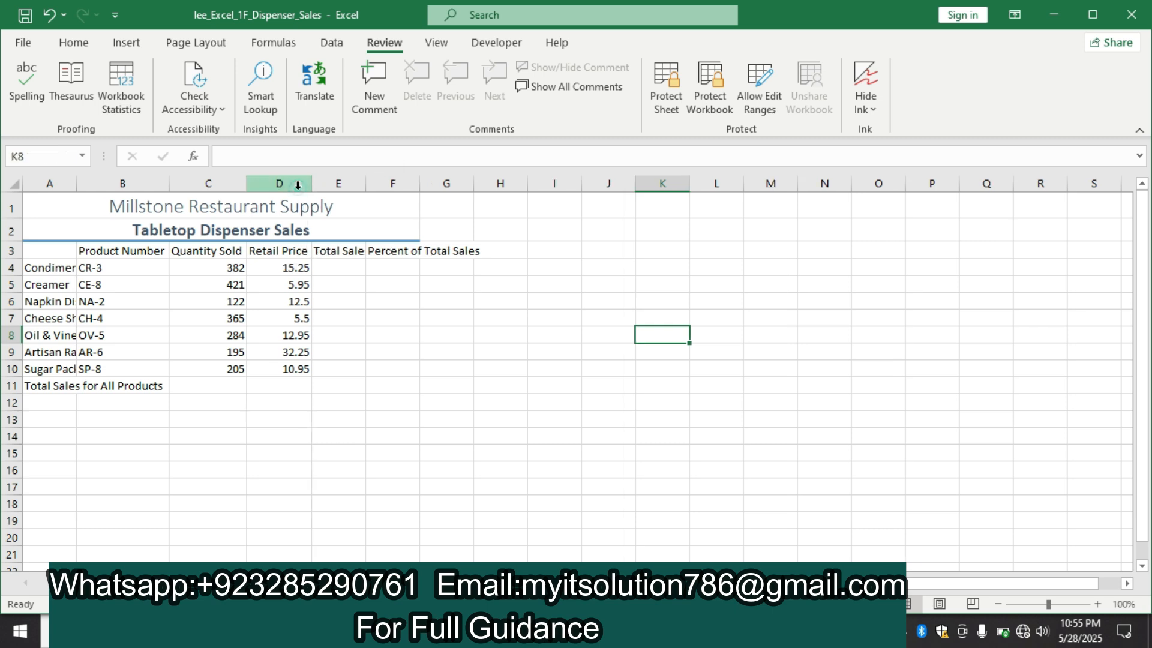
double_click(362, 189)
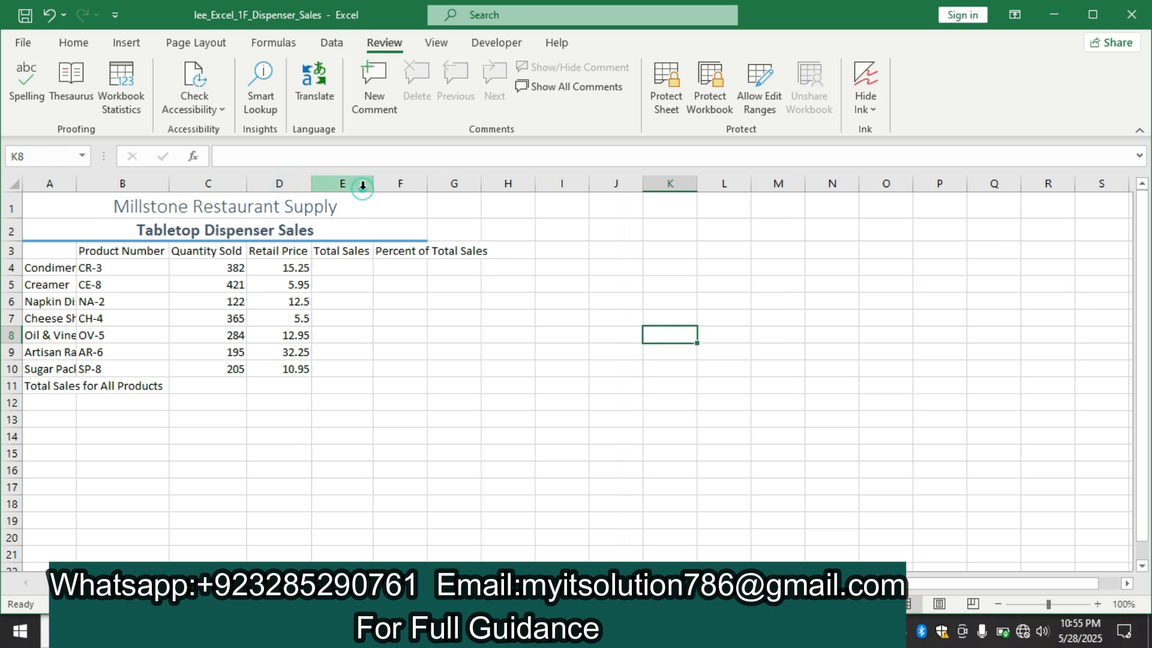
double_click(428, 183)
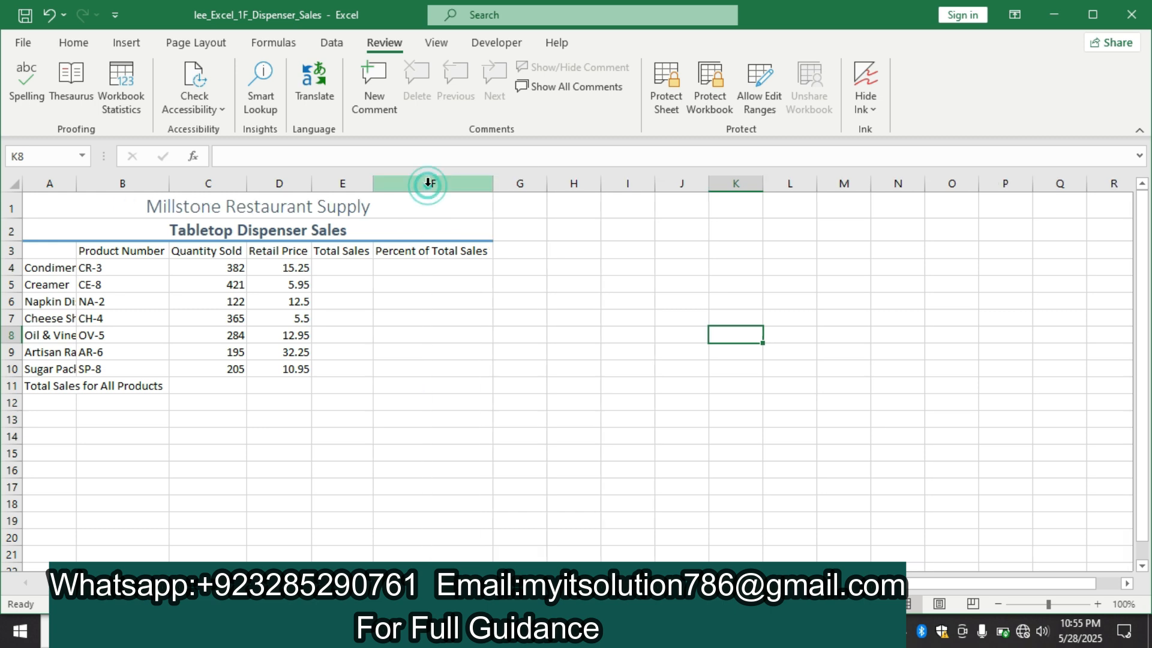
Enter the formula =C4*D4 in cell E4 to calculate the Condiment Rack's total sales
left_click(359, 267)
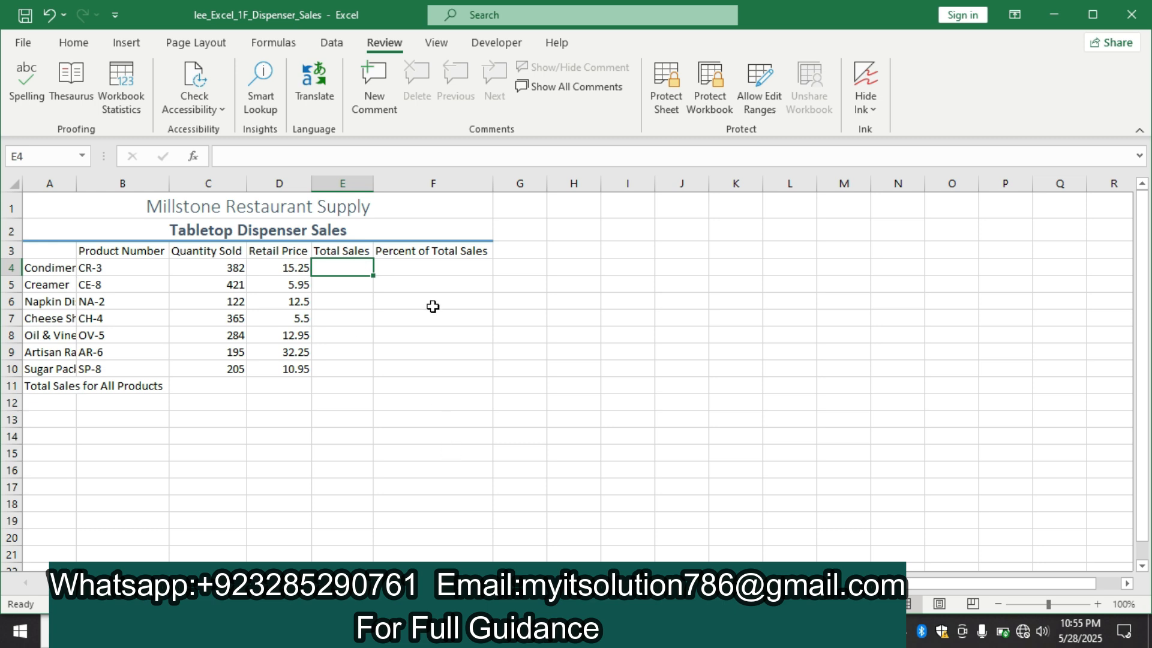
type("=")
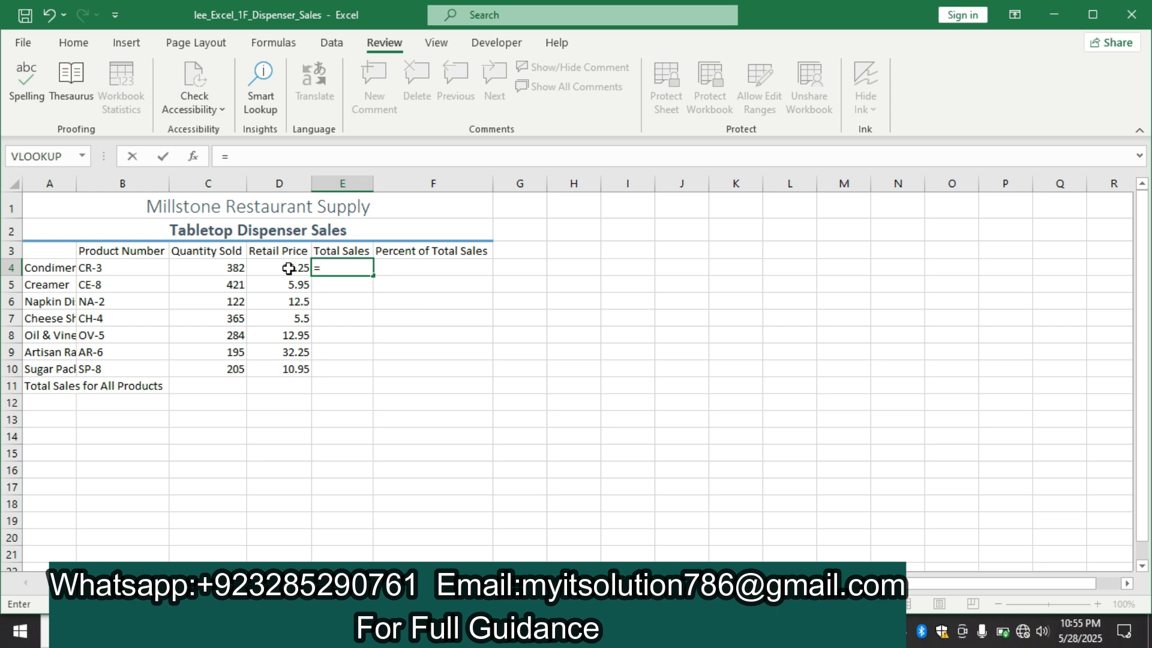
left_click(210, 271)
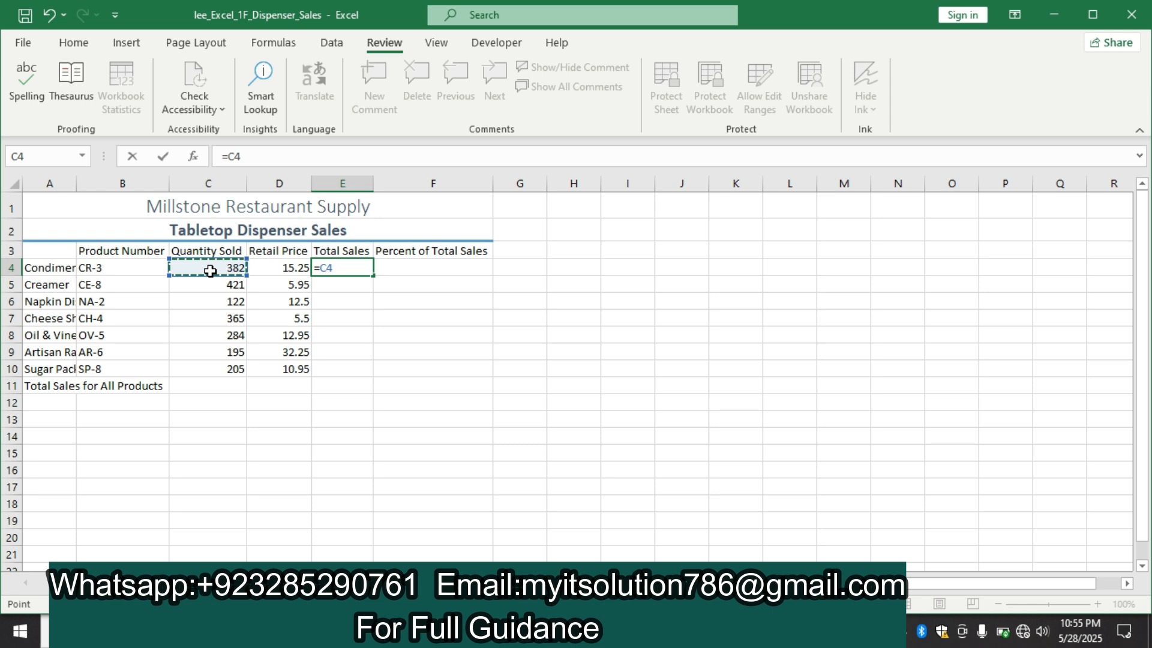
type("*")
left_click(259, 270)
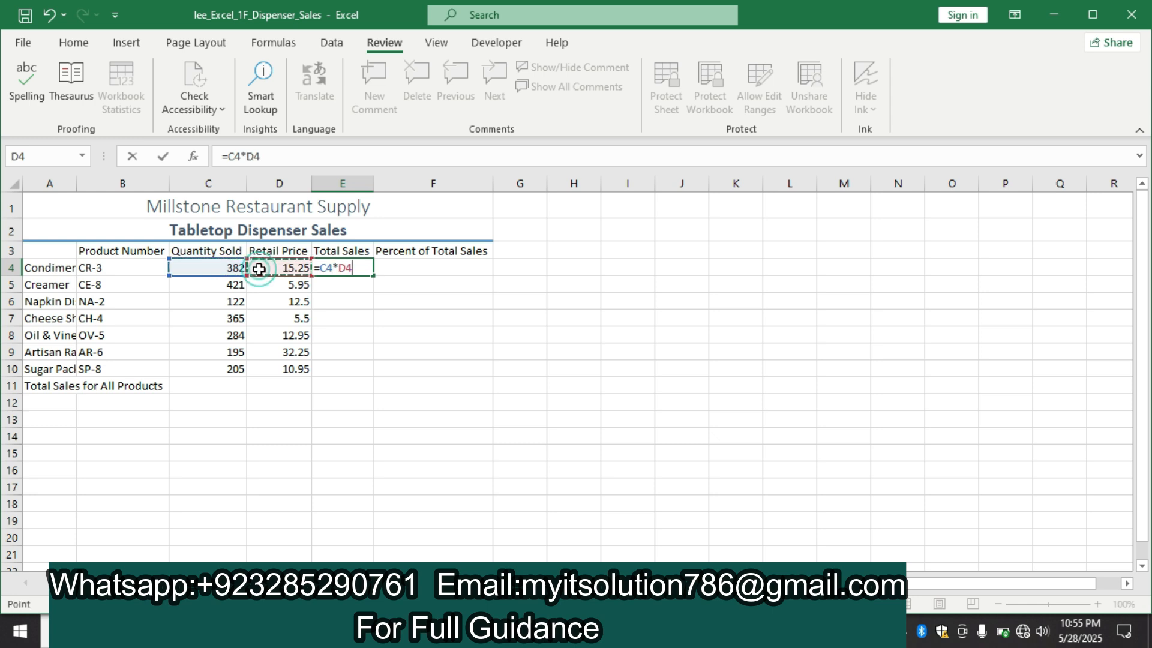
key("Return")
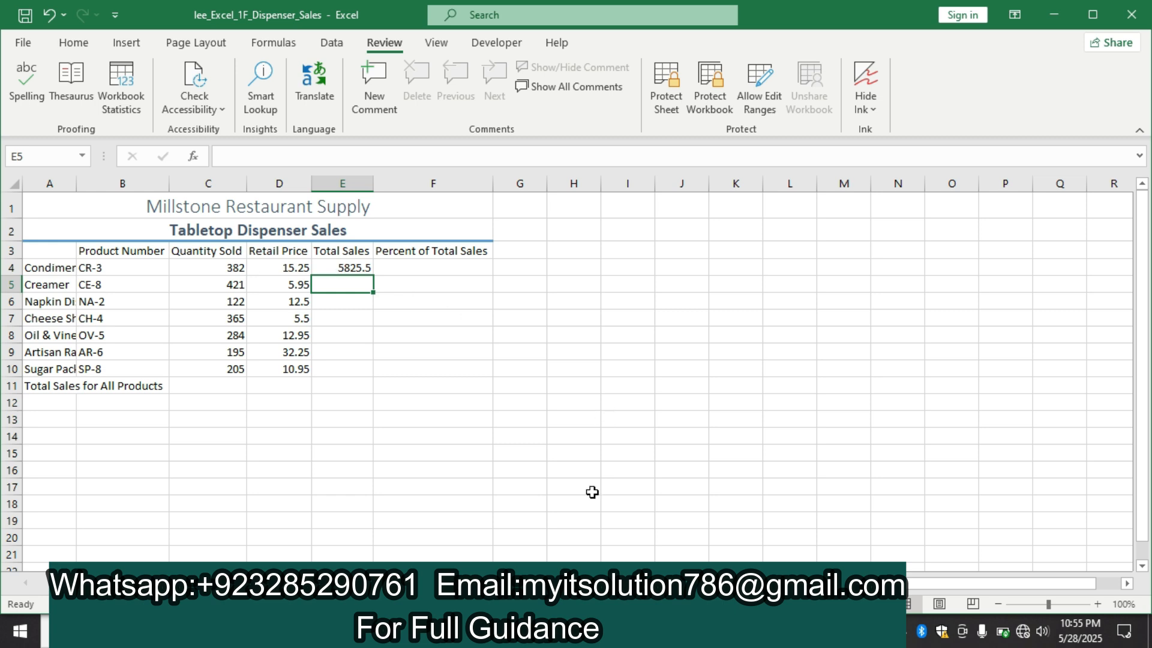
Fill the Total Sales formula from E4 down through E10 and AutoFit column A
left_click(587, 632)
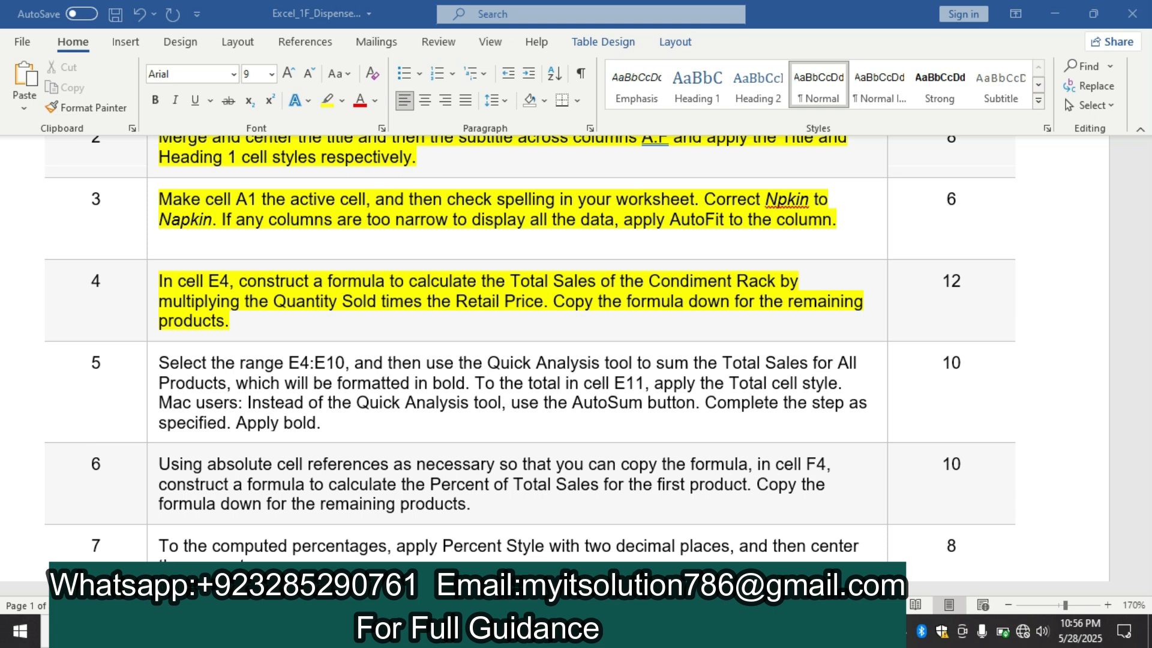
left_click(516, 632)
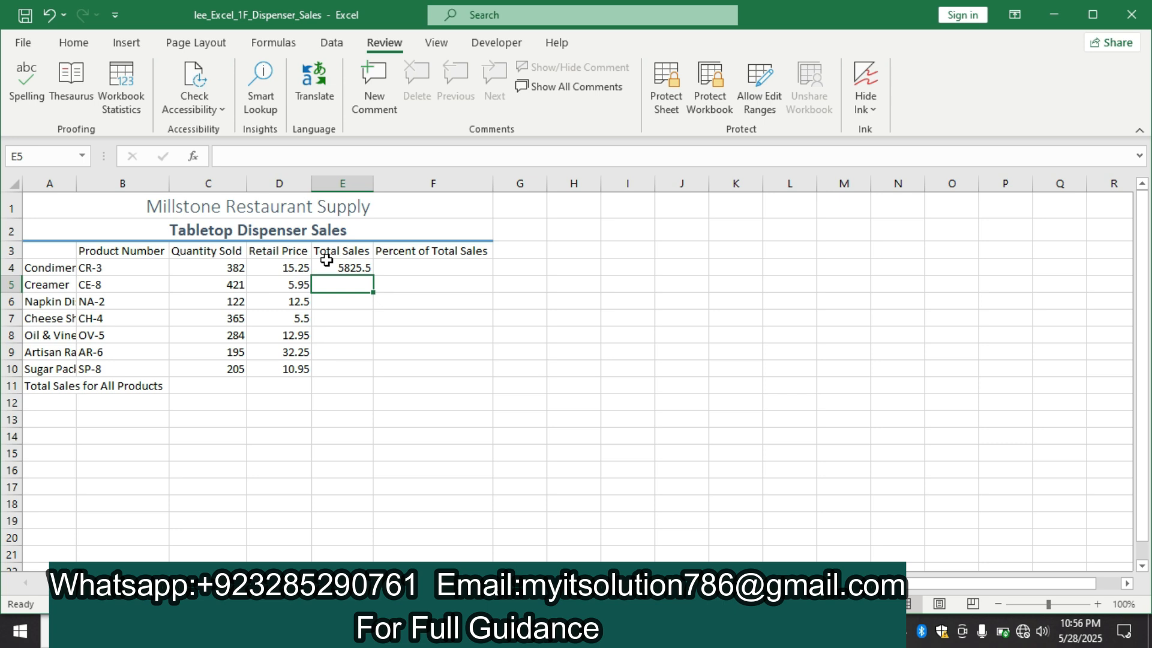
left_click_drag(342, 267, 372, 379)
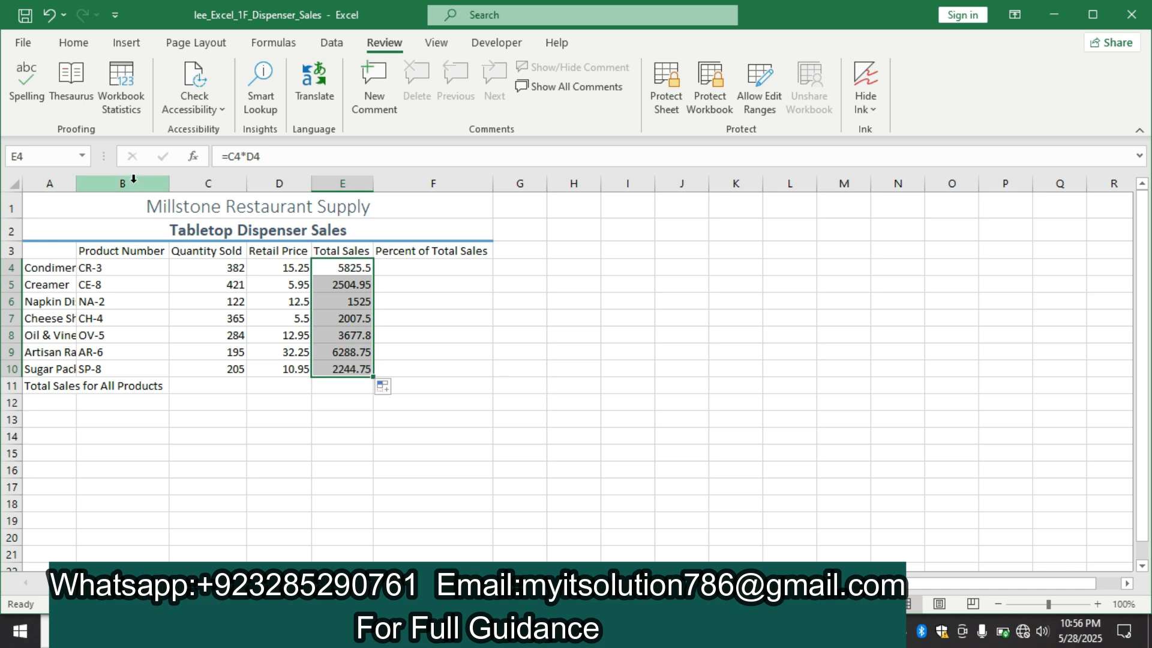
double_click(78, 184)
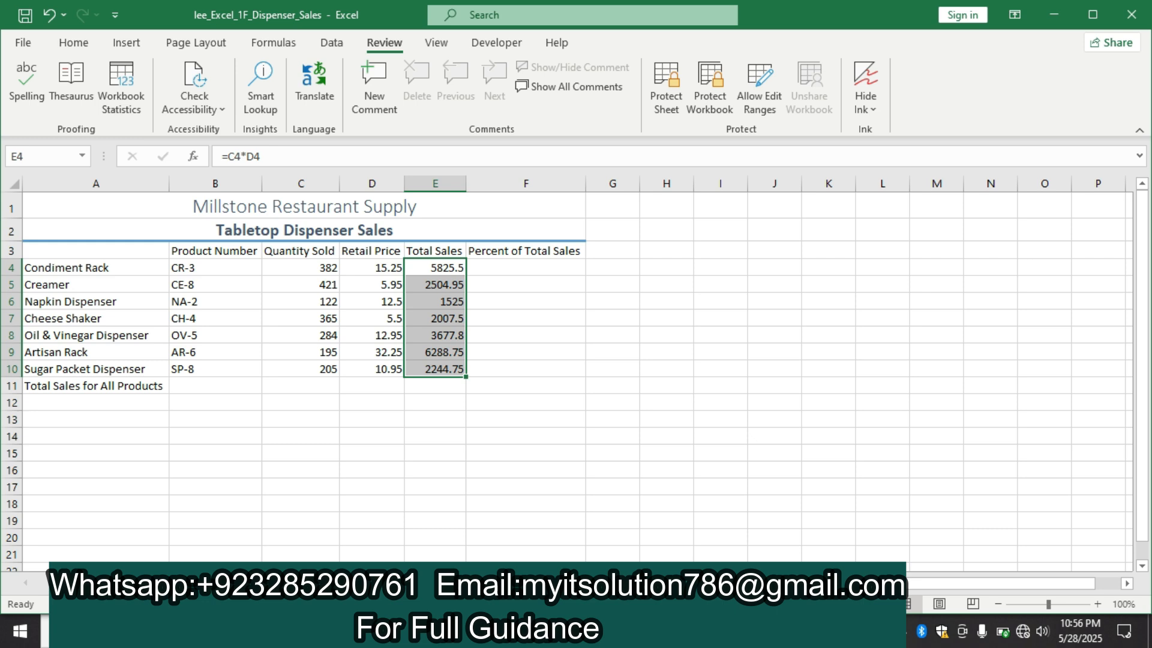
Switch to the Word instructions and highlight the whole step 5 row in yellow
key("alt+Tab")
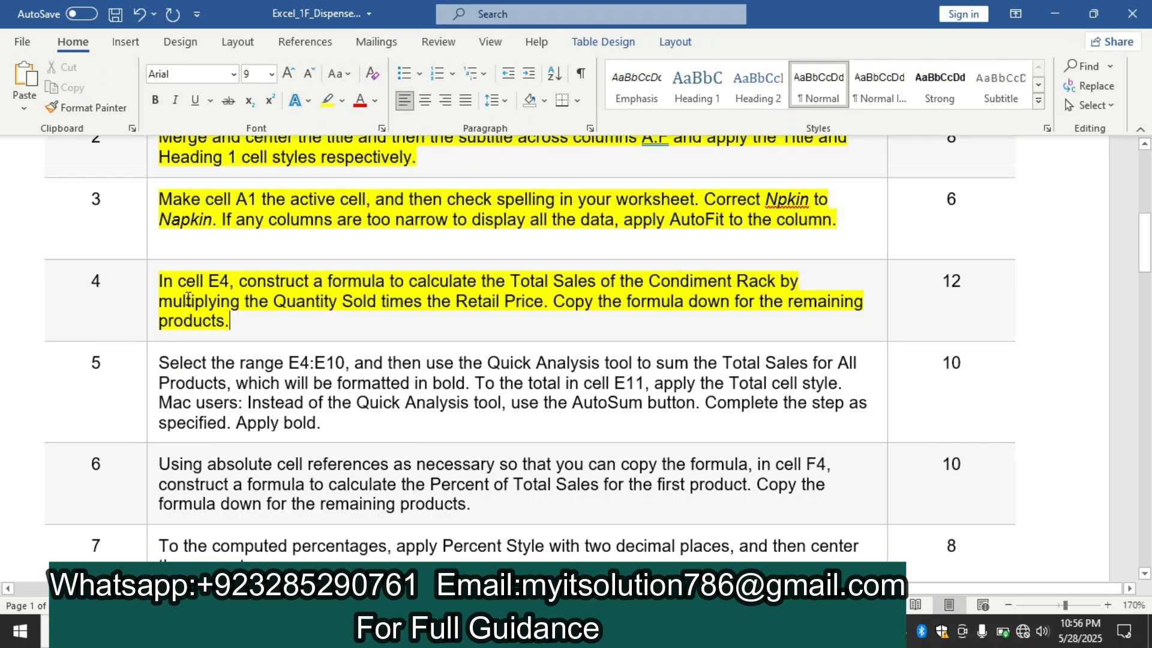
left_click_drag(1144, 252, 1145, 266)
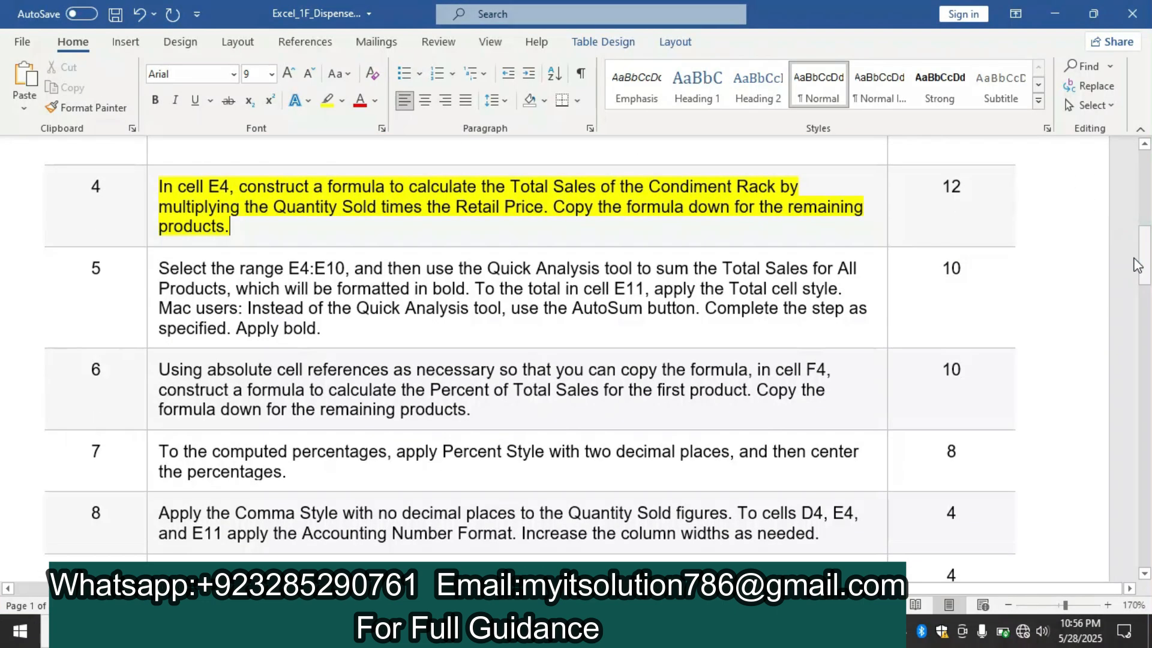
double_click(148, 288)
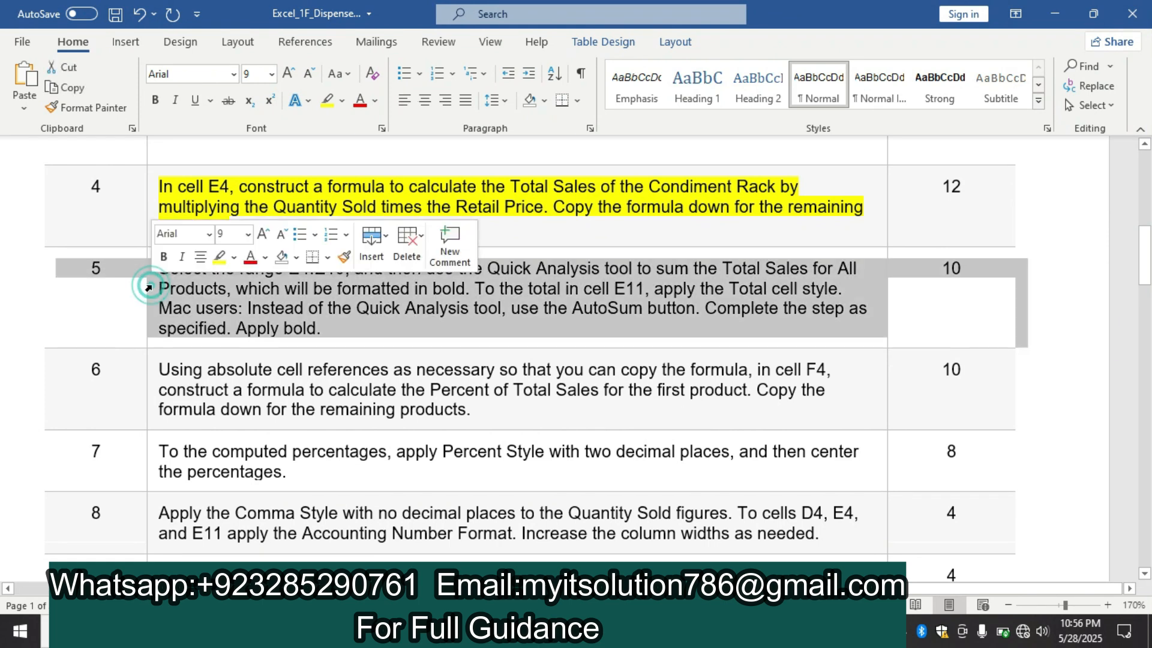
left_click(221, 258)
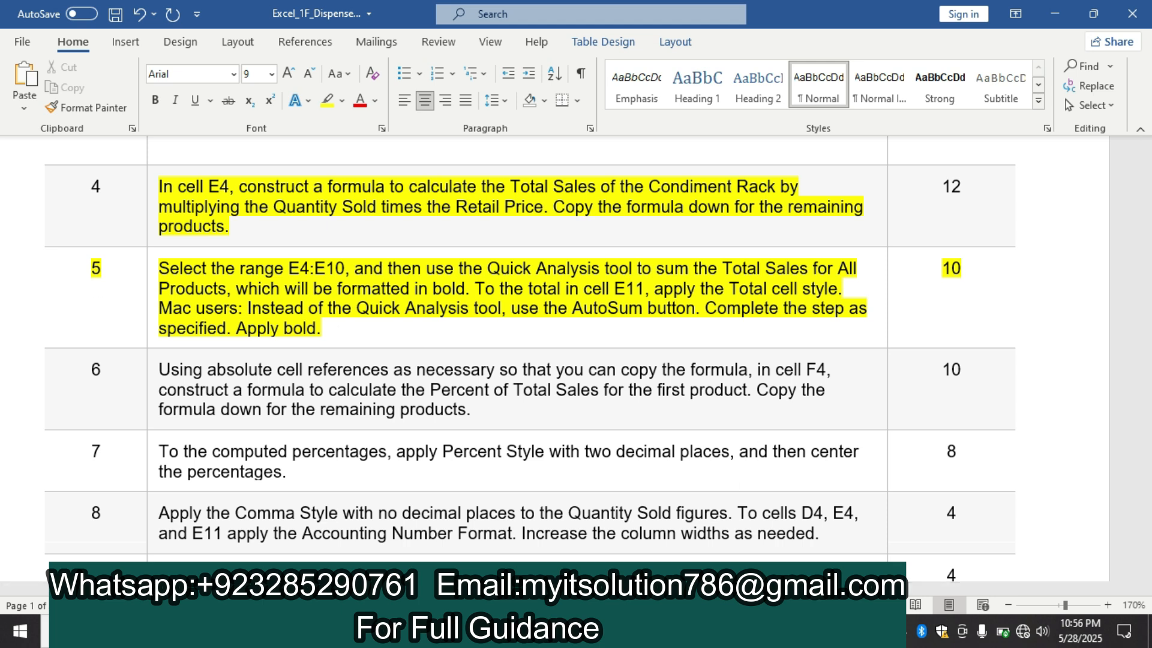
Switch to the Excel workbook and sum the Total Sales range E4:E10 into E11 with the Quick Analysis tool
key("alt+Tab")
left_click_drag(430, 270, 447, 368)
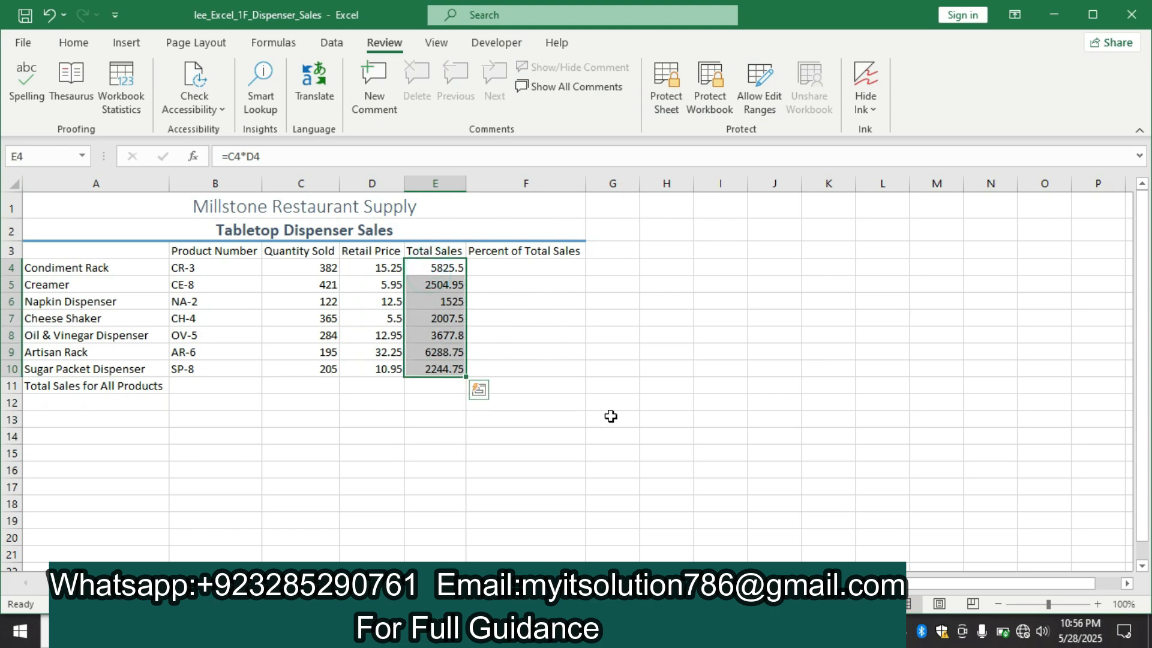
key("alt+Tab")
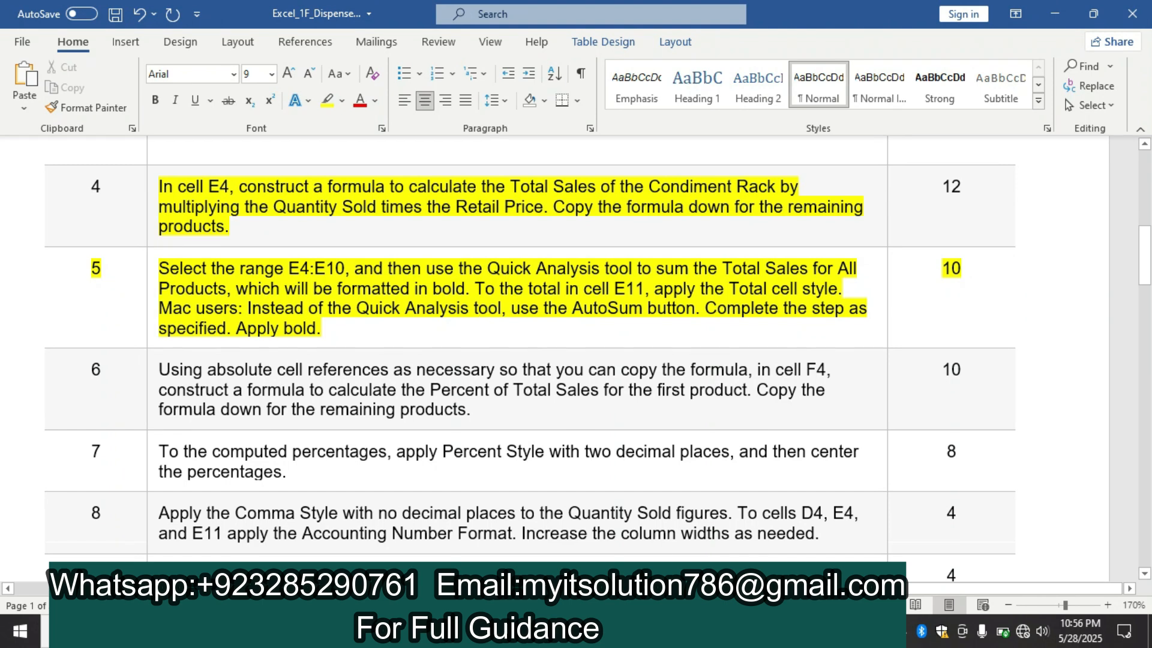
key("alt+Tab")
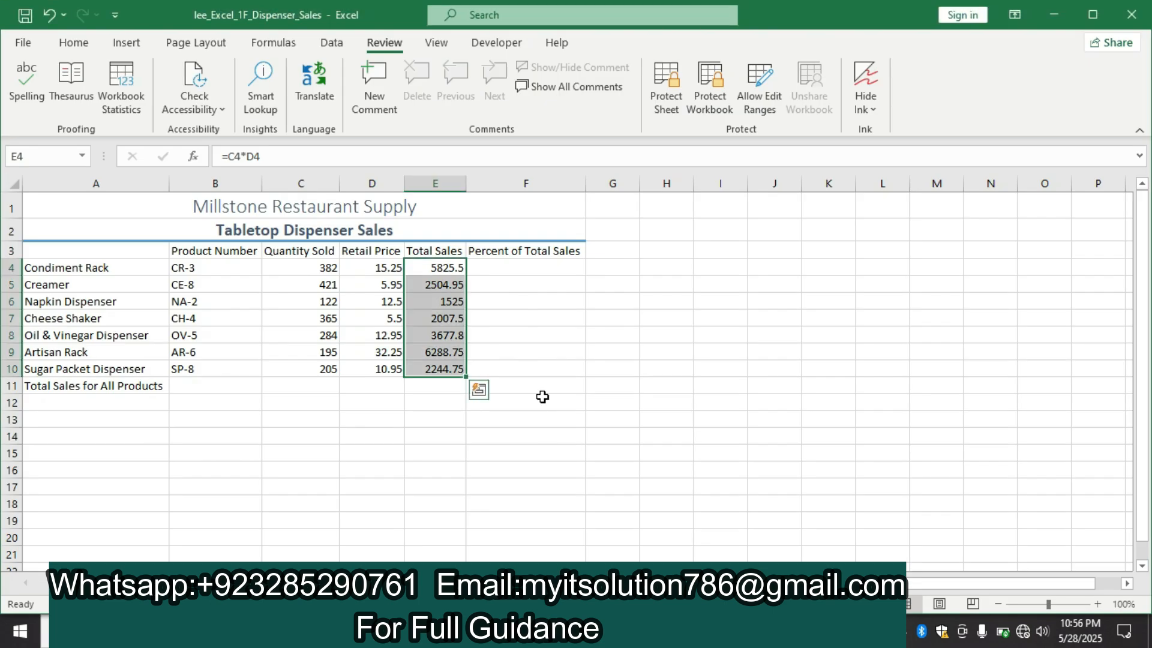
left_click(486, 395)
left_click(451, 430)
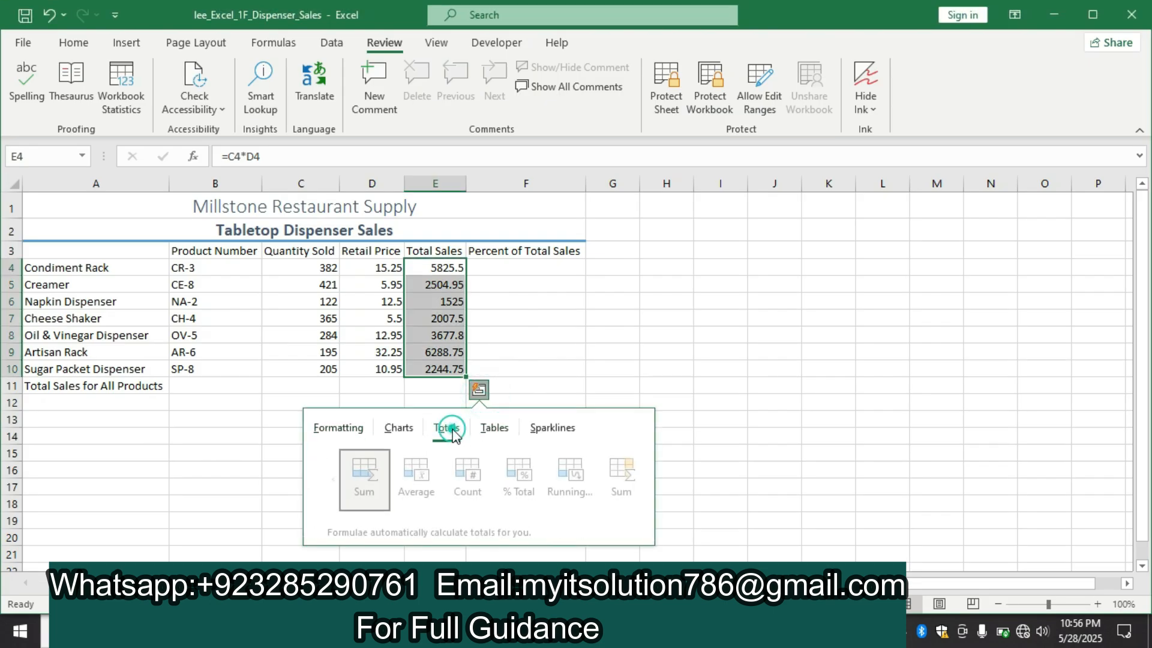
left_click(357, 468)
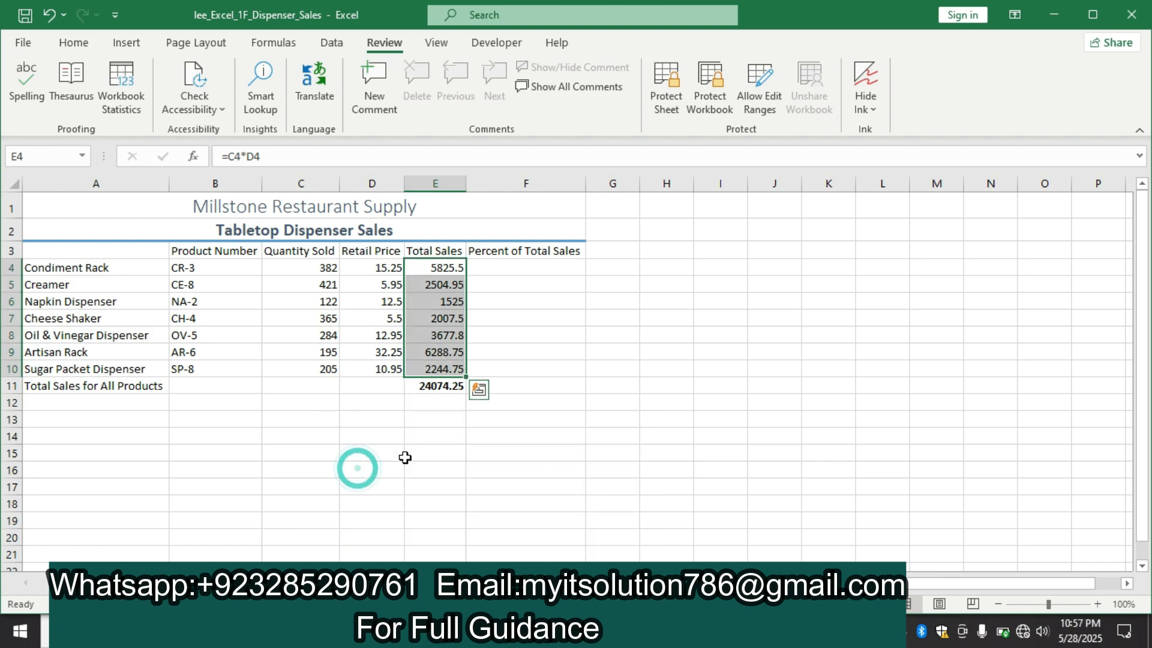
Recheck step 5 in the Word instructions and apply the Total cell style to cell E11 in the Excel workbook
left_click(445, 388)
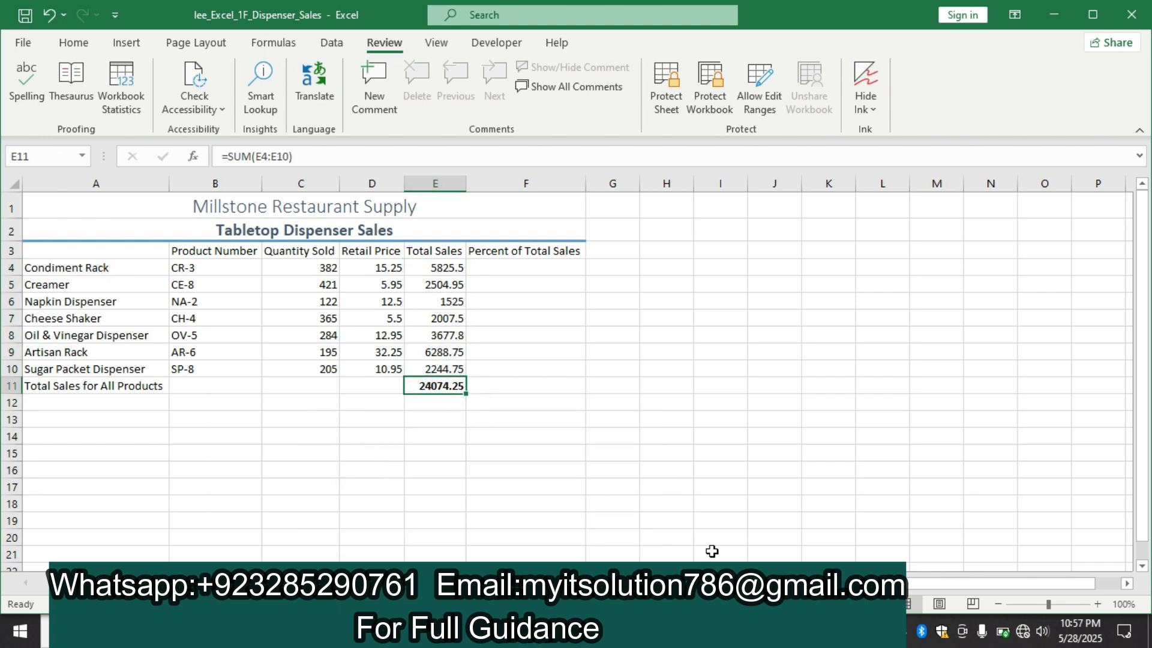
key("alt+Tab")
left_click(635, 494)
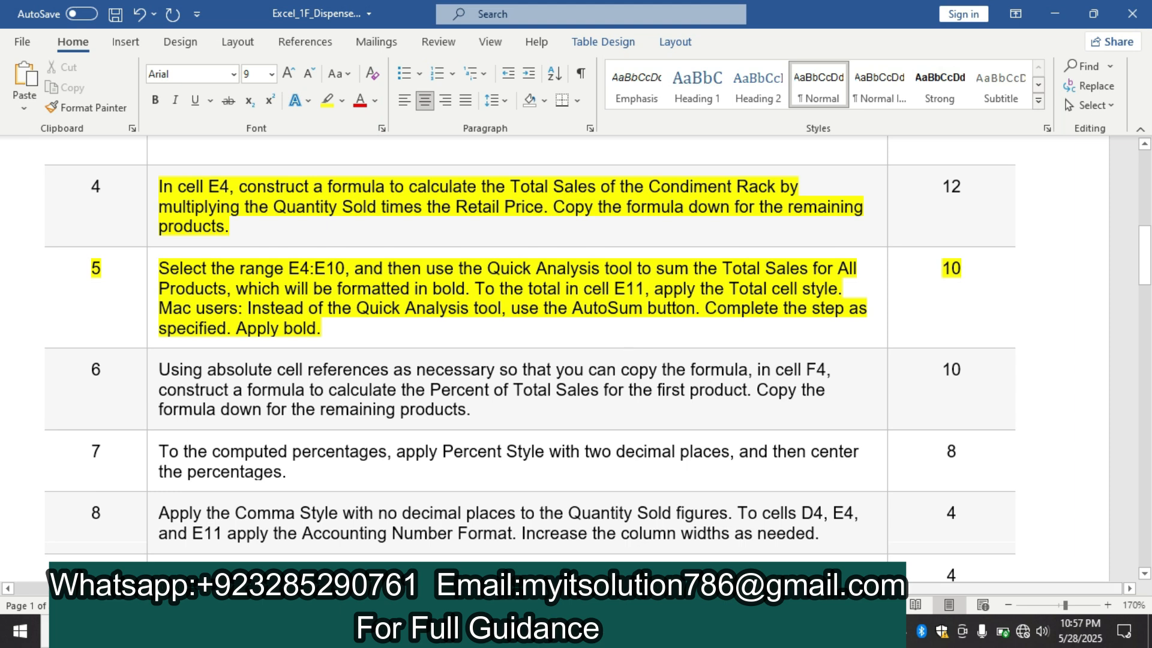
key("alt+Tab")
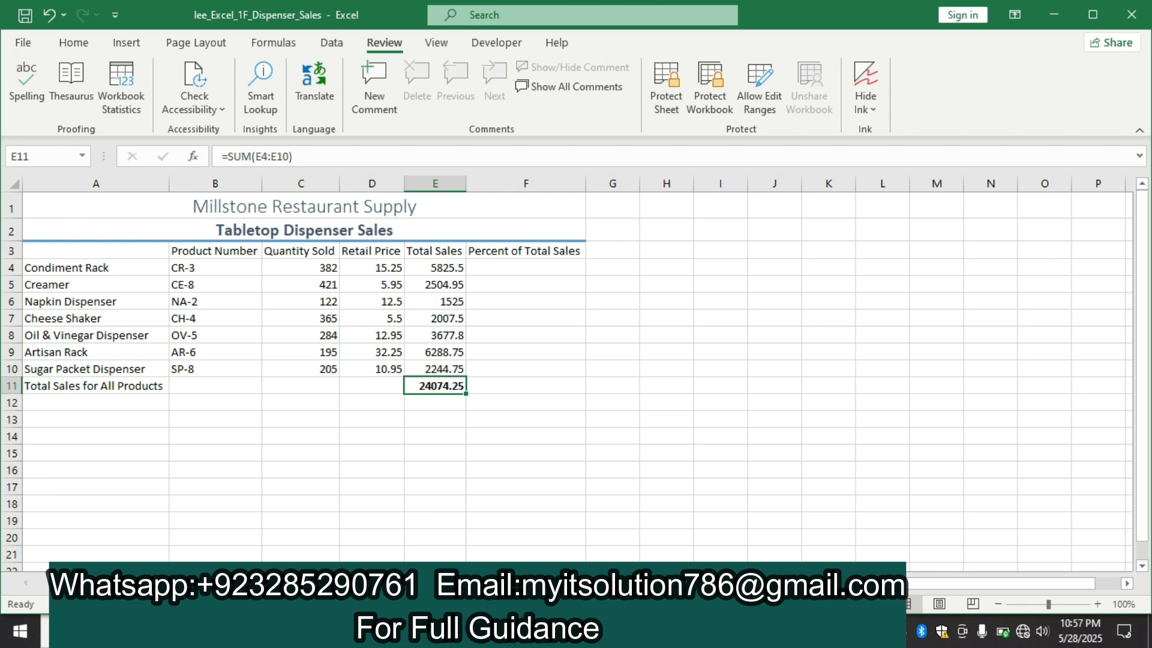
left_click(636, 631)
mouse_move(676, 631)
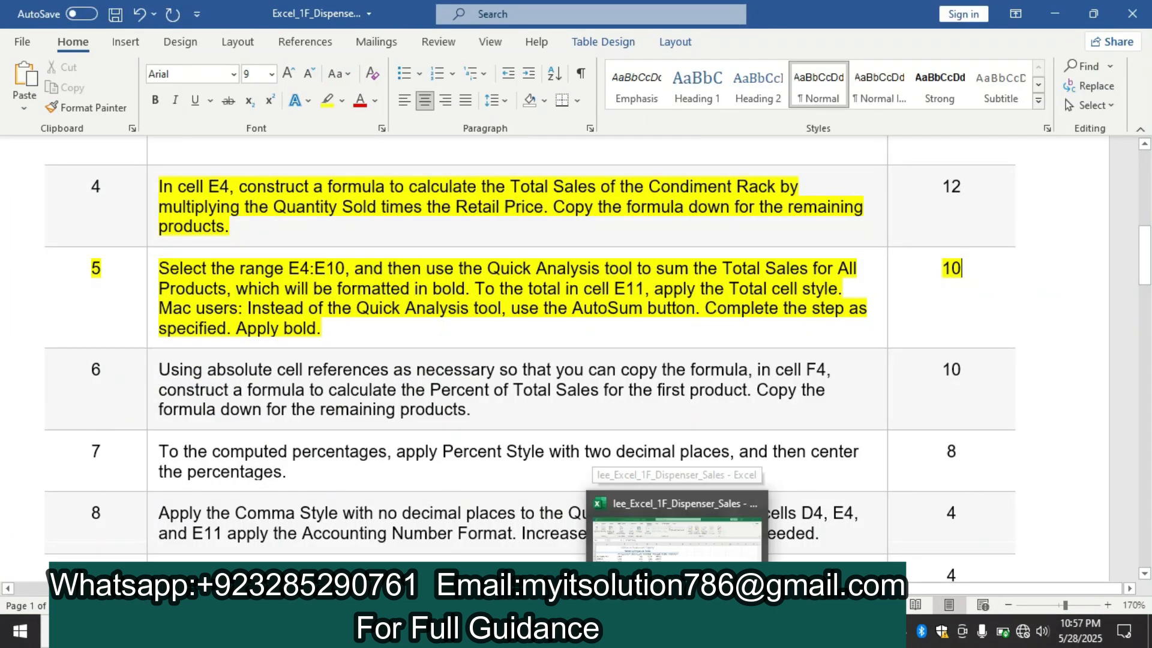
left_click(677, 528)
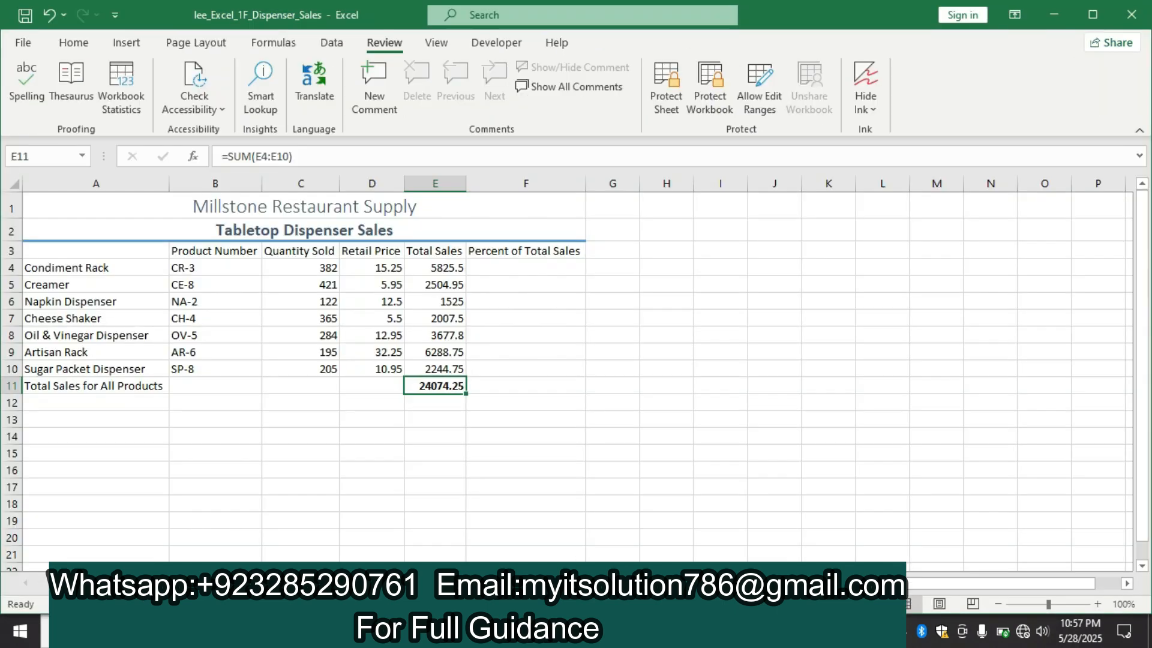
left_click(58, 45)
left_click(782, 107)
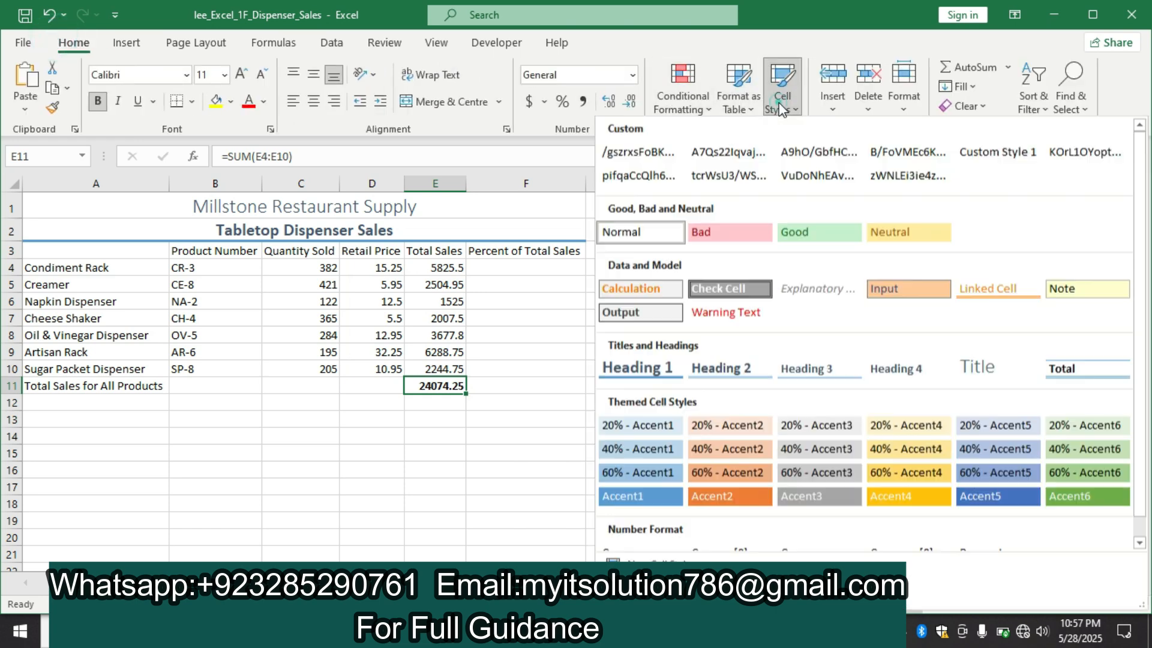
left_click(1060, 379)
left_click(688, 356)
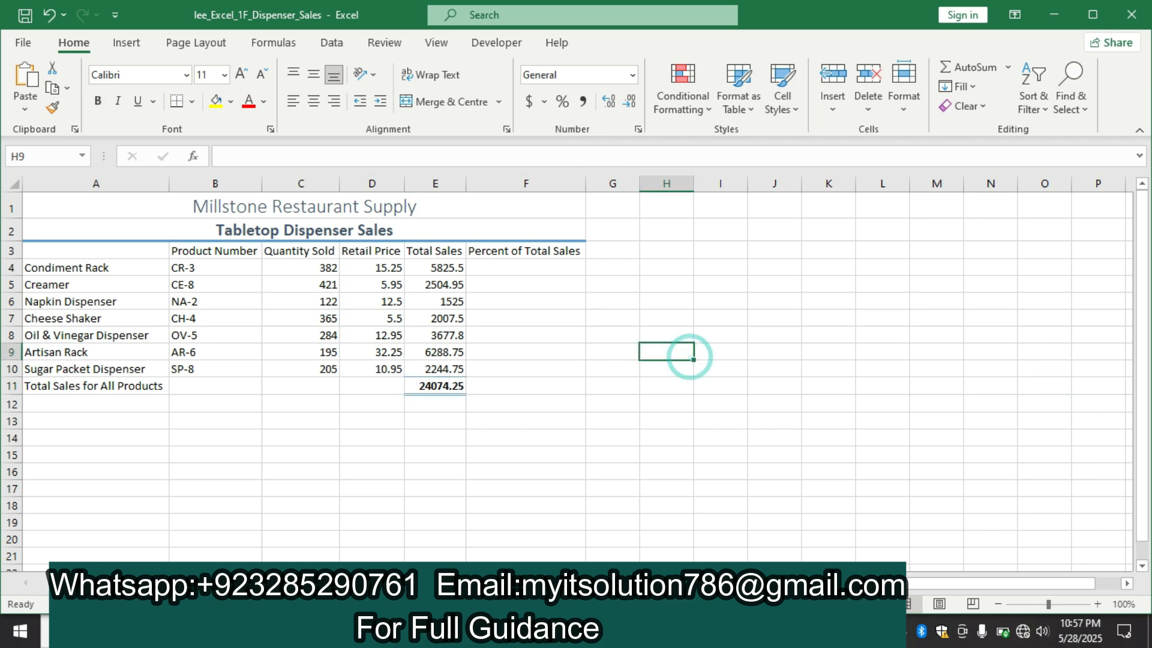
Switch to the Word instructions and highlight the step 6 instruction text in yellow
key("alt+Tab")
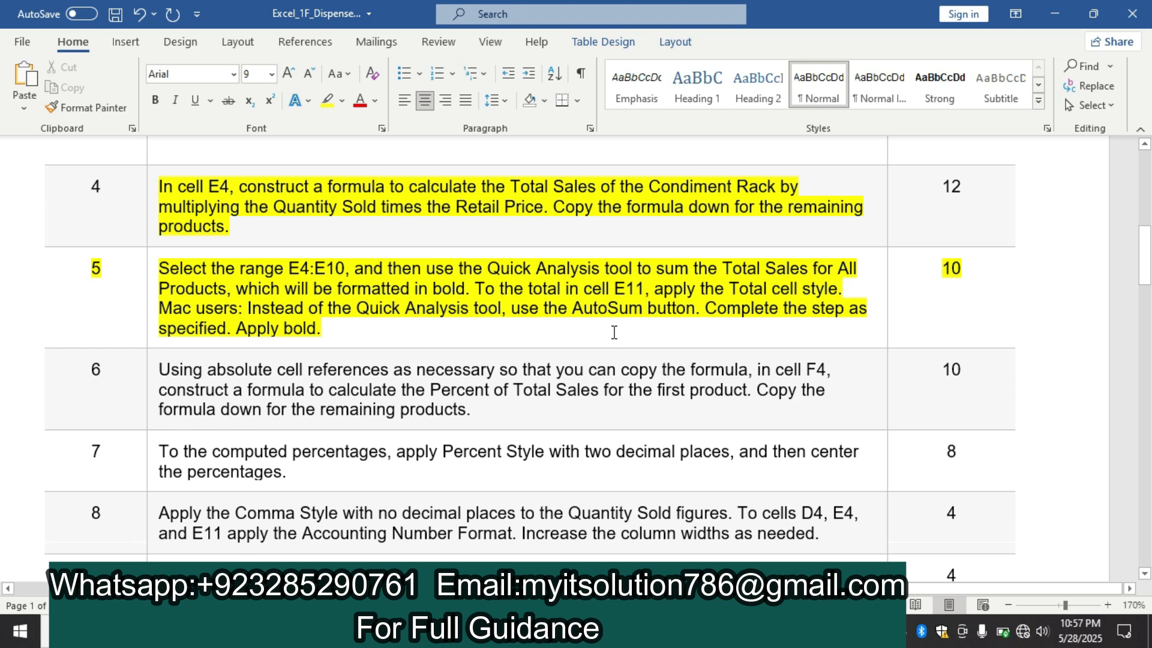
mouse_move(1147, 267)
left_mouse_down()
mouse_move(1149, 409)
mouse_move(1148, 271)
left_mouse_up()
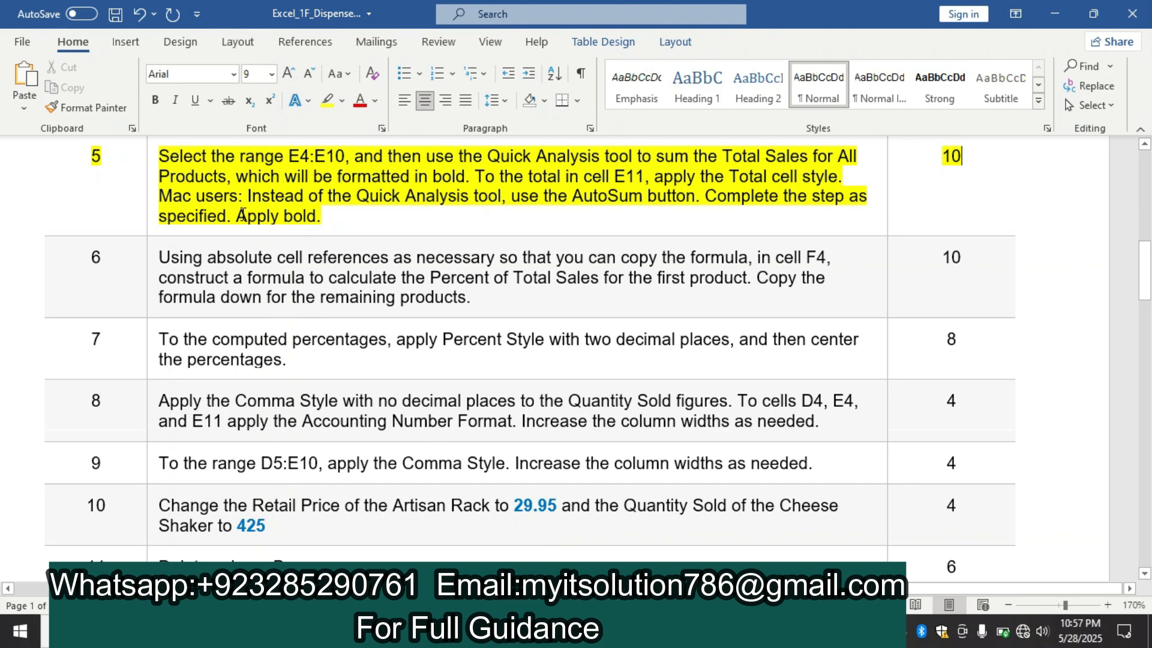
left_click(153, 264)
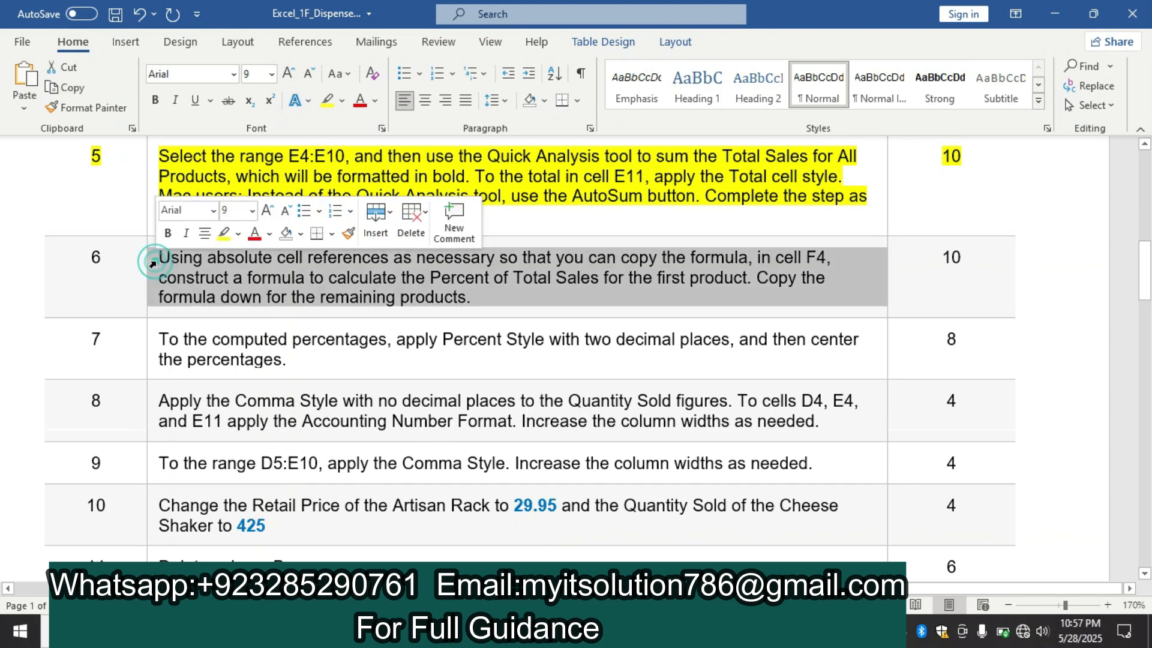
left_click(216, 233)
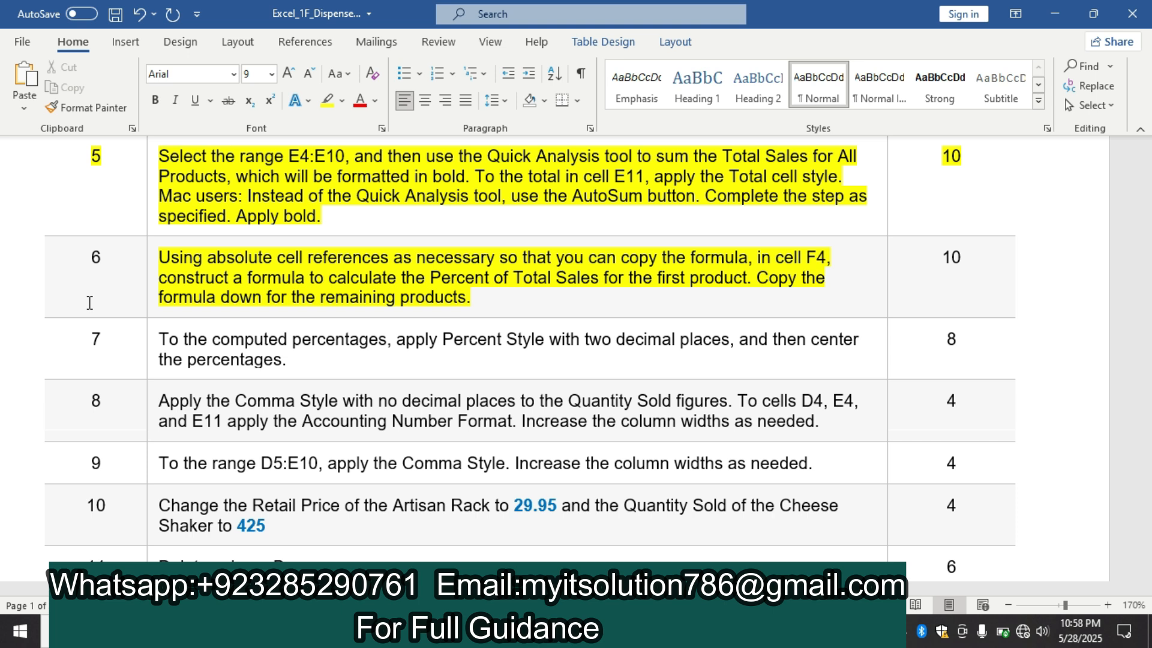
Switch to the Excel workbook and enter the formula =E4/$E$11 in cell F4 for the Condiment Rack's percent of total sales
left_click(564, 633)
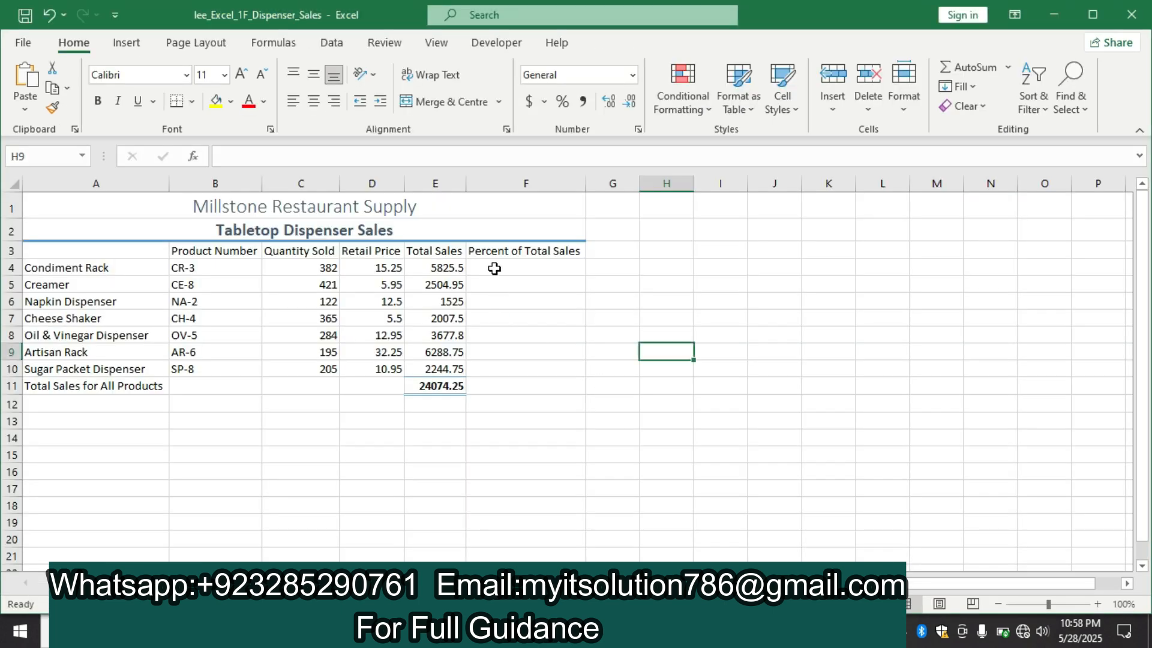
left_click(495, 268)
left_click(495, 268)
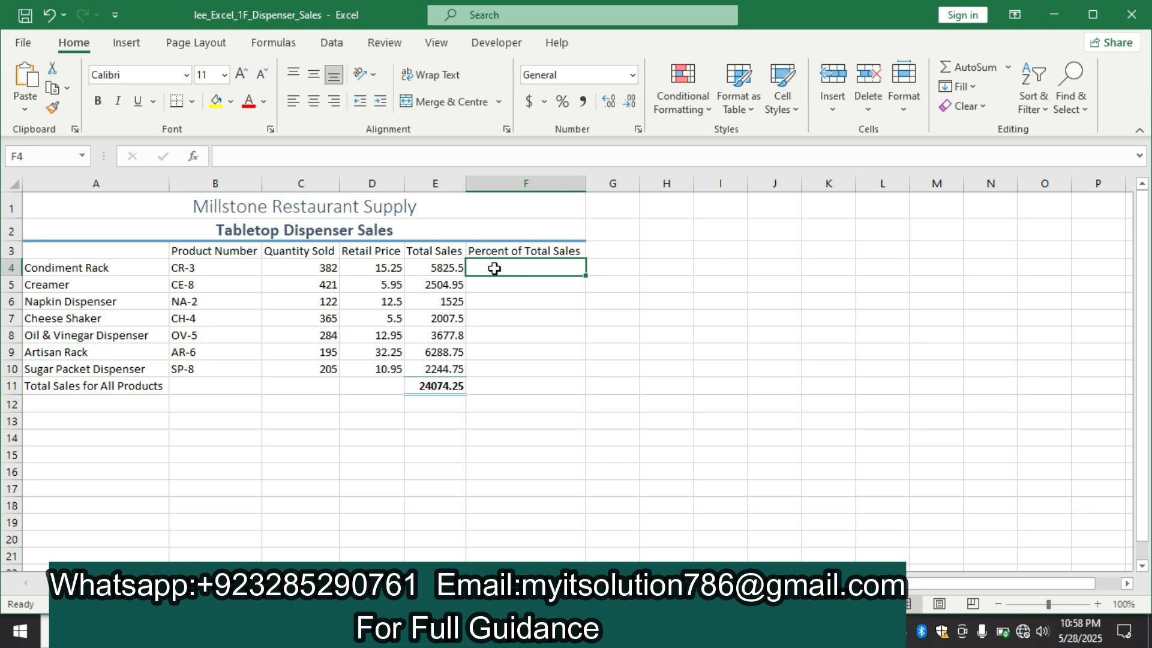
type("=")
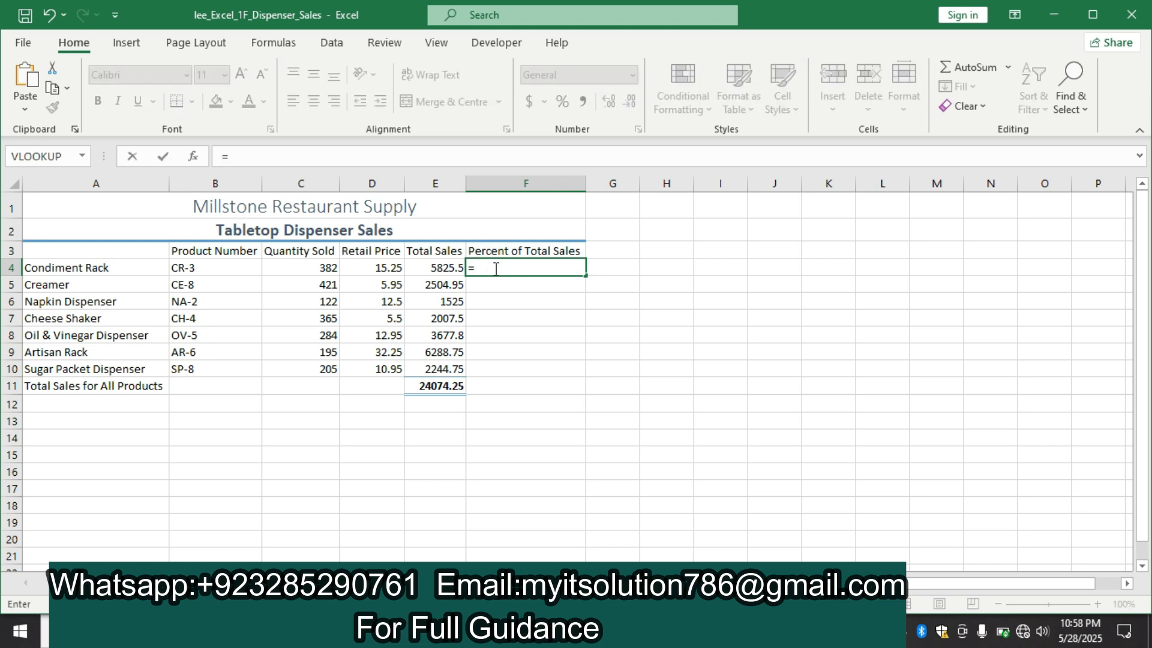
left_click(449, 267)
type("/")
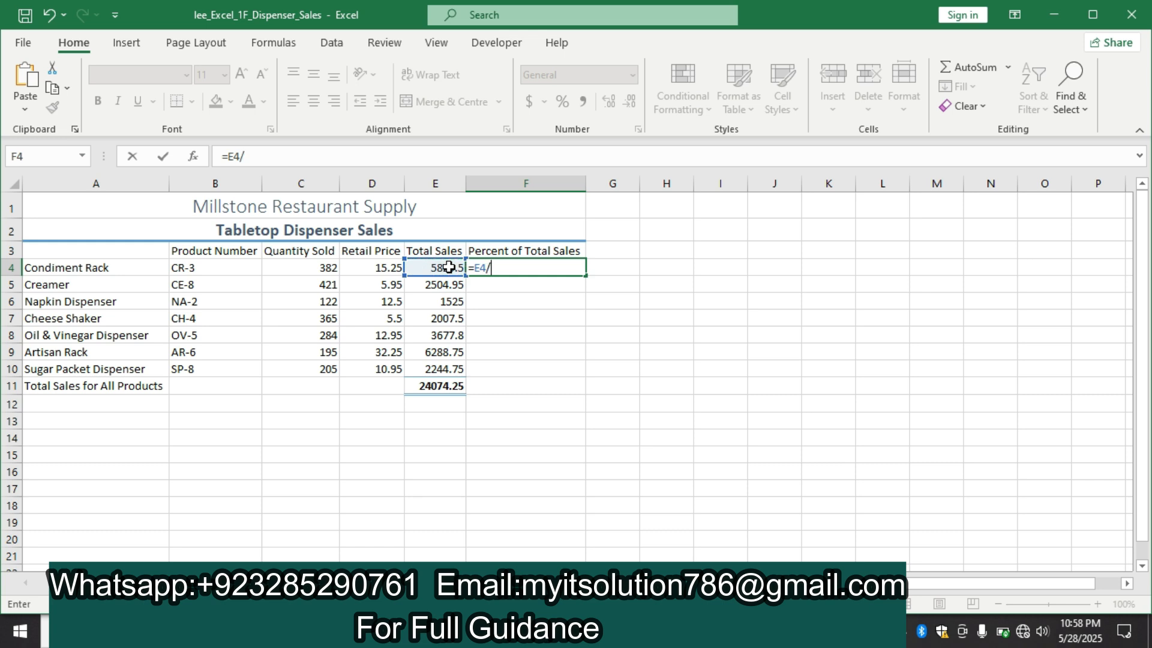
left_click(453, 386)
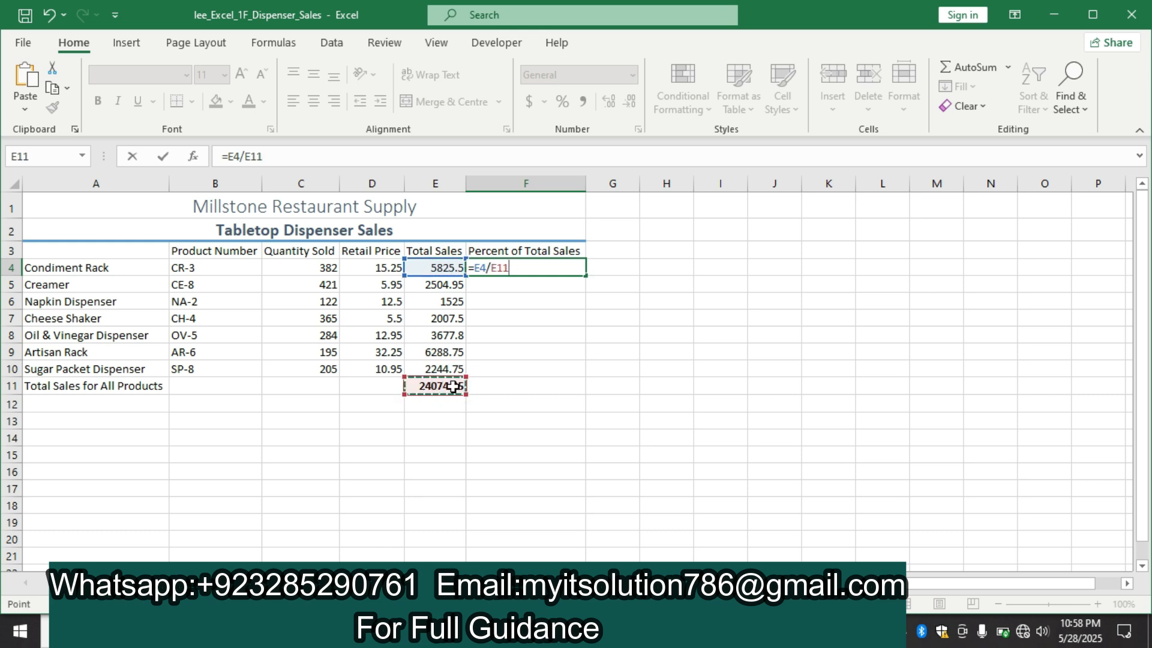
key("F4")
key("Return")
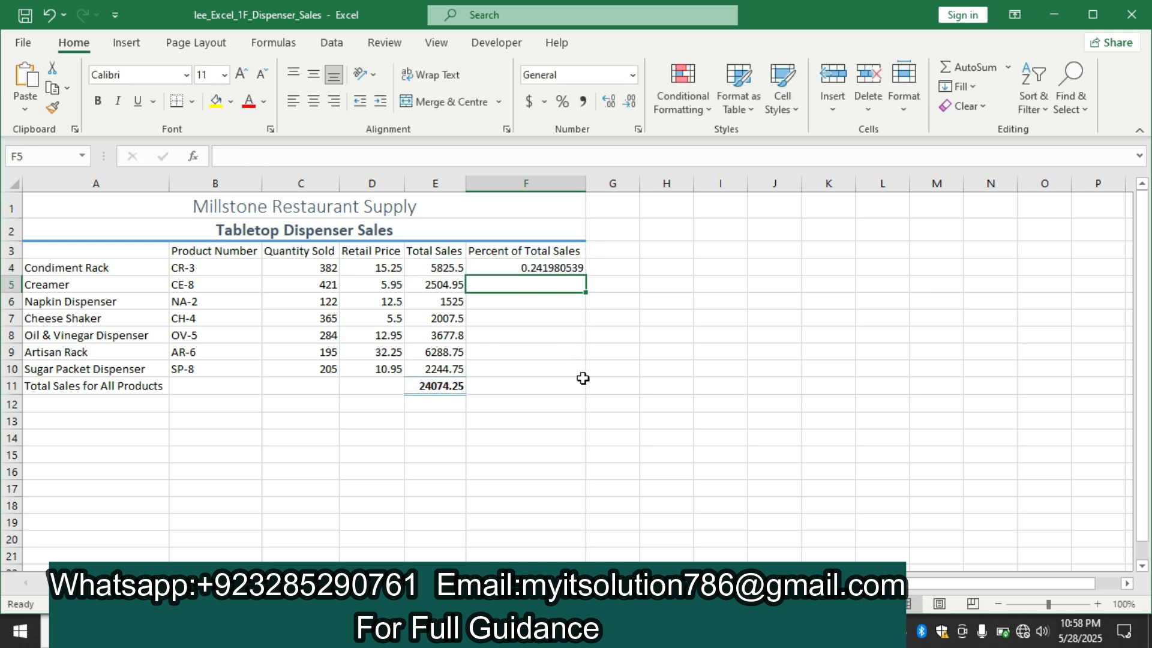
Recheck step 6 in the Word instructions and fill the percent formula from F4 down through F10 in Excel
key("alt+Tab")
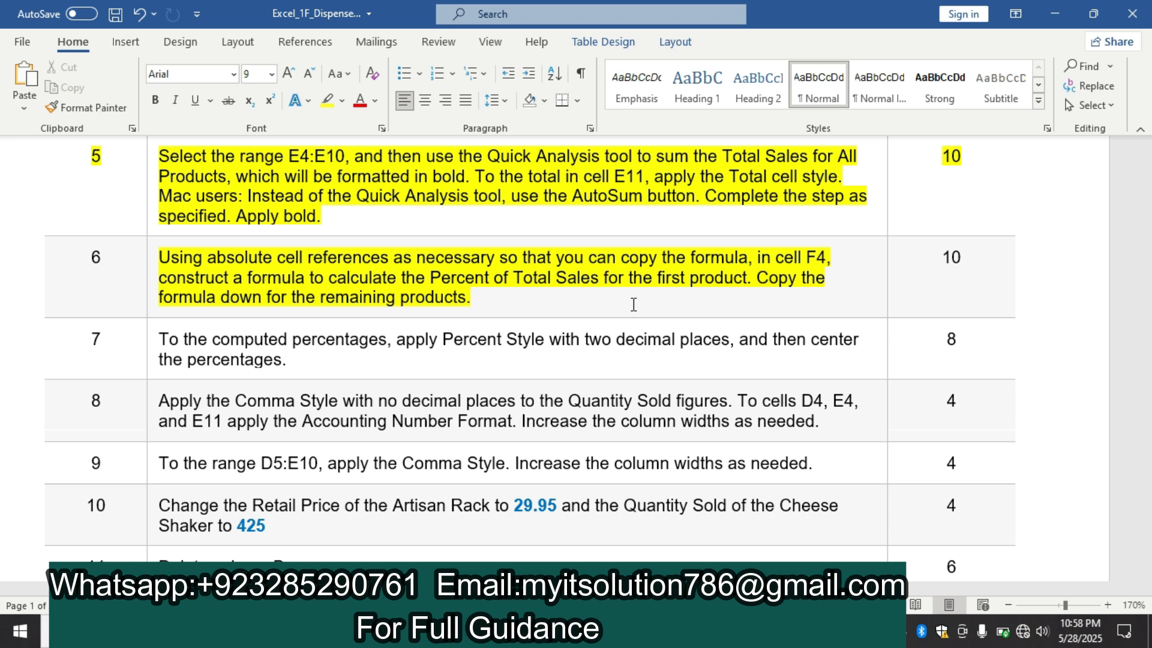
key("alt+Tab")
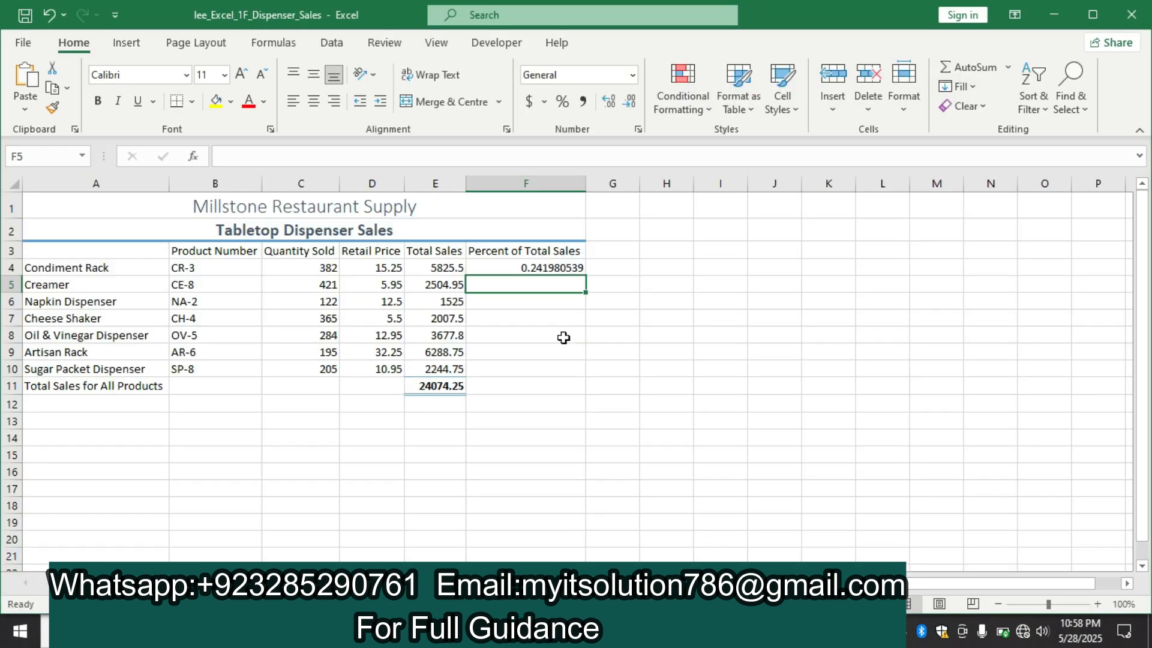
left_click(548, 267)
left_click_drag(585, 276, 581, 372)
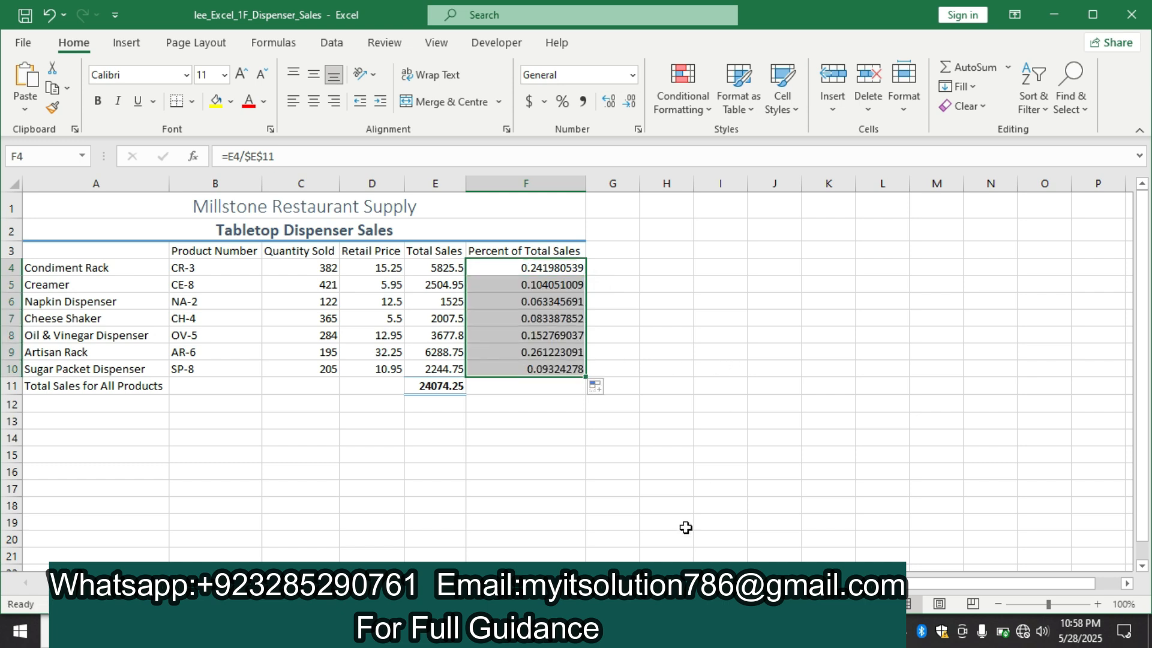
Switch to the Word instructions and highlight the step 7 instruction text in yellow
left_click(660, 631)
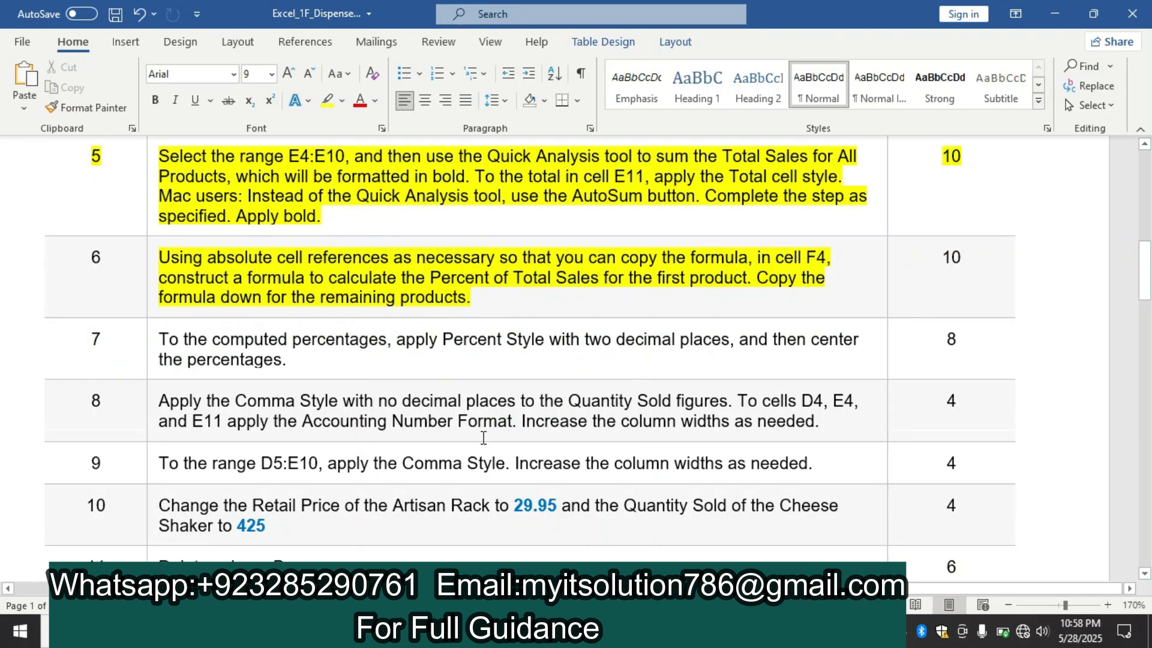
left_click(151, 341)
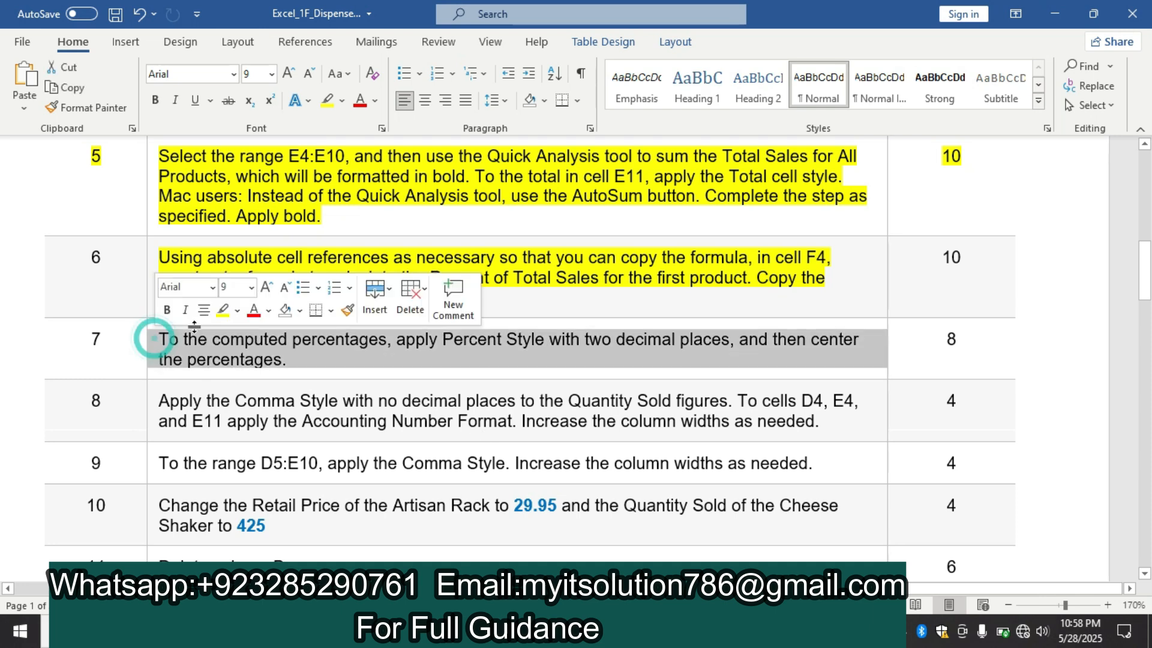
left_click(221, 311)
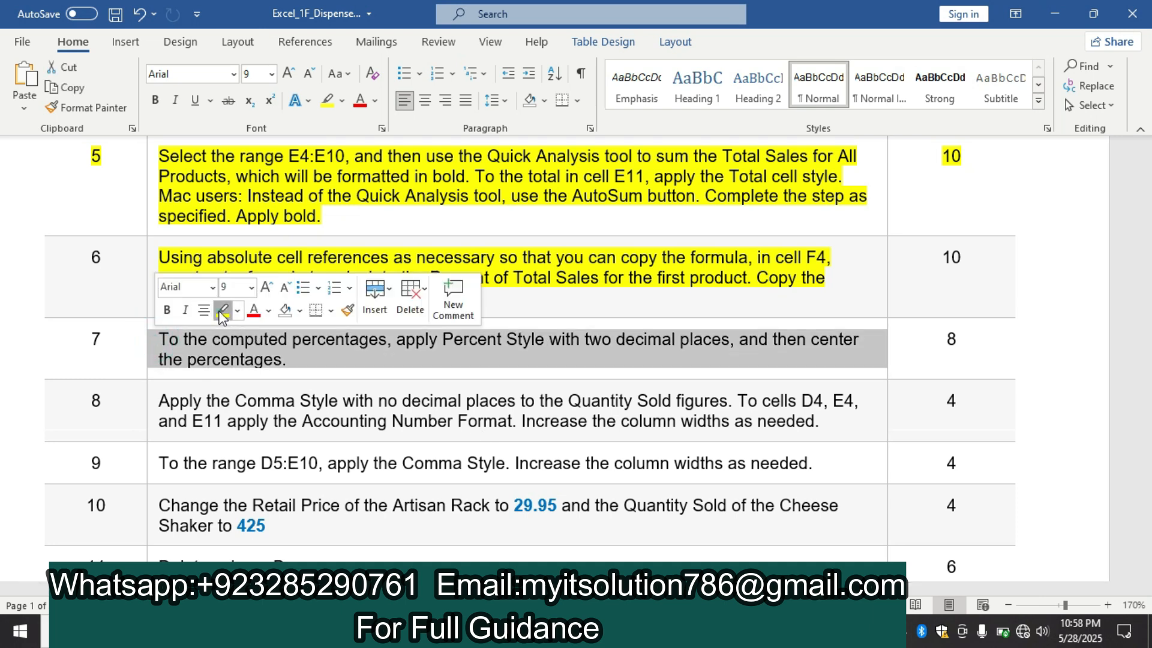
left_click(113, 363)
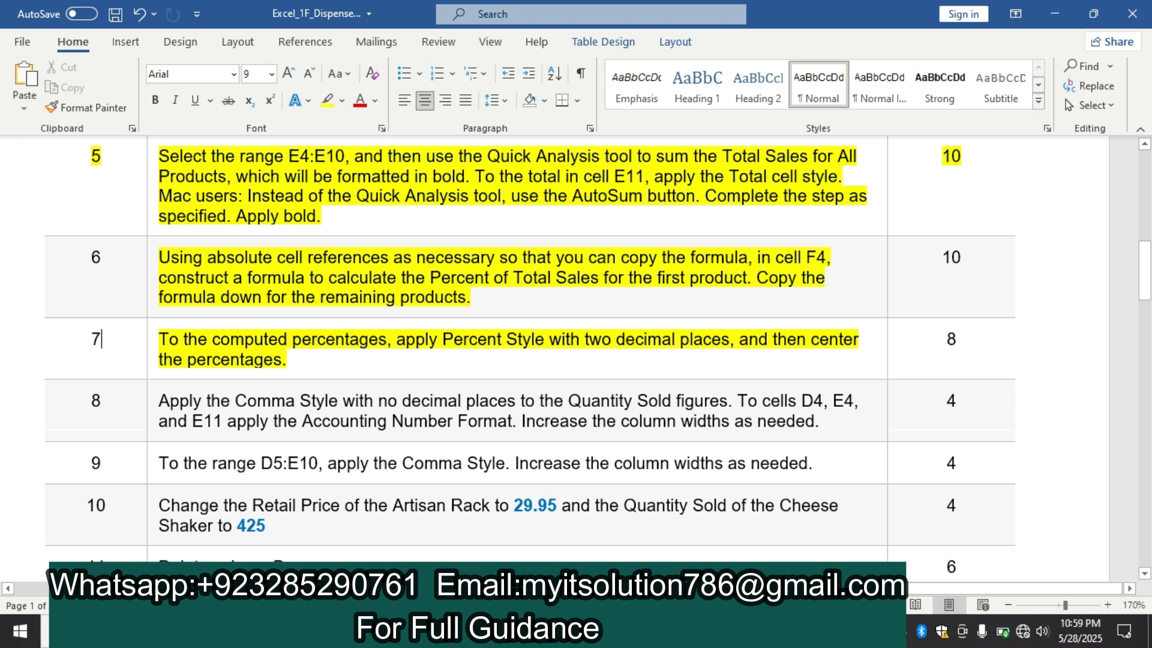
Switch to Excel, apply Percent Style with two decimal places to F4:F10, and return to the Word instructions
mouse_move(677, 631)
left_click(676, 525)
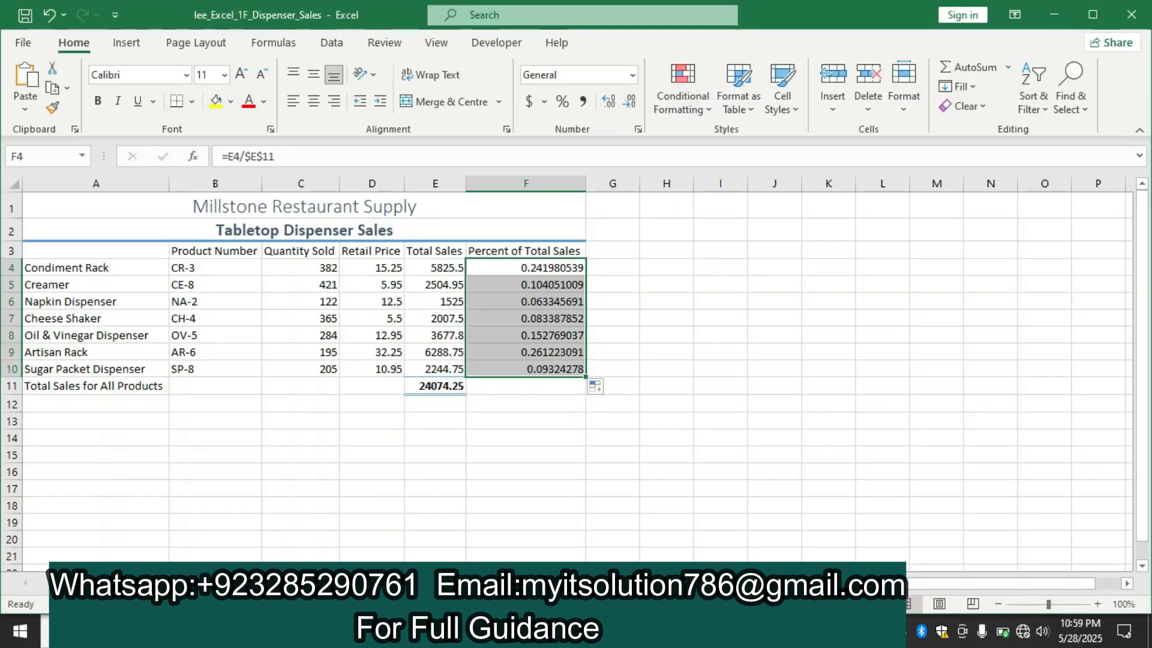
left_click(563, 108)
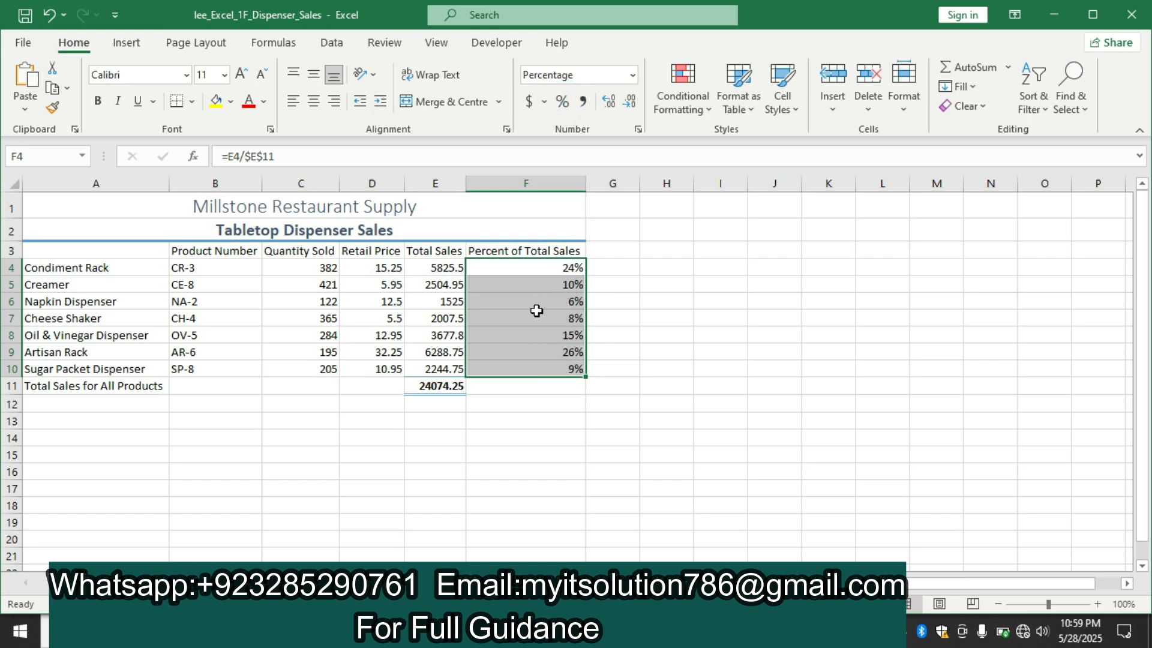
right_click(538, 304)
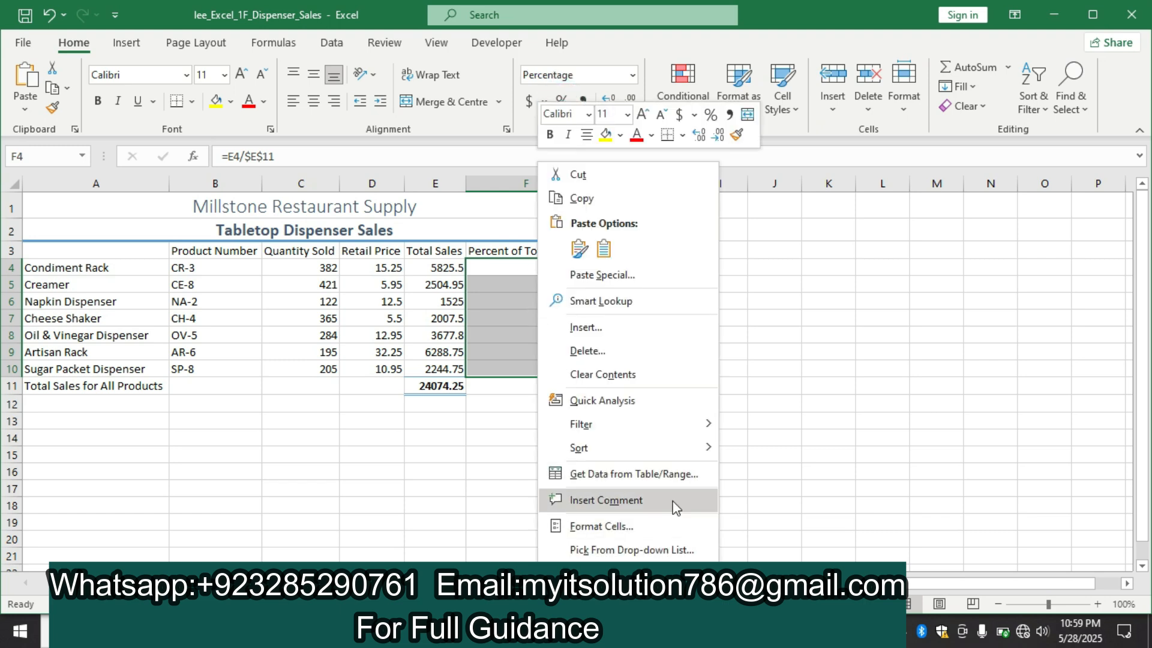
left_click(673, 529)
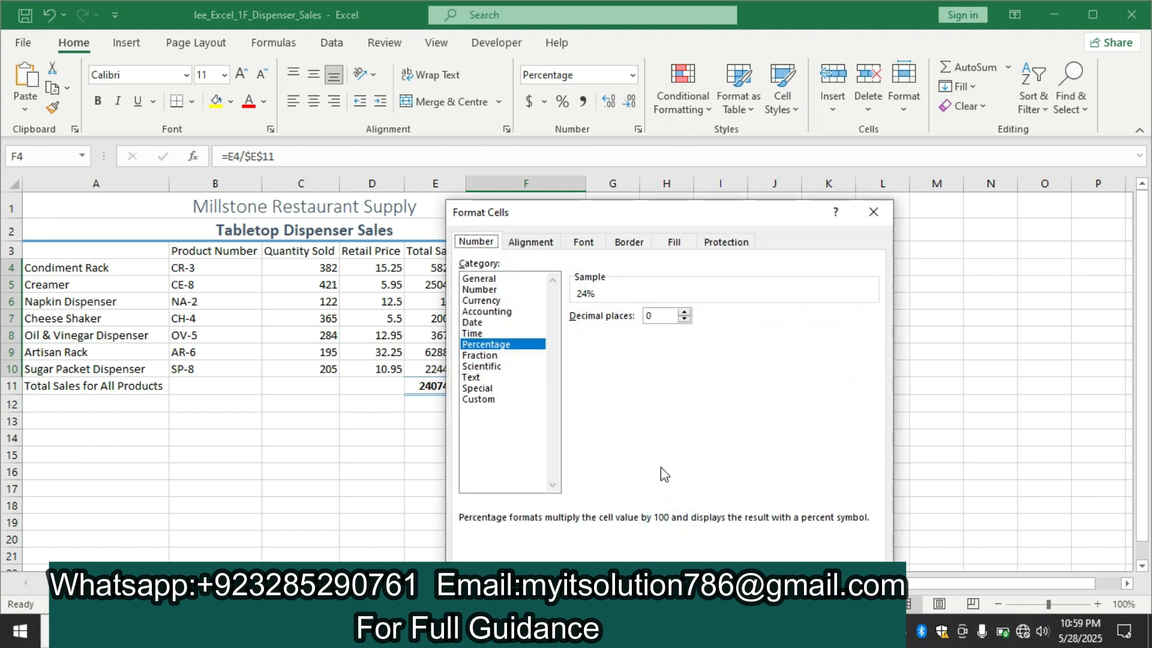
double_click(684, 312)
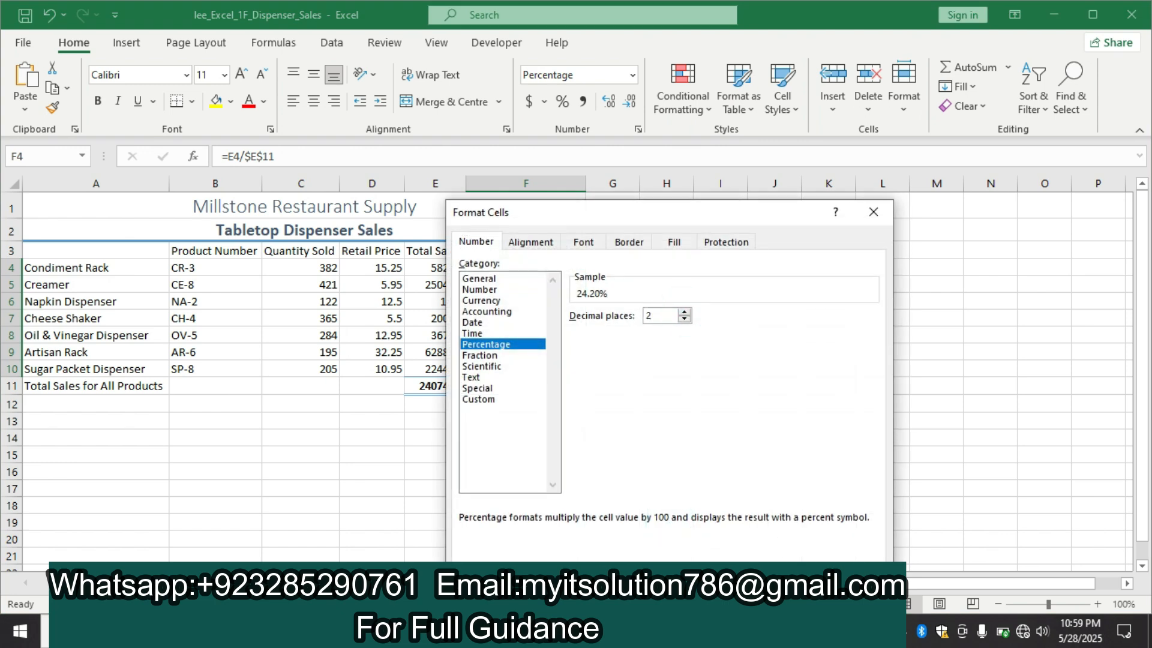
left_click(793, 578)
left_click(595, 631)
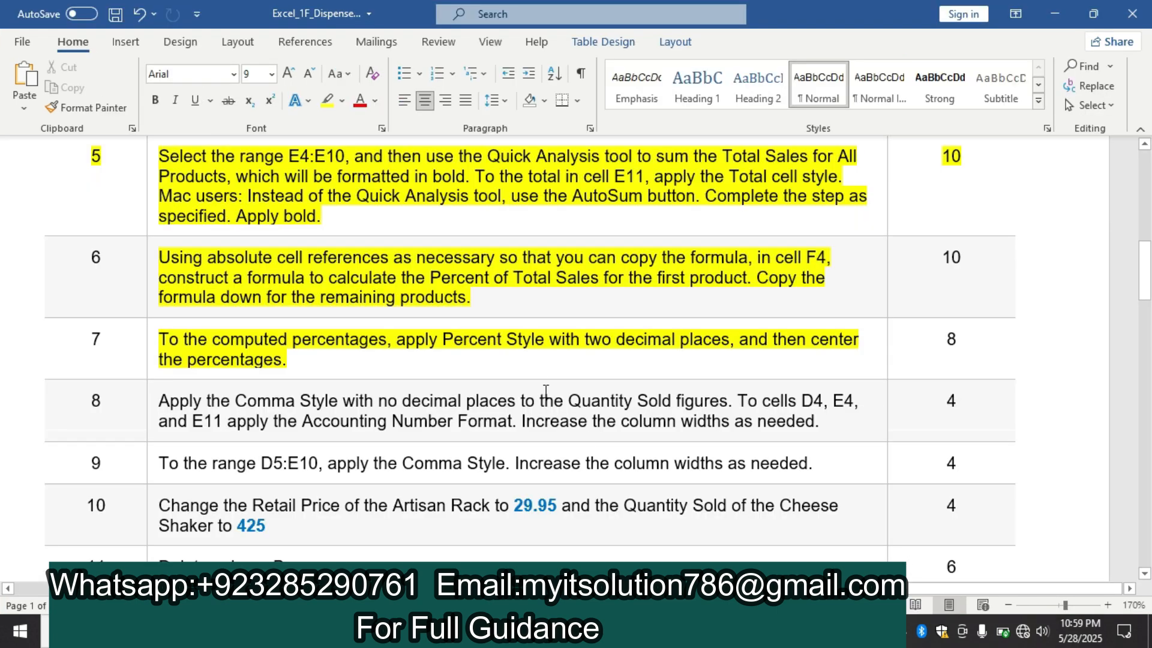
Switch to the Excel workbook and apply Middle Align to the percentages in F4:F10
left_click(576, 631)
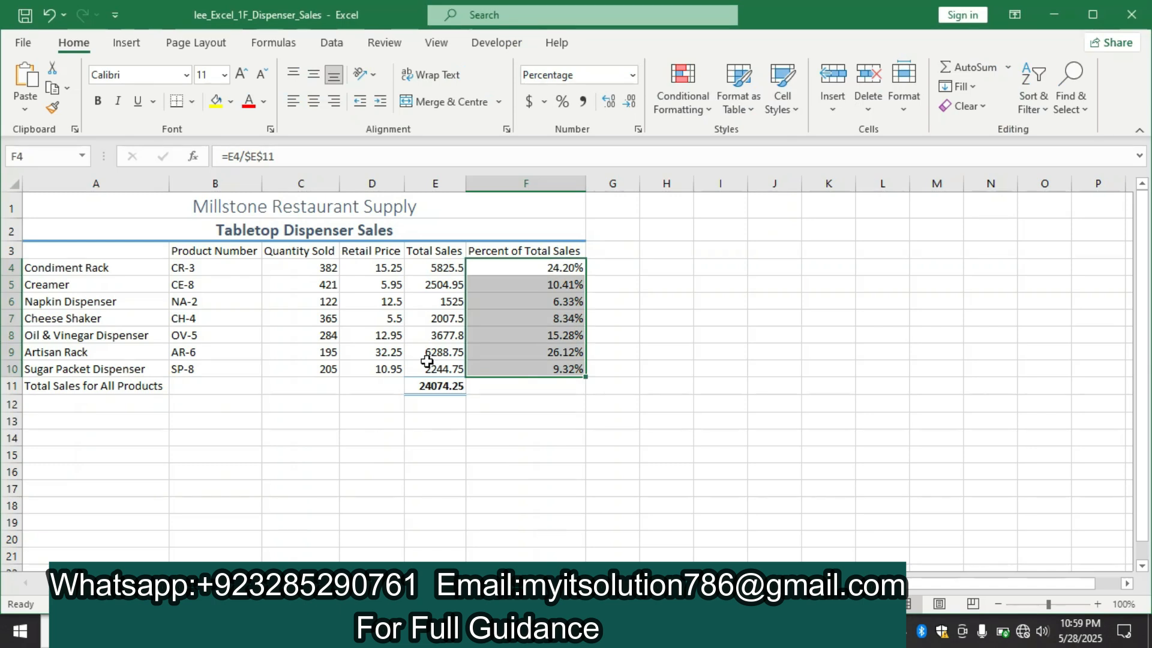
left_click(312, 76)
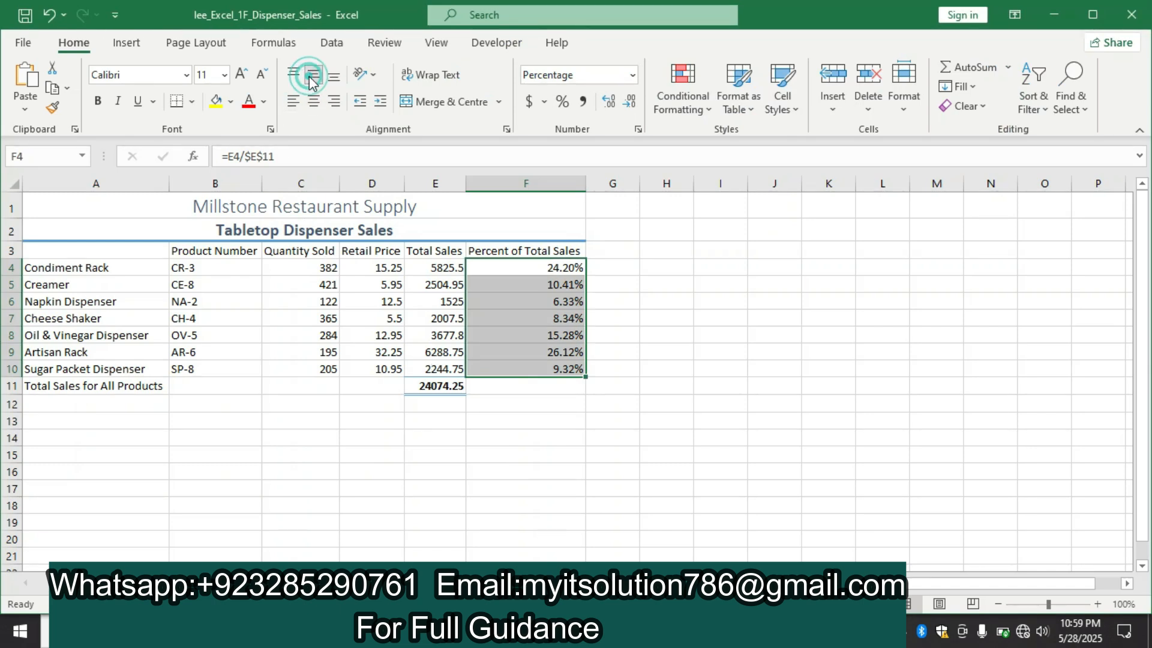
left_click(692, 438)
Switch to the Word instructions and highlight the step 8 instruction text in yellow
left_click(540, 631)
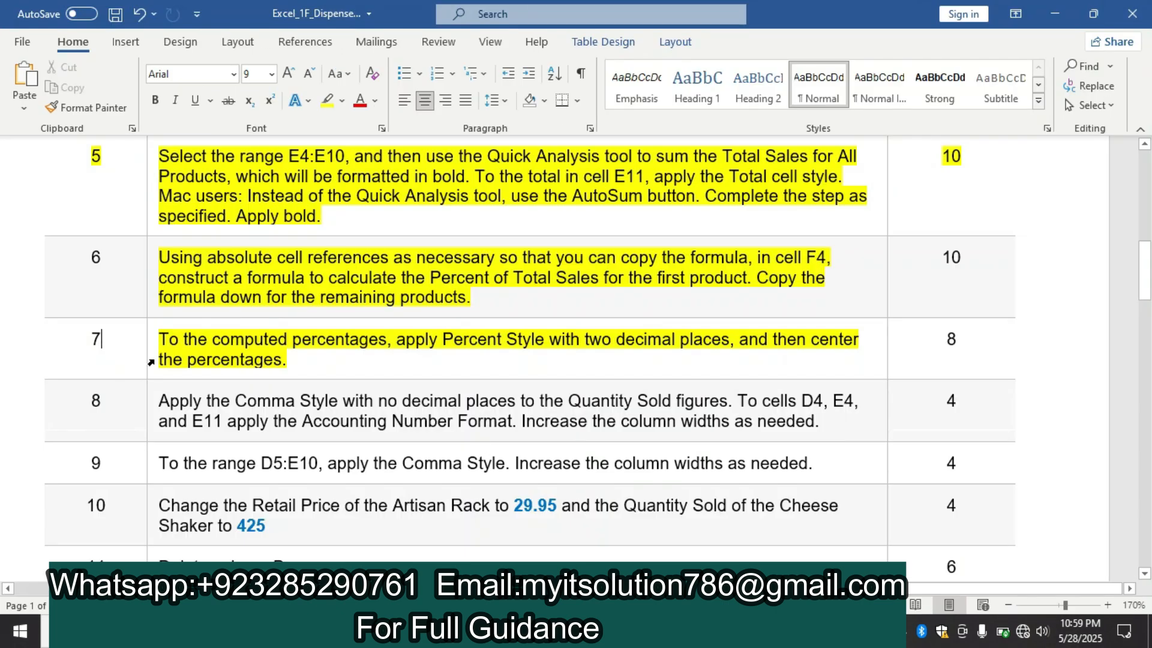
left_click(149, 410)
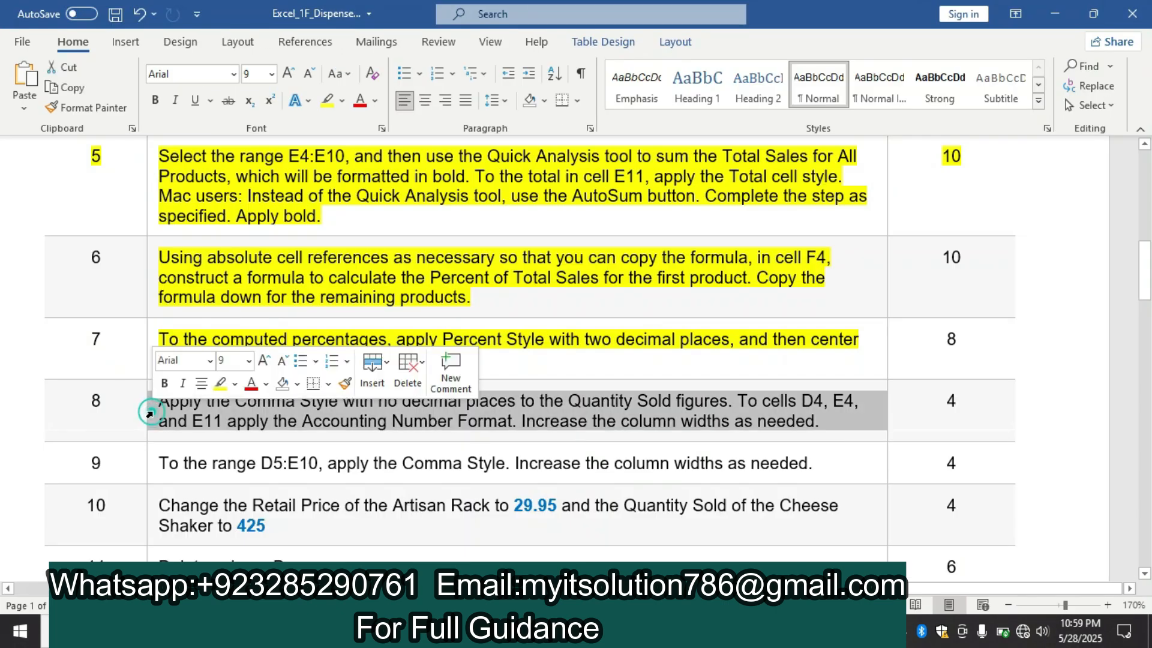
left_click(225, 386)
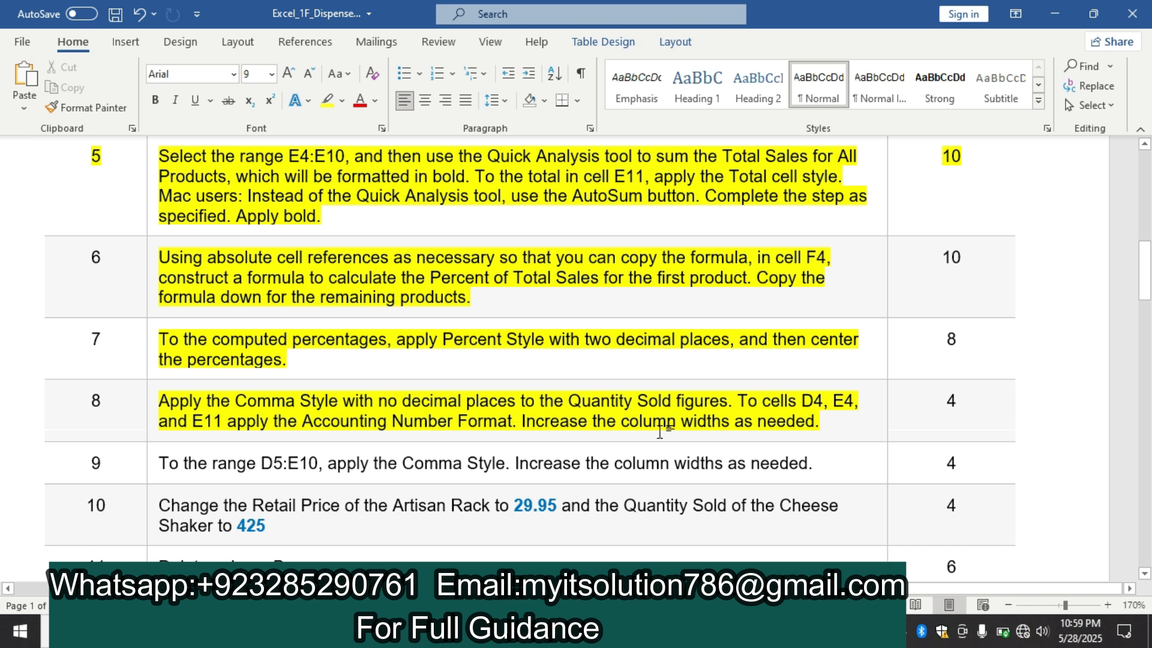
Switch to Excel, apply the Comma Style to the Quantity Sold figures in C4:C10, and recheck step 8 in the Word instructions
left_click(444, 631)
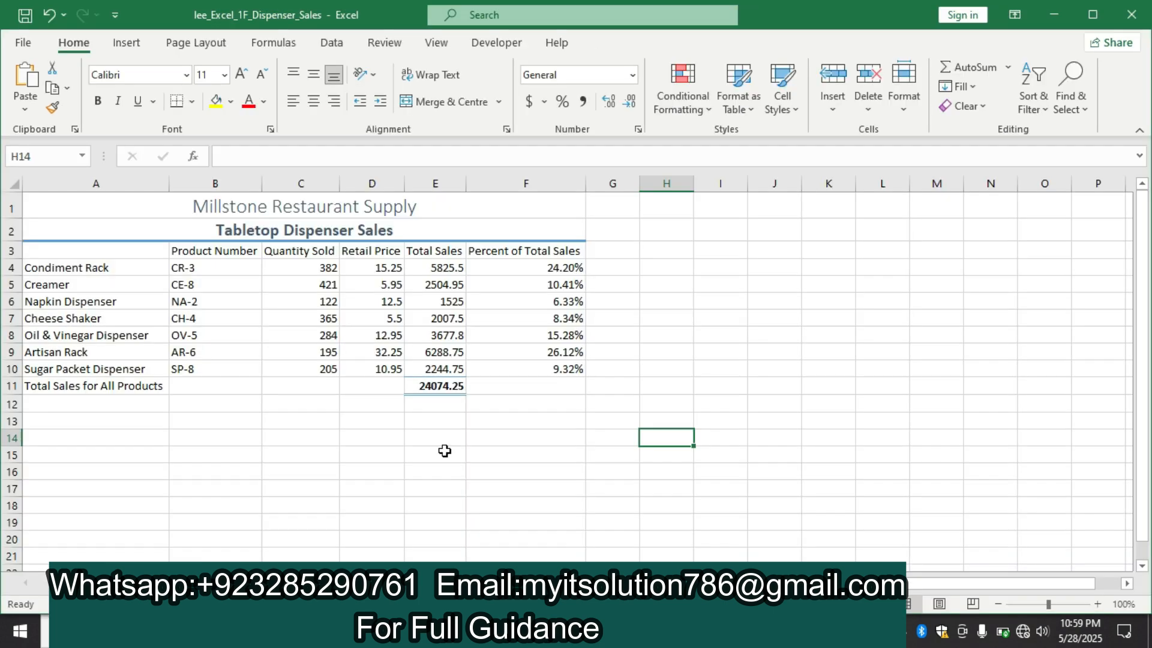
left_click_drag(290, 265, 305, 374)
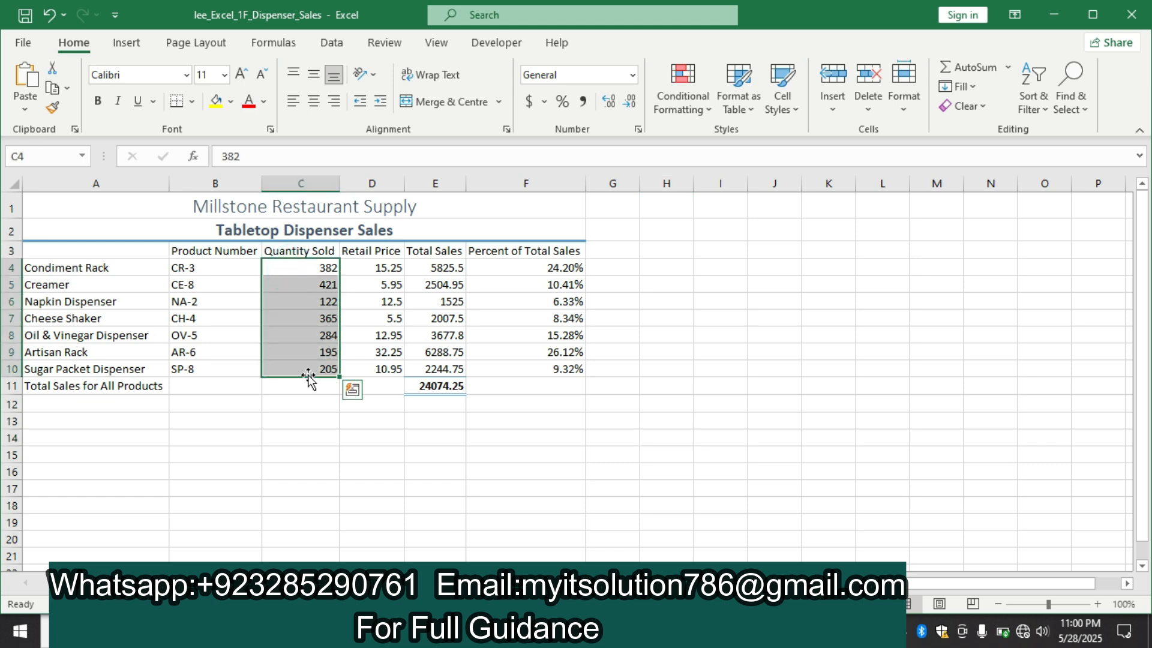
left_click(582, 102)
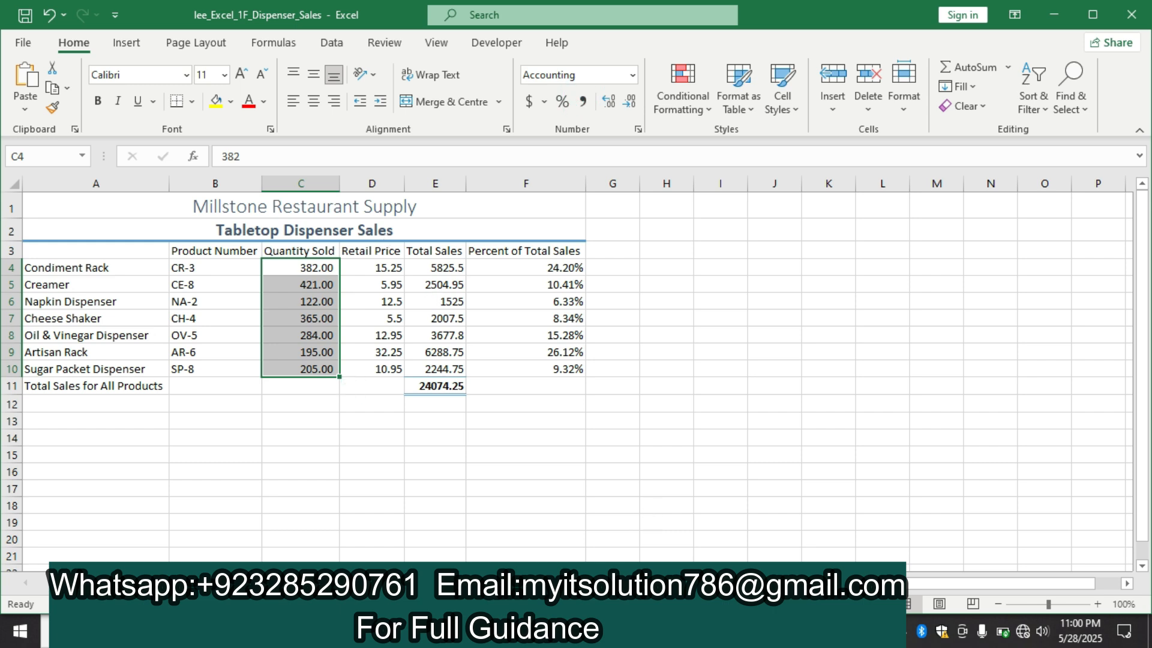
key("alt+Tab")
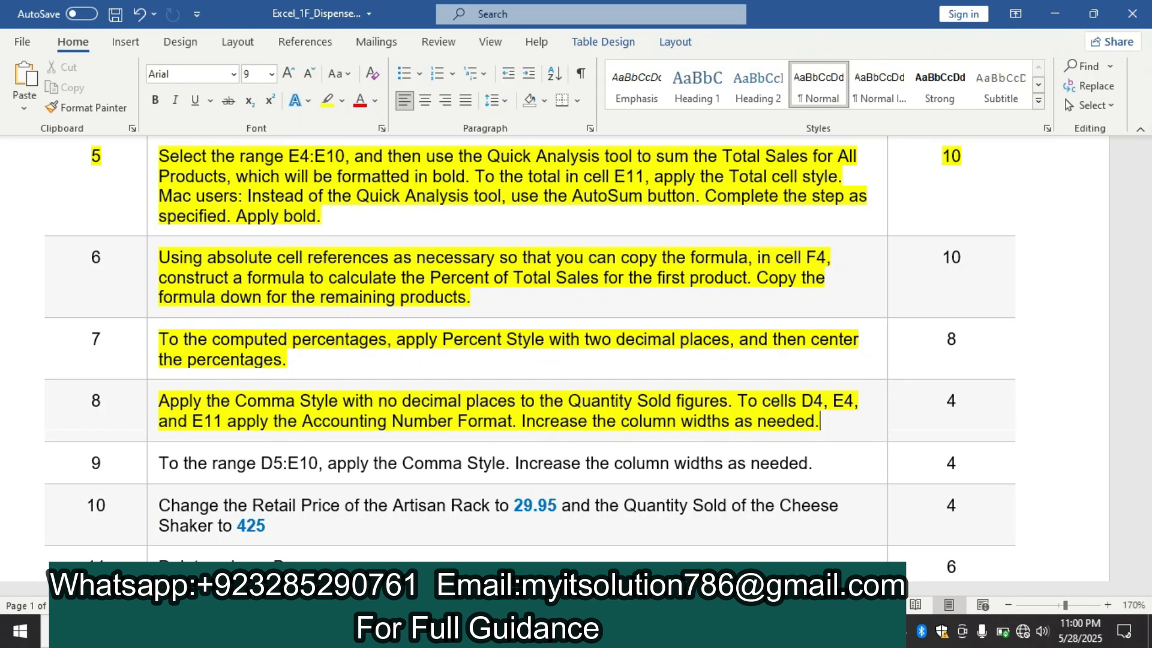
key("alt+Tab")
Try formatting the Quantity Sold figures in C4:C10 with 0 decimal places, and undo that format change
right_click(291, 313)
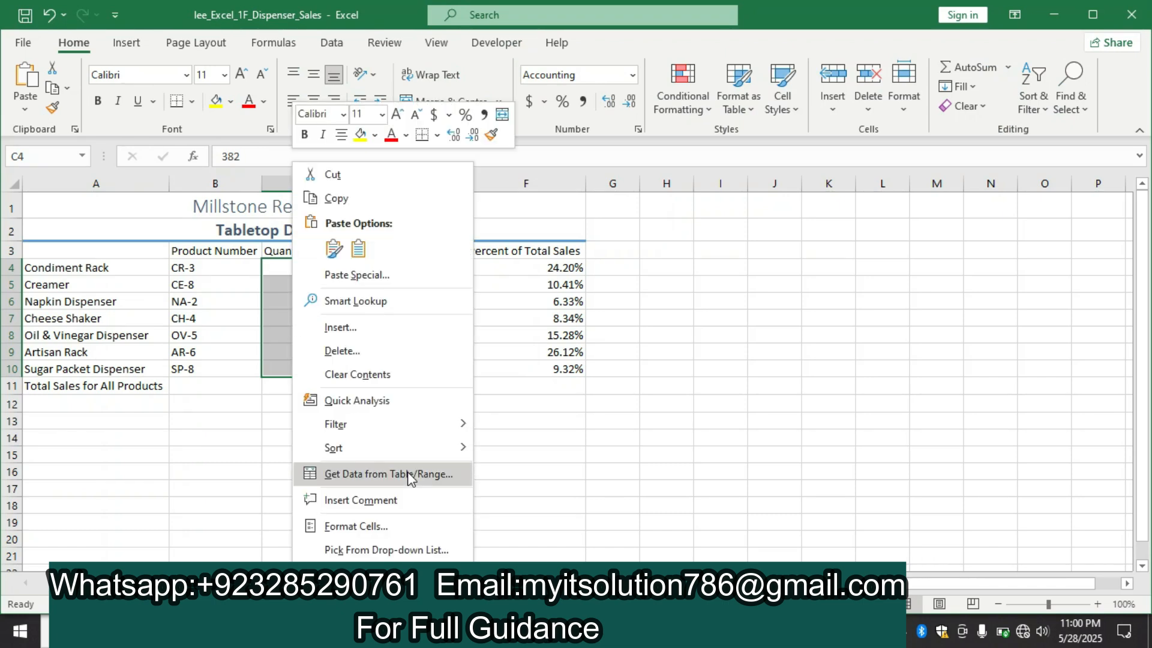
left_click(395, 526)
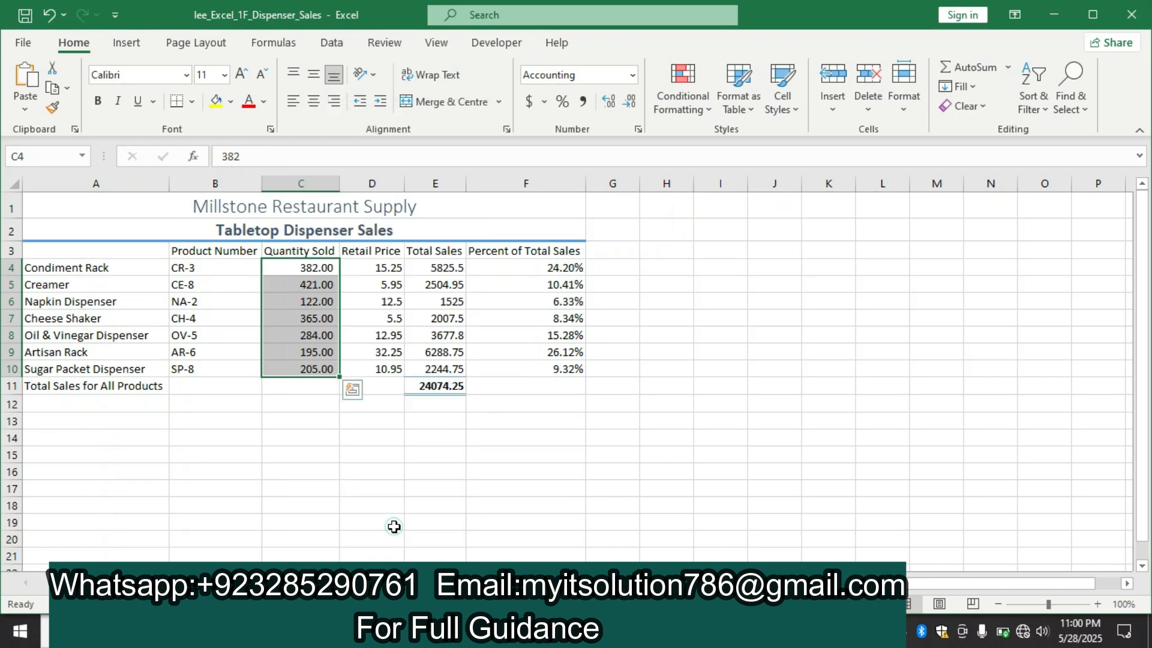
left_click(408, 318)
left_click(409, 319)
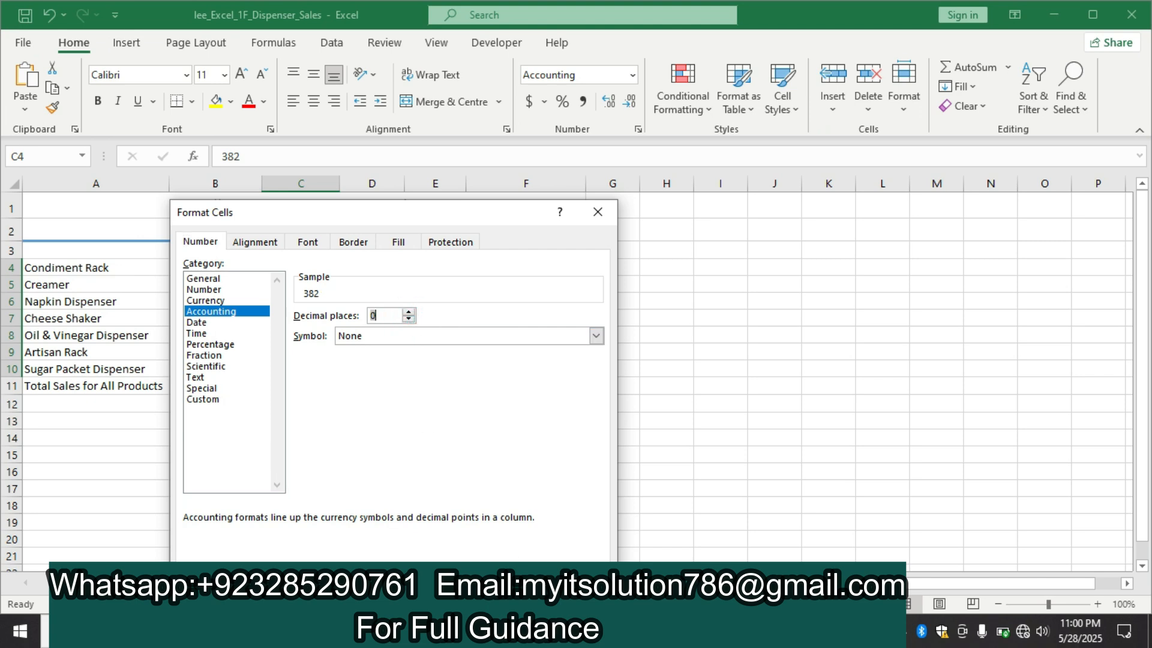
key("Return")
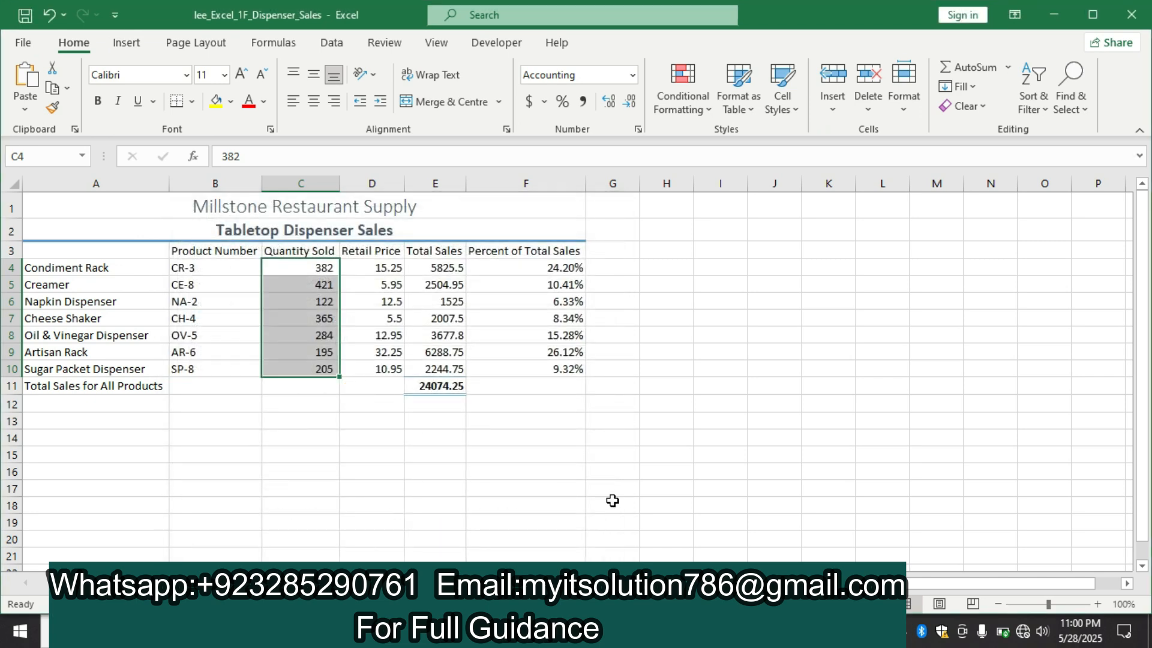
left_click(47, 18)
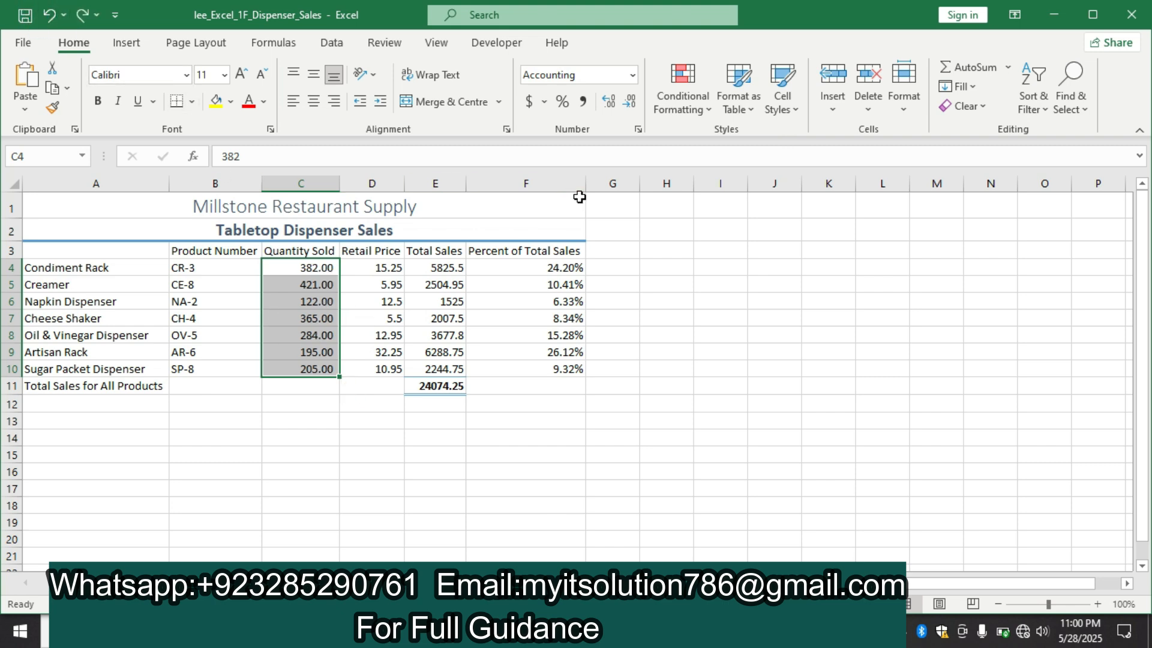
Reselect the Quantity Sold figures in C4:C10, recheck step 8 in Word, and reapply the Comma Style in Excel
left_click(318, 288)
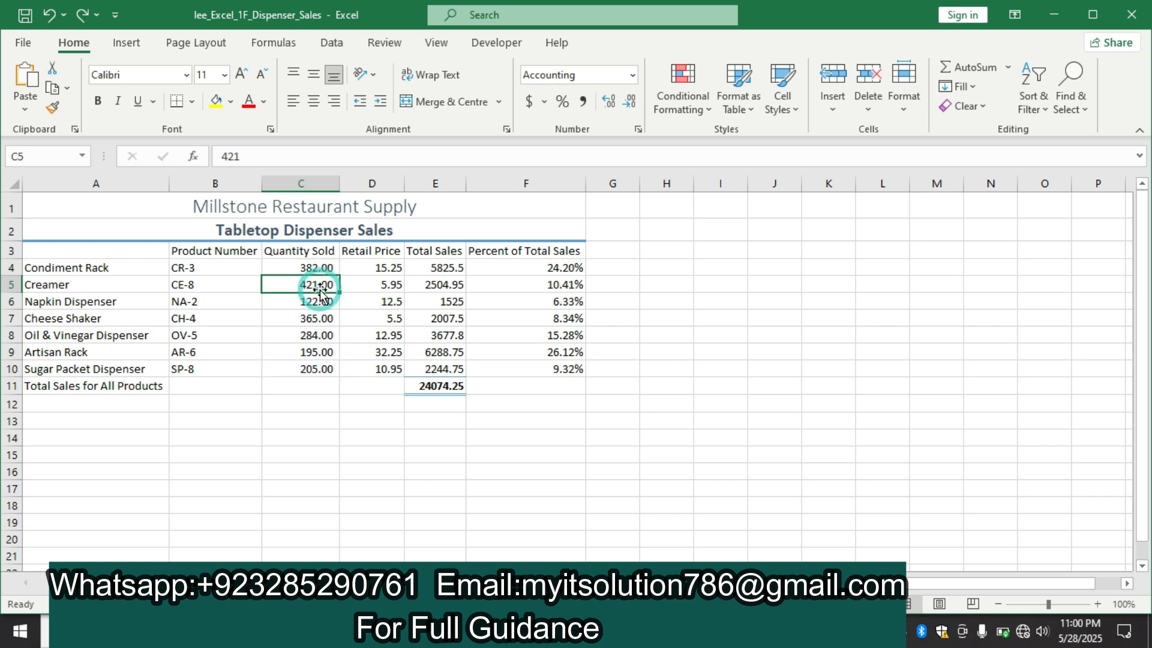
left_click_drag(313, 268, 321, 367)
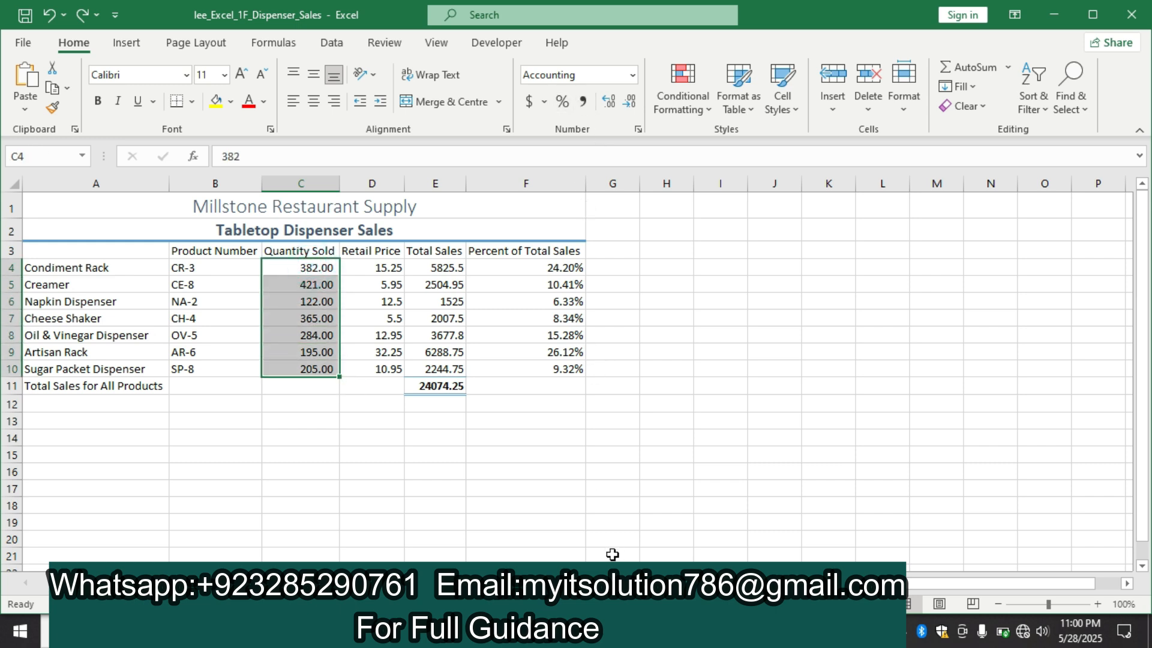
left_click(567, 632)
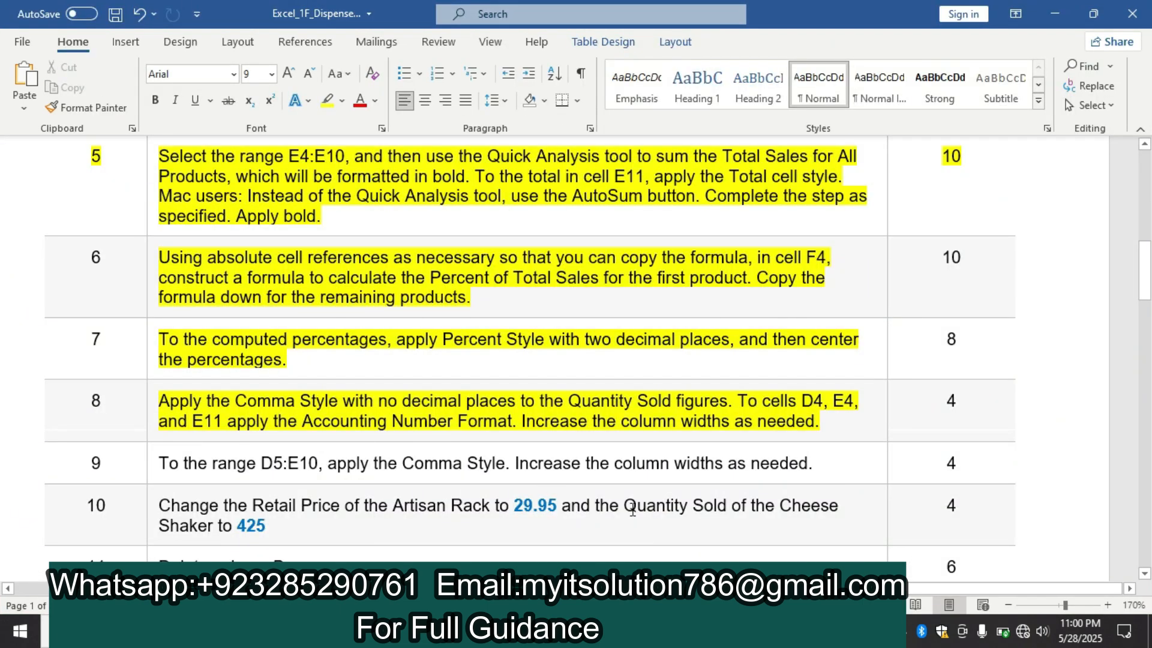
left_click(600, 631)
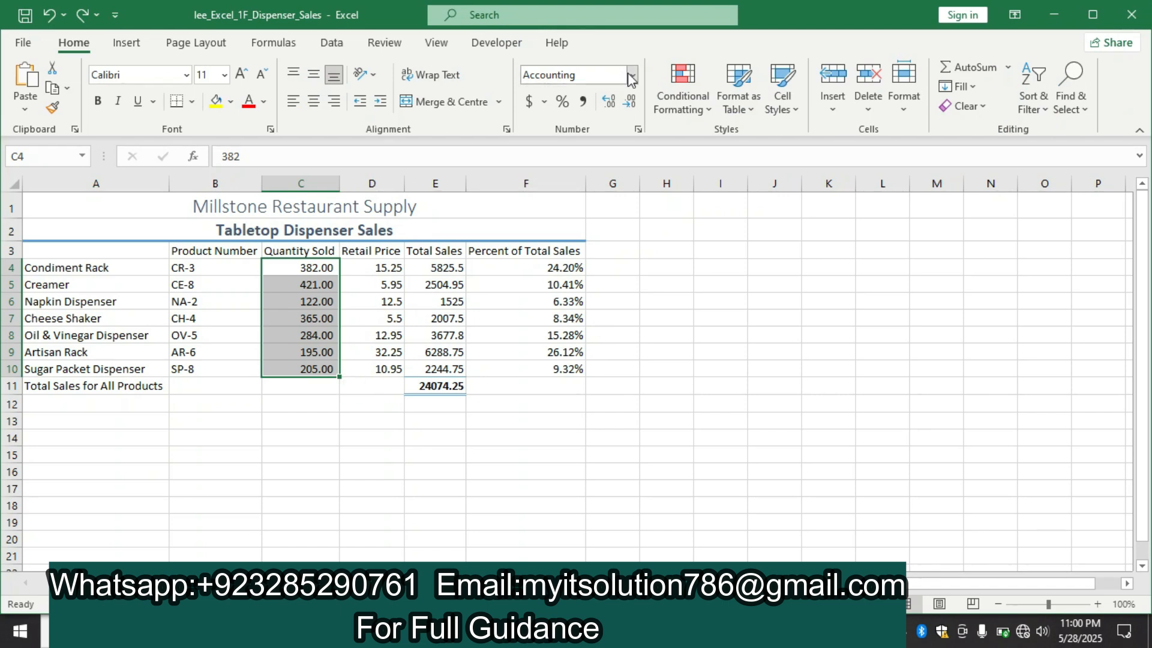
left_click(583, 102)
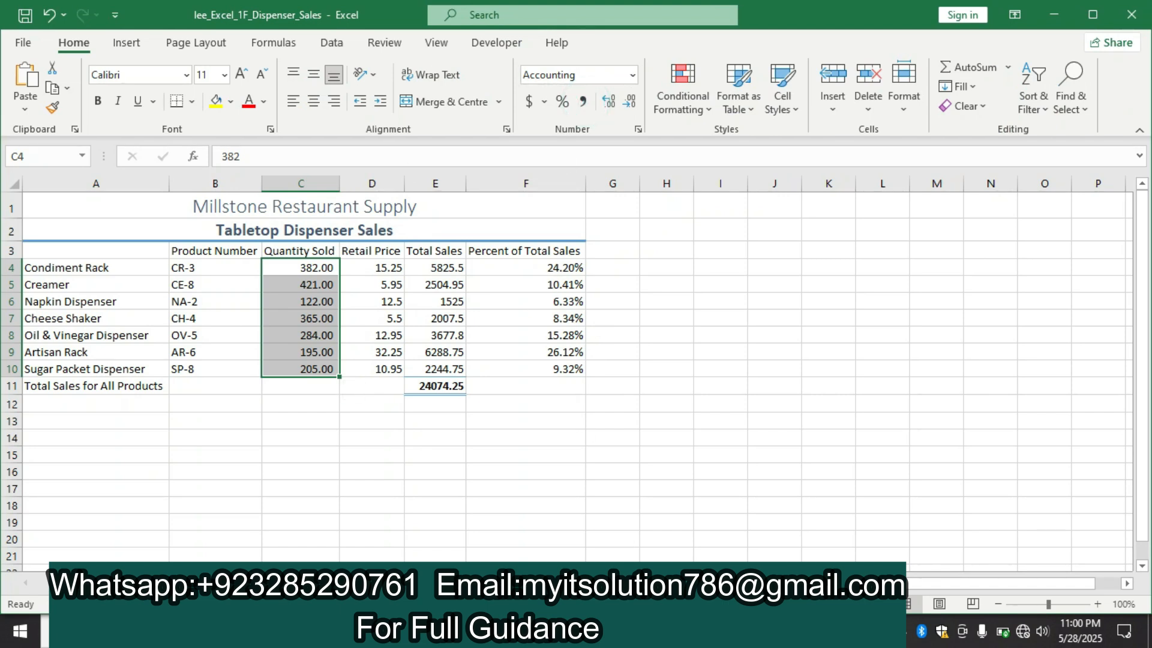
Consult step 8 in the Word instructions and apply the Accounting Number Format to cells D4, E4 and E11 in Excel
left_click(629, 631)
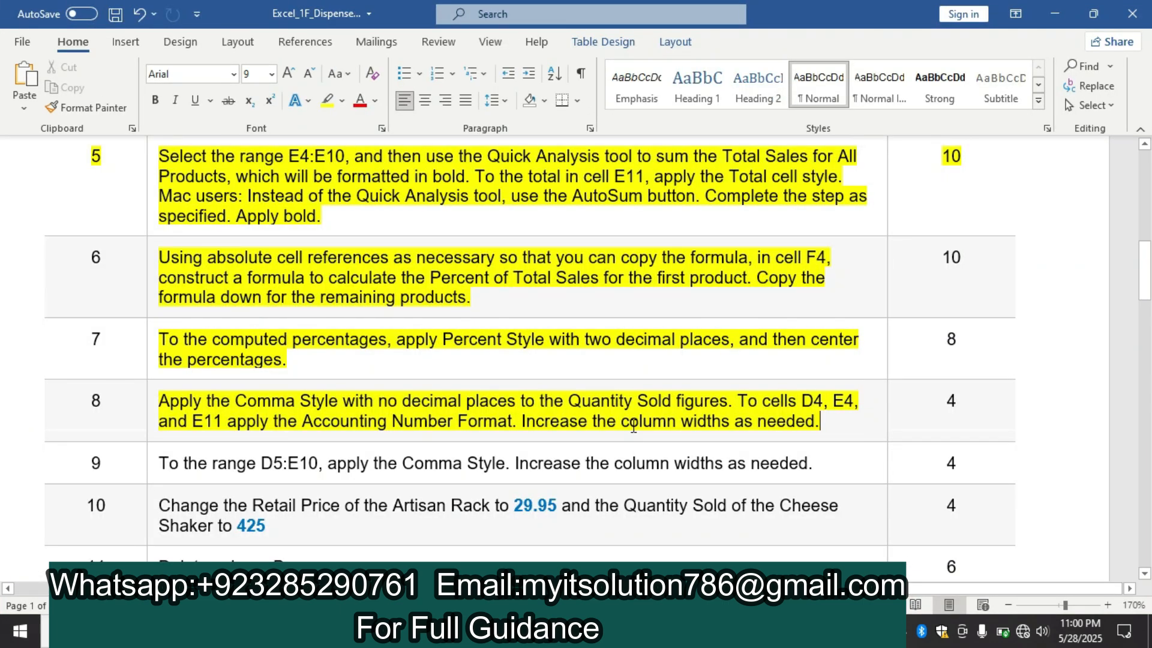
key("alt+Tab")
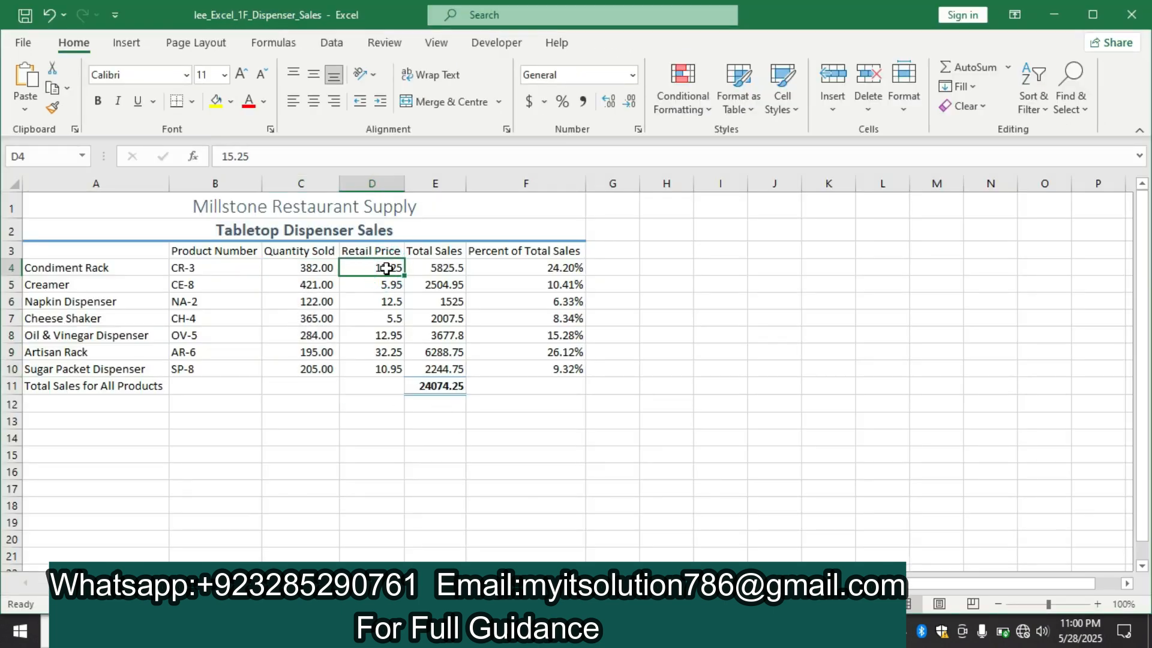
left_click(427, 268)
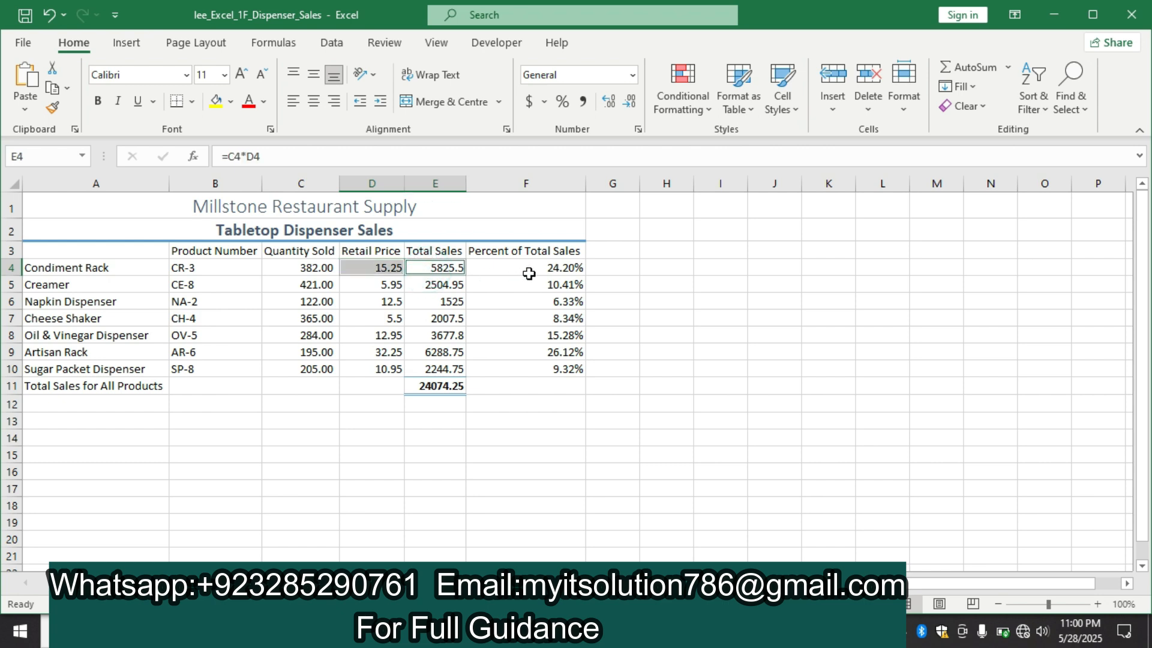
left_click(666, 632)
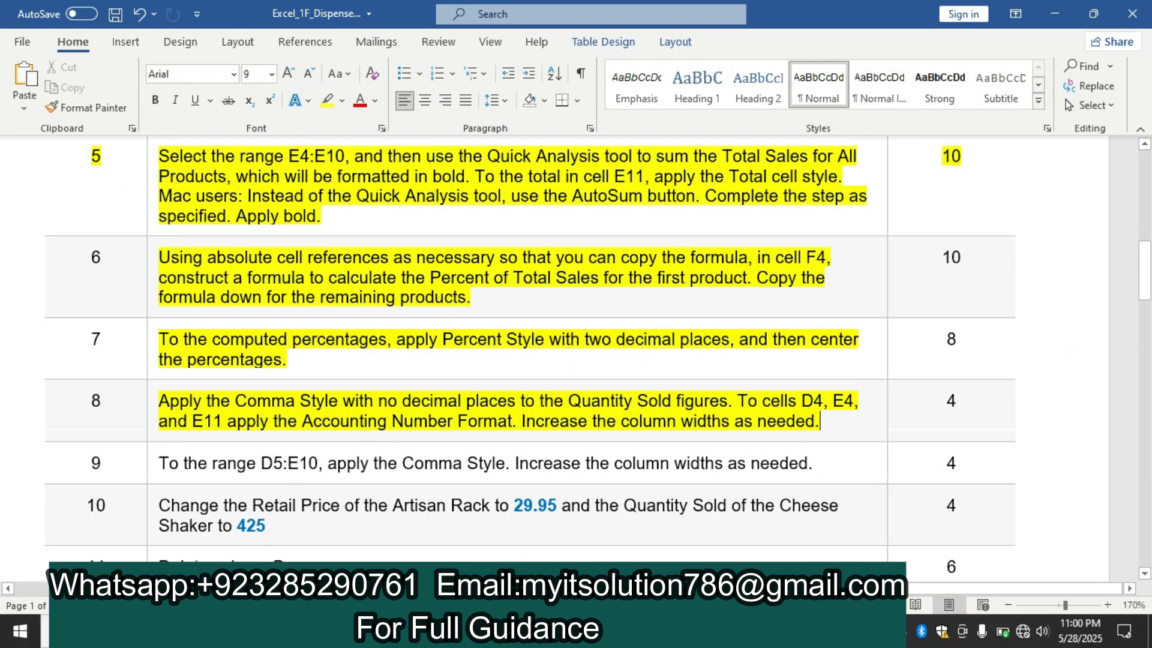
key("alt+Tab")
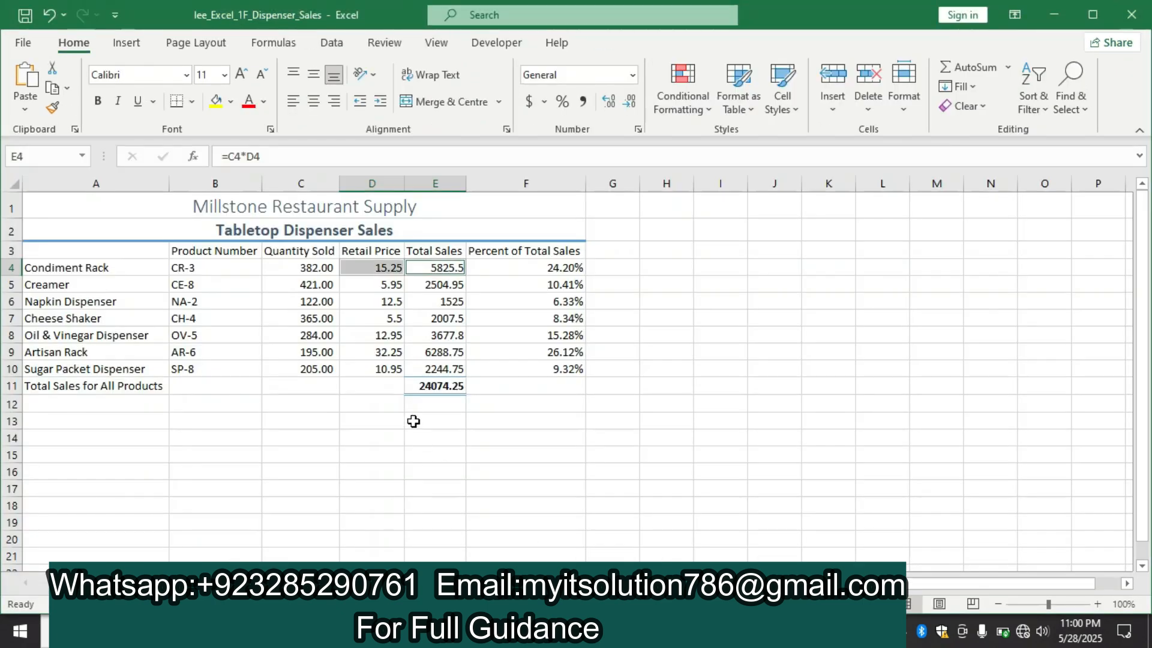
left_click(417, 386)
key("alt+Tab")
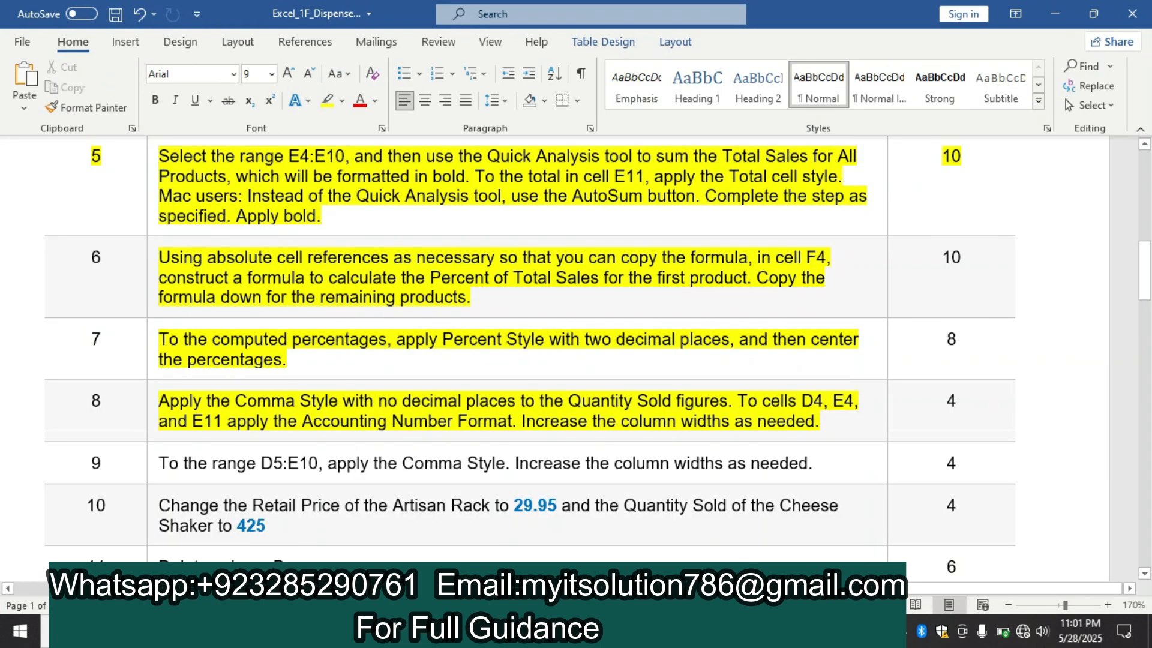
key("alt+Tab")
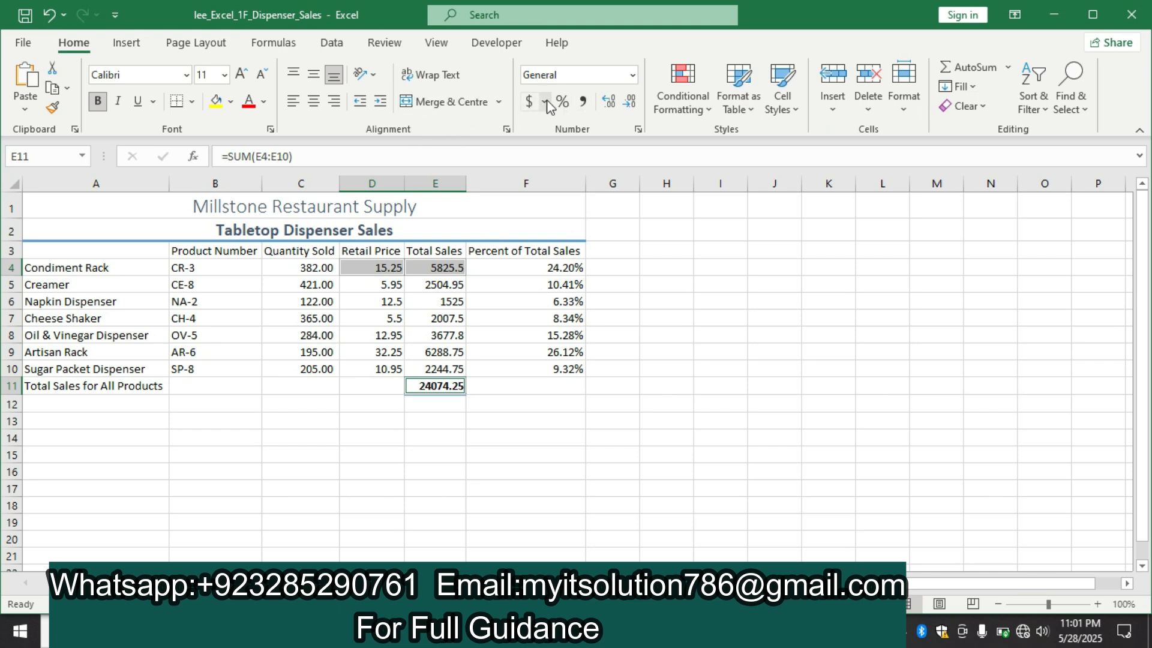
left_click(528, 102)
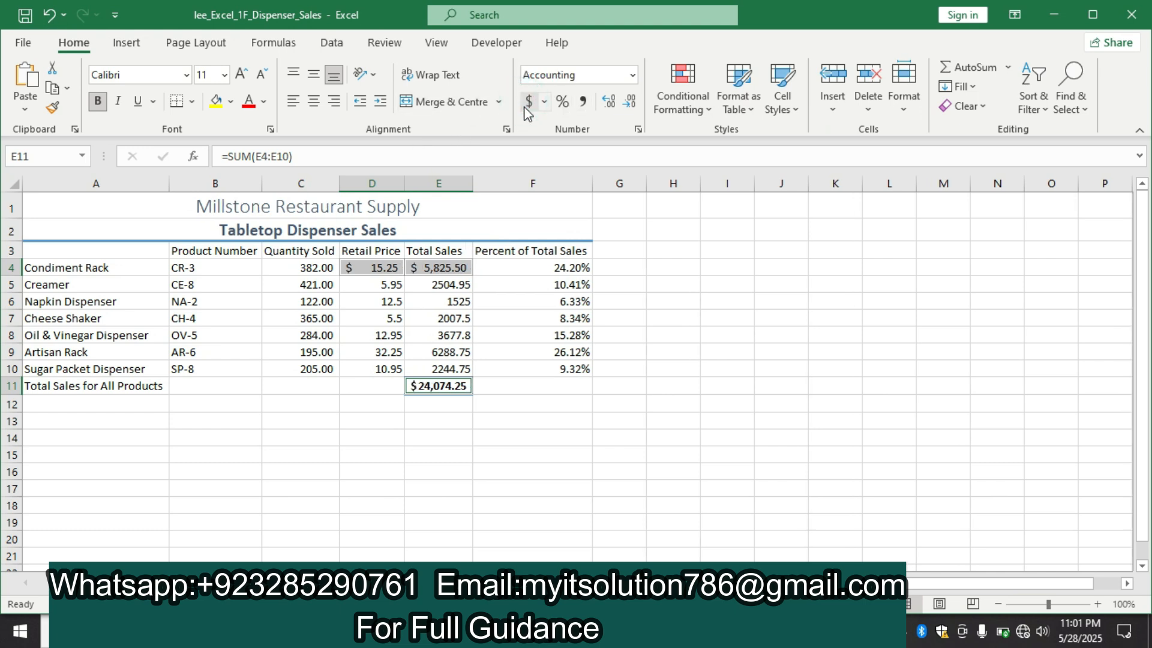
Recheck the column width instruction in Word and autofit the widths of columns D and E in Excel
key("alt+Tab")
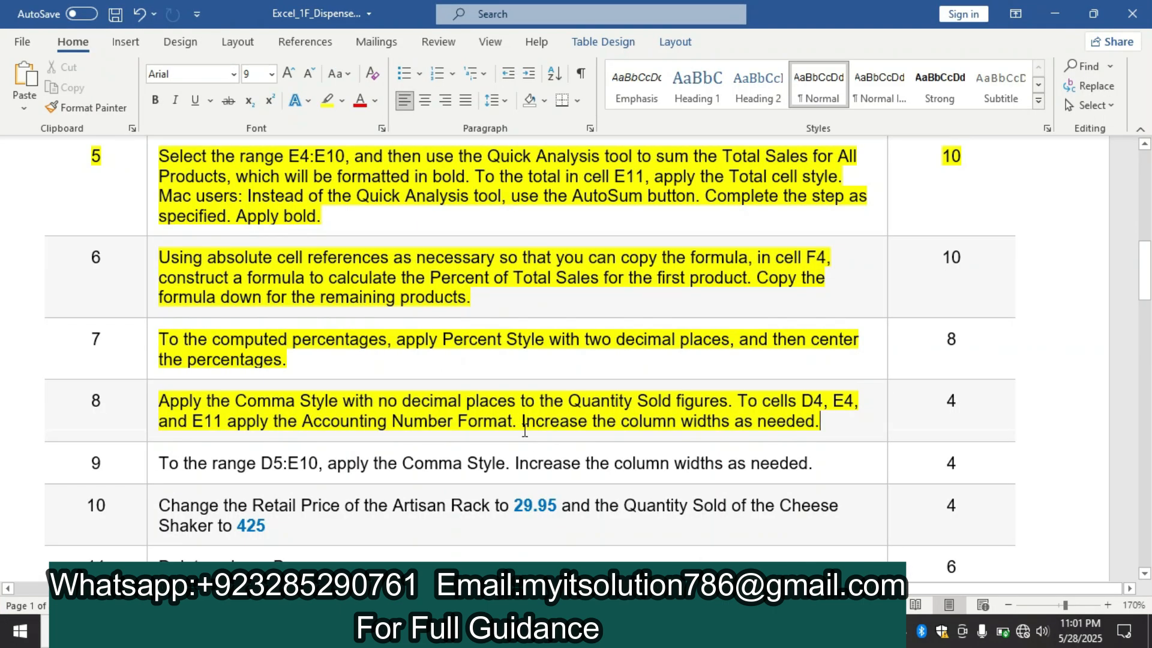
key("alt+Tab")
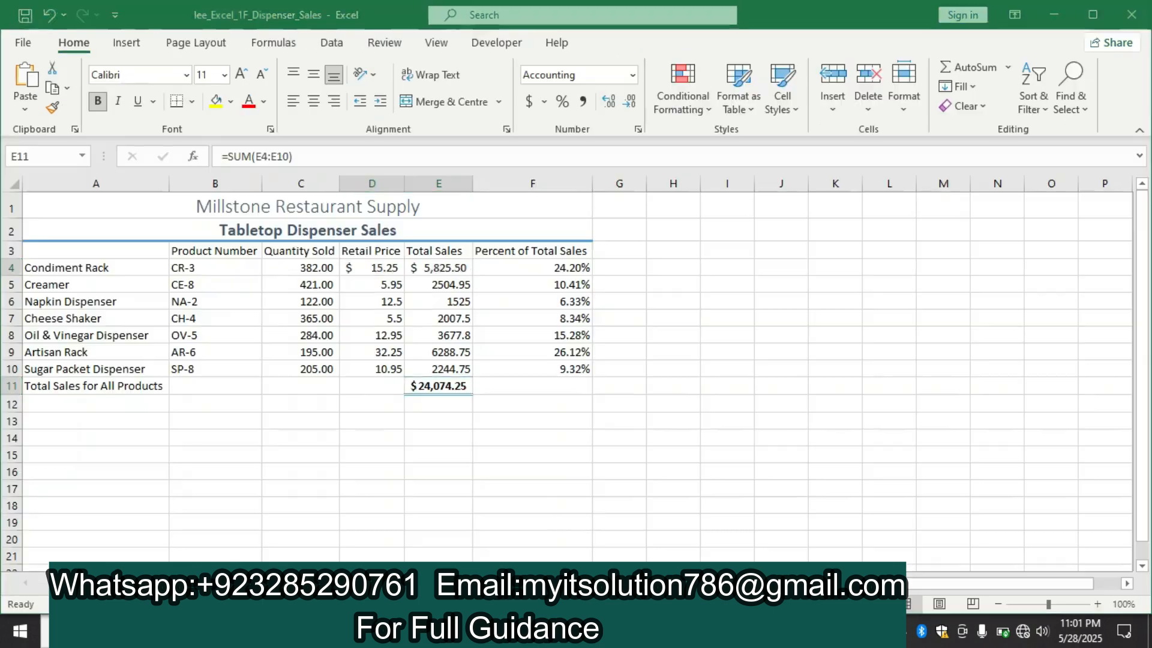
double_click(400, 186)
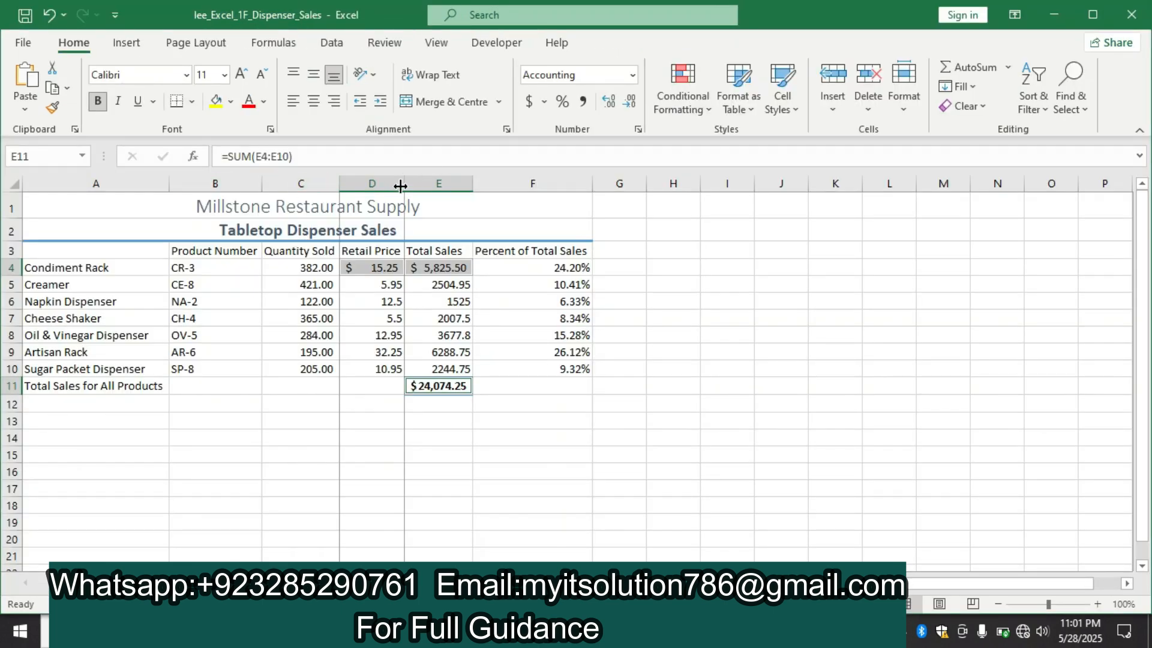
double_click(469, 187)
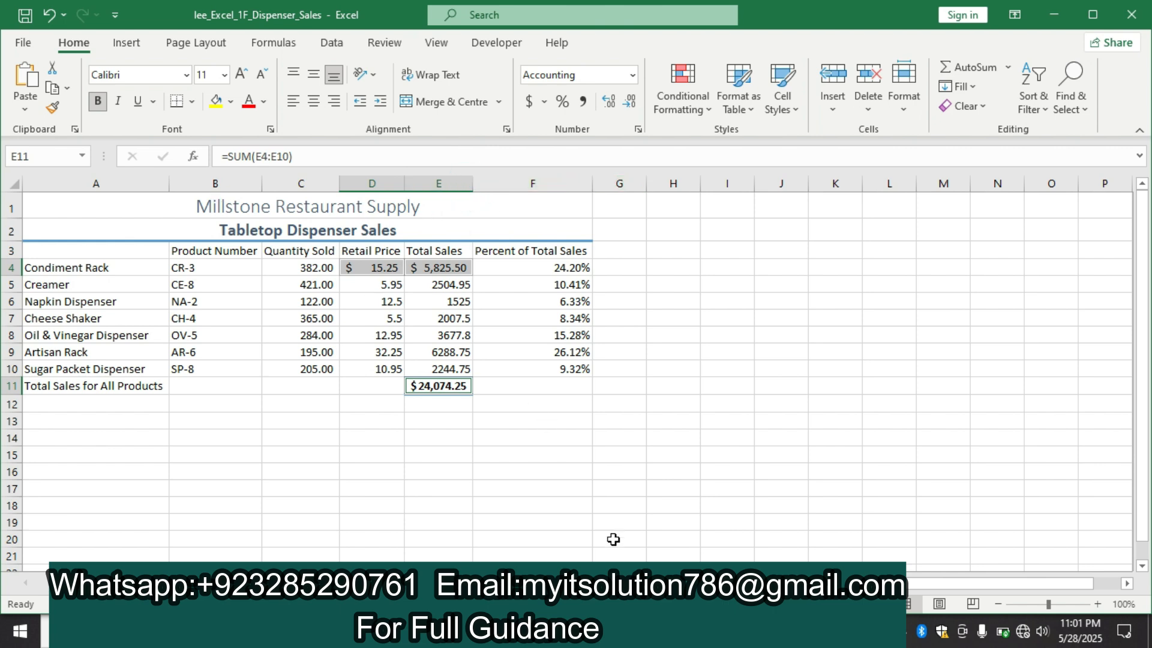
Switch to the Word instructions and highlight the step 9 text about applying the Comma Style to D5:E10 in yellow
left_click(638, 632)
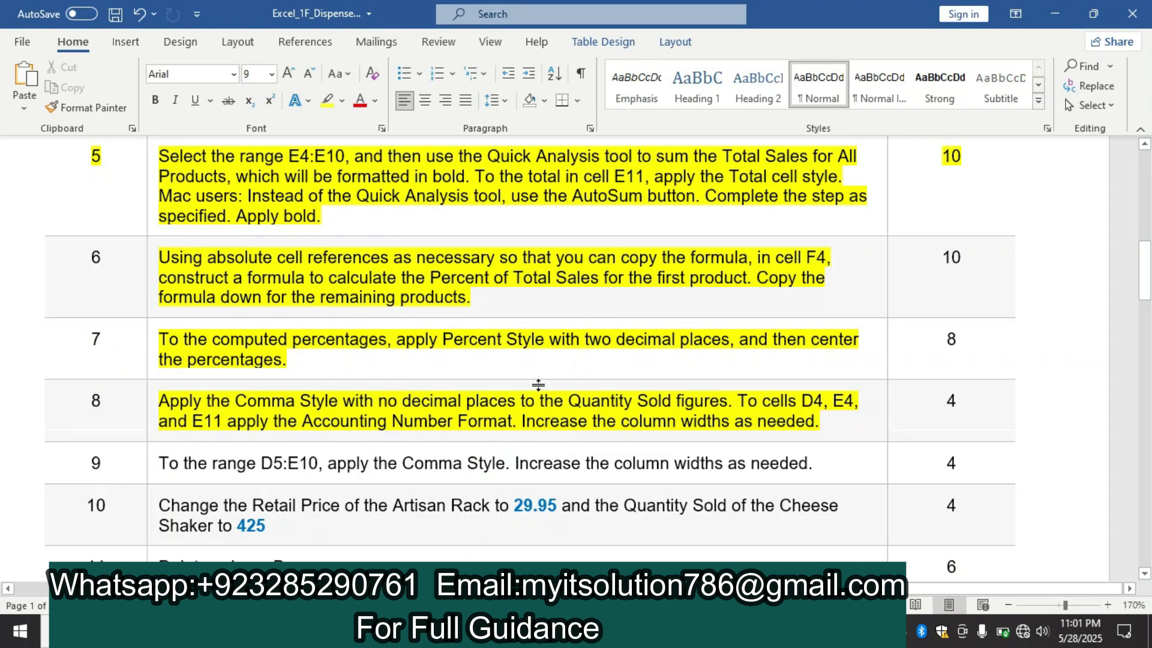
left_click_drag(1147, 275, 1147, 303)
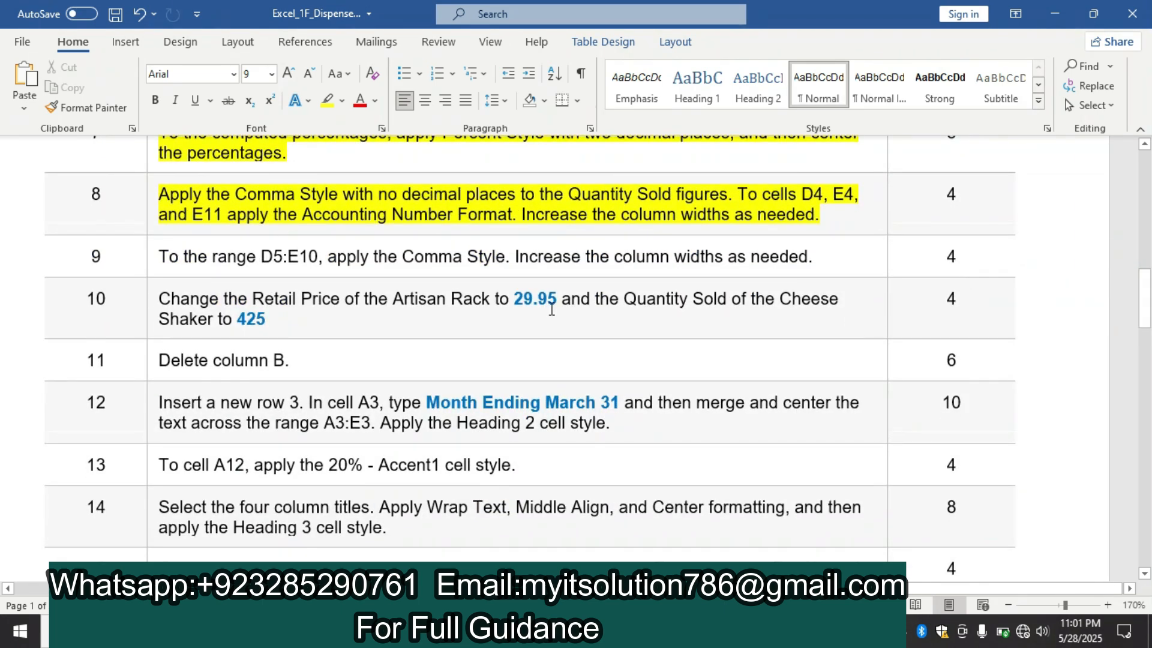
left_click(147, 256)
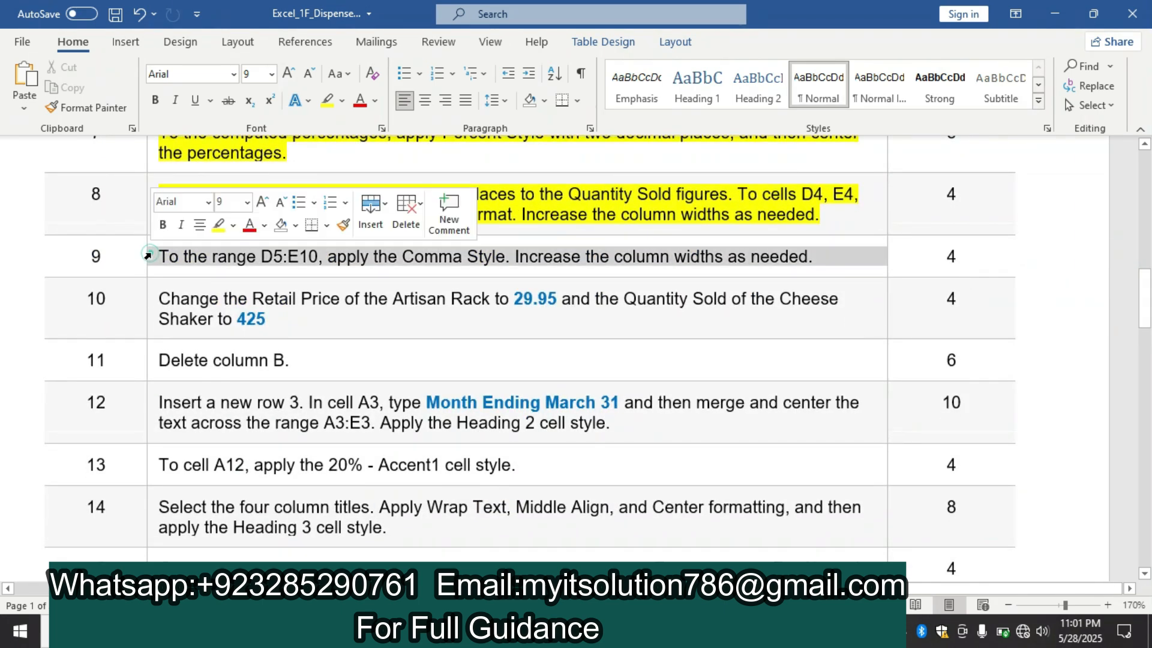
left_click(218, 226)
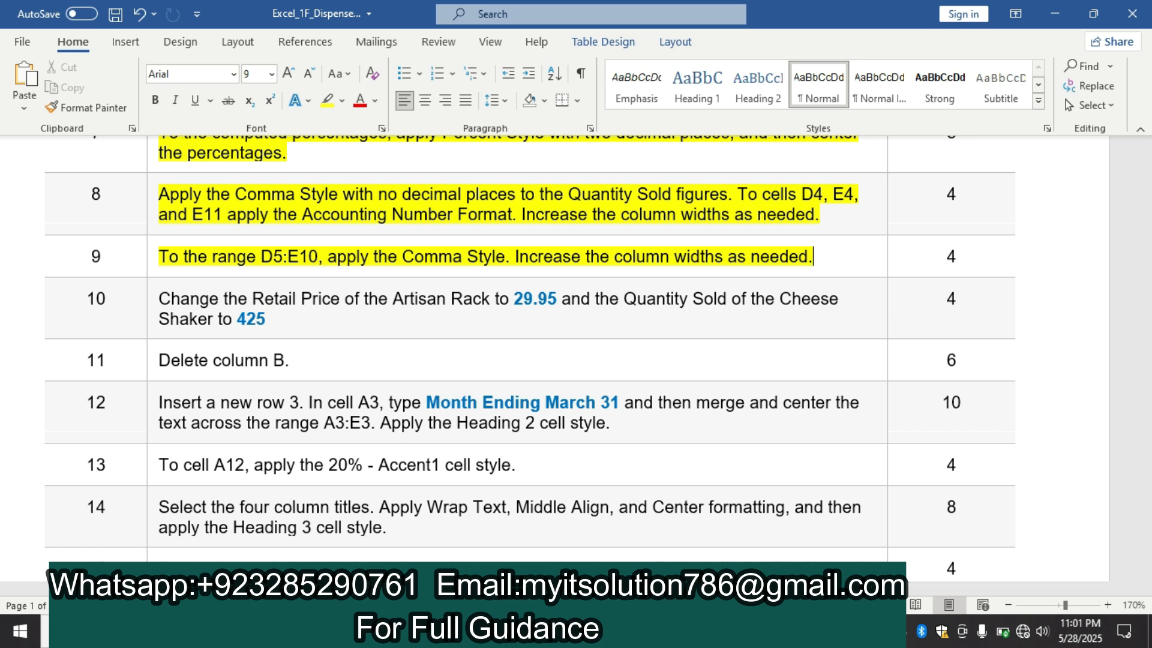
Switch to the Excel workbook and apply the Comma Style to the range D5:E10
left_click(678, 631)
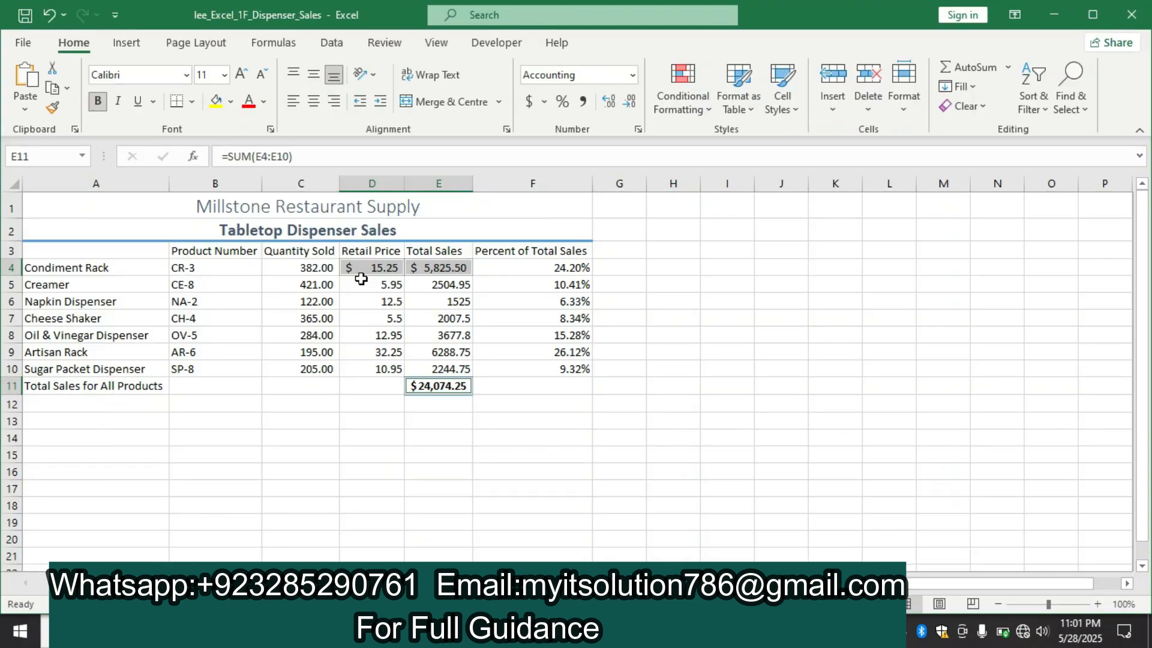
left_click_drag(358, 283, 463, 368)
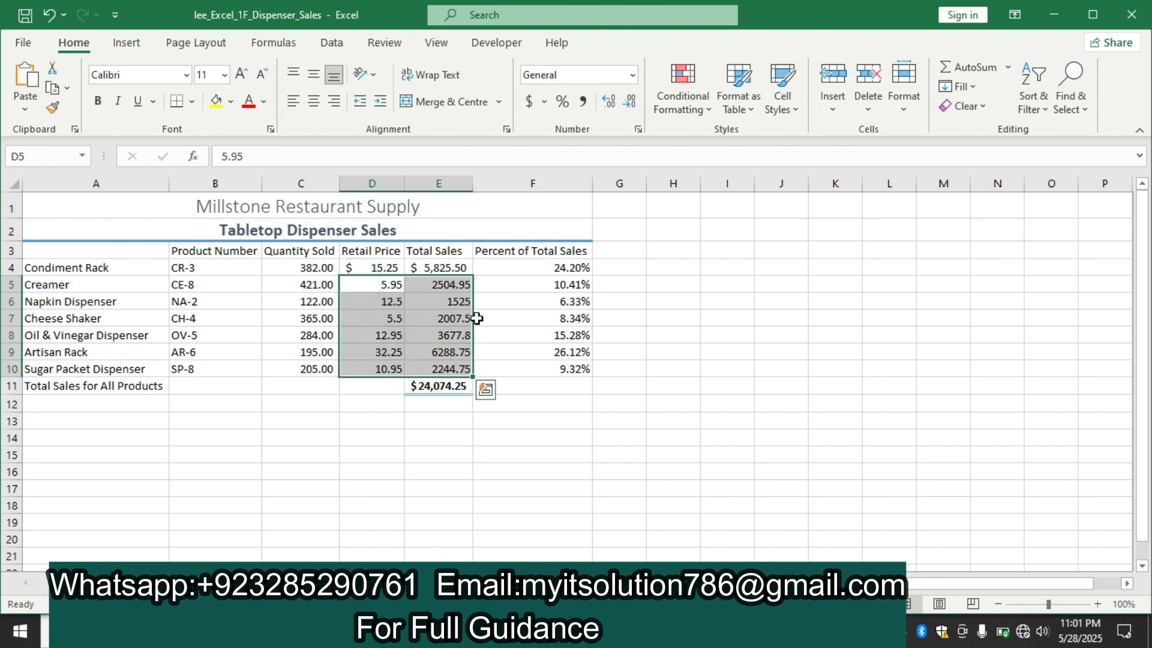
left_click(581, 102)
left_click(799, 302)
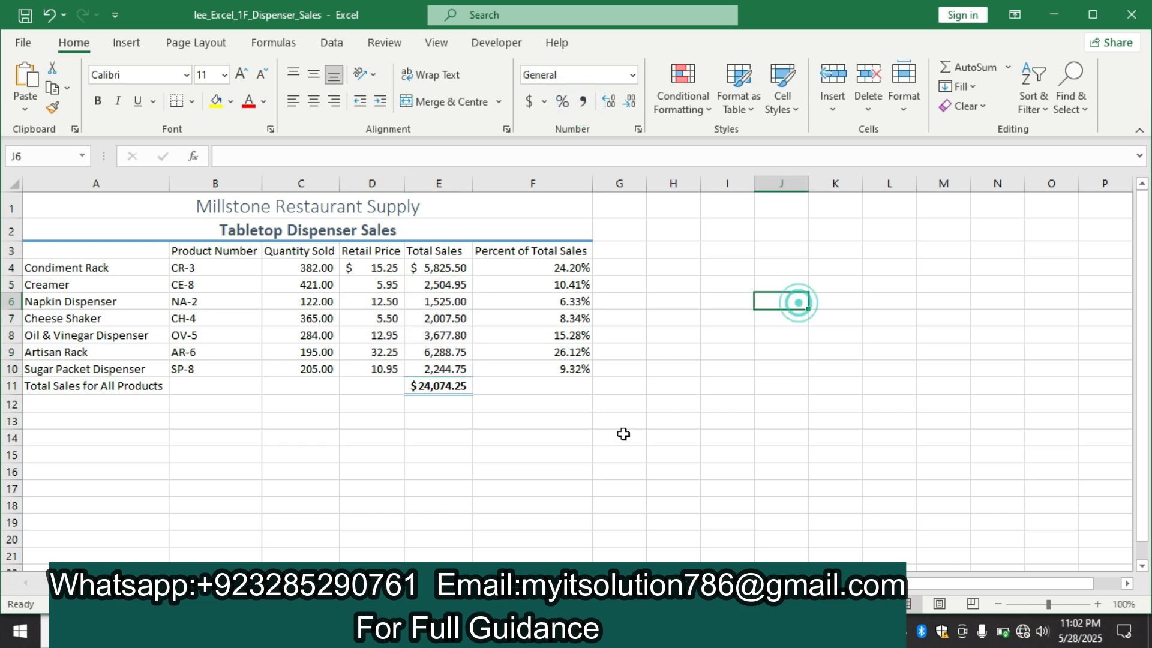
Switch to the Word instructions and highlight the step 10 text about the Artisan Rack and Cheese Shaker changes in yellow
key("alt+Tab")
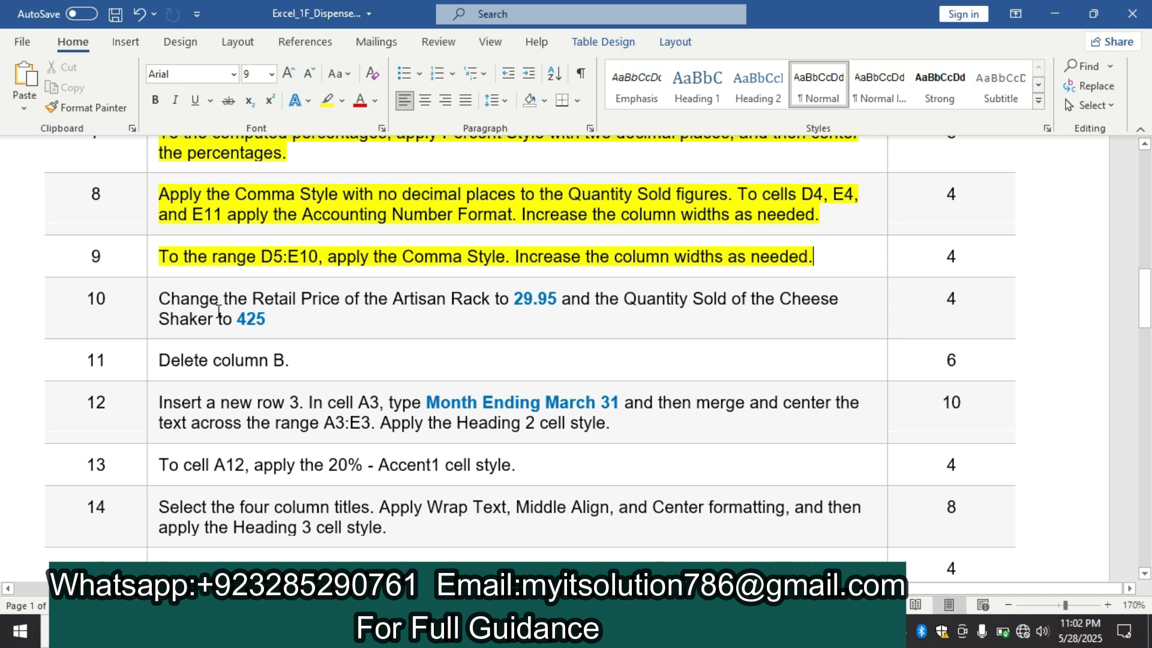
left_click(154, 313)
left_click(222, 283)
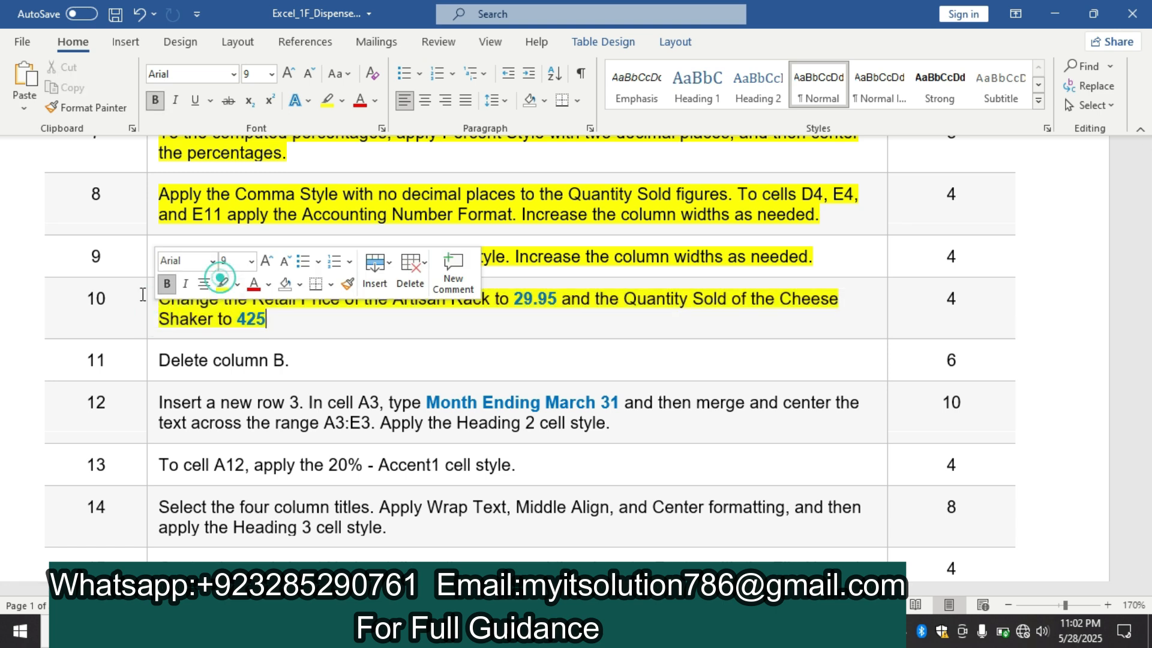
left_click(98, 304)
left_click(97, 306)
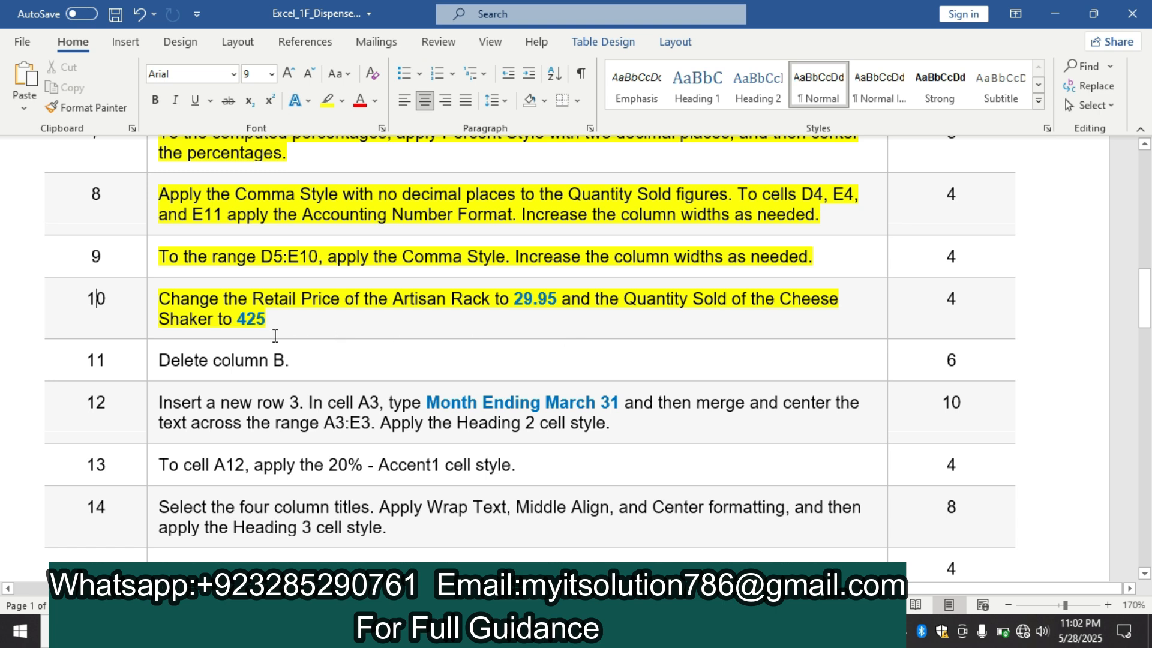
Look up the new Artisan Rack price in step 10 and set its Retail Price in Excel cell D9 to 29.95
double_click(554, 297)
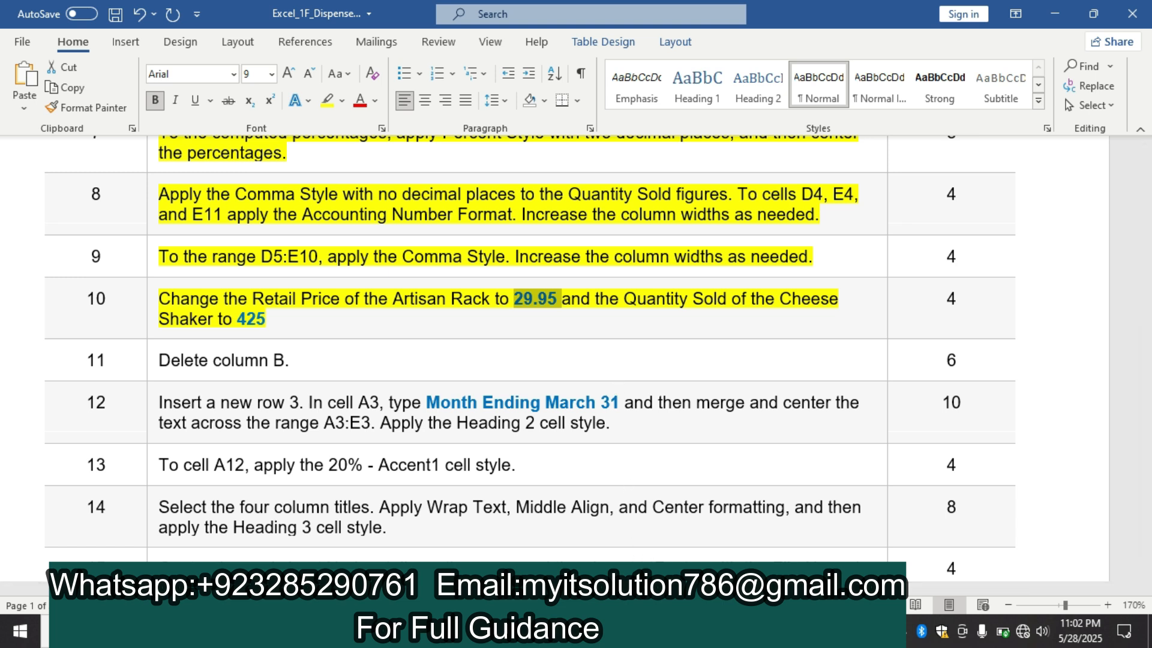
key("alt+Tab")
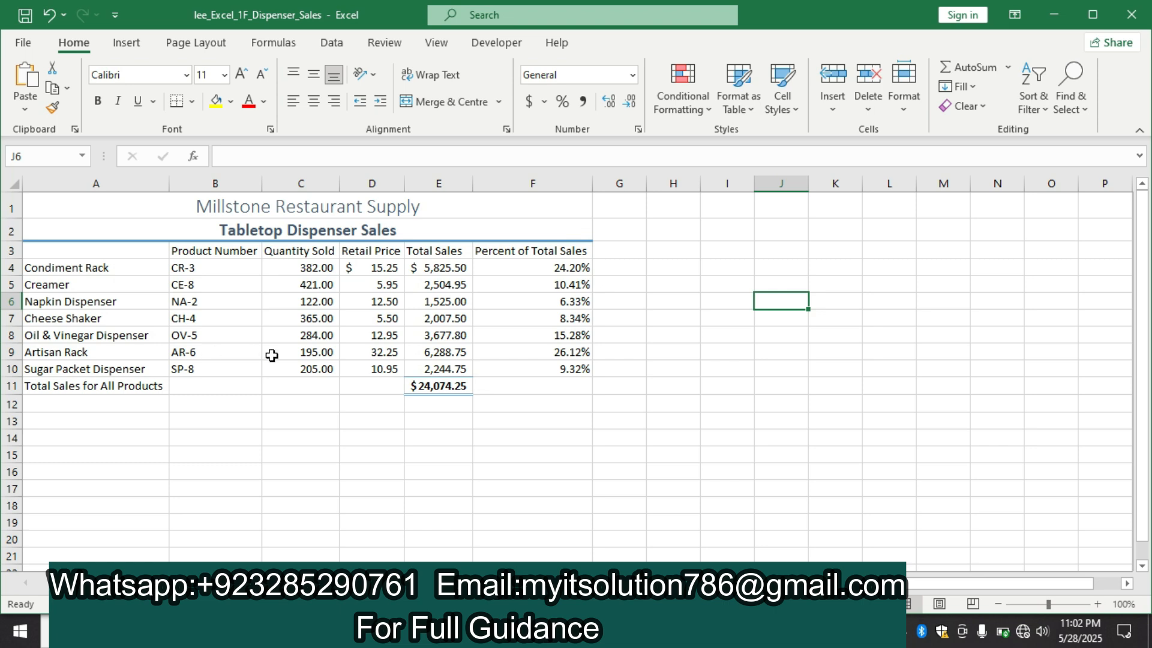
left_click(381, 353)
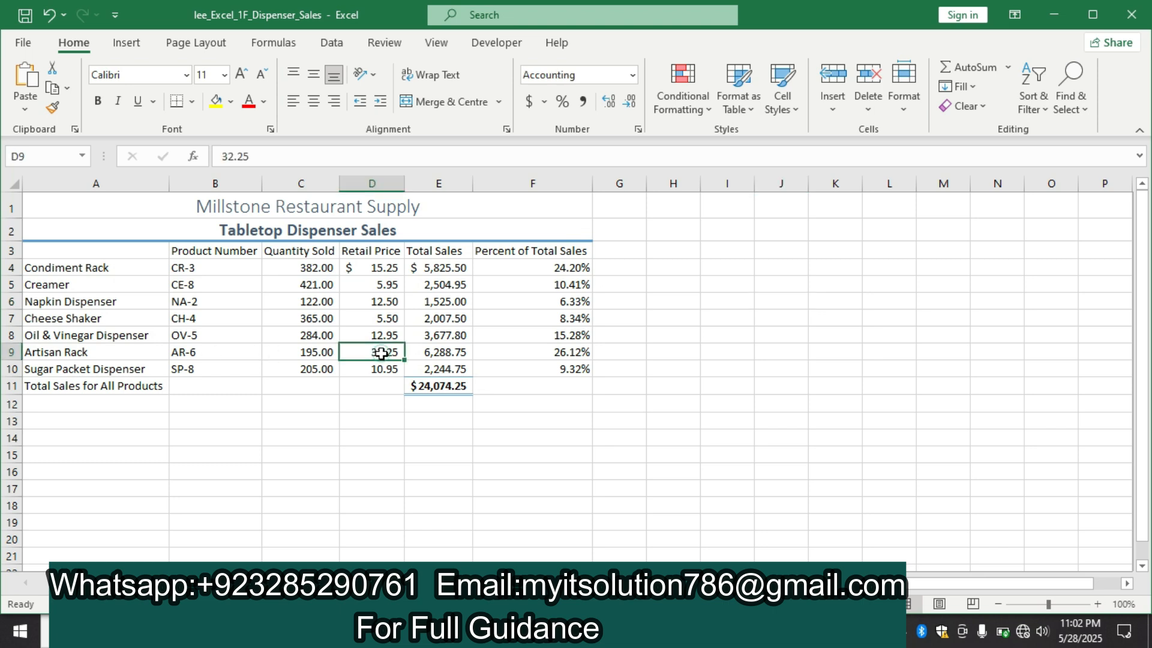
key("BackSpace")
type("29.95")
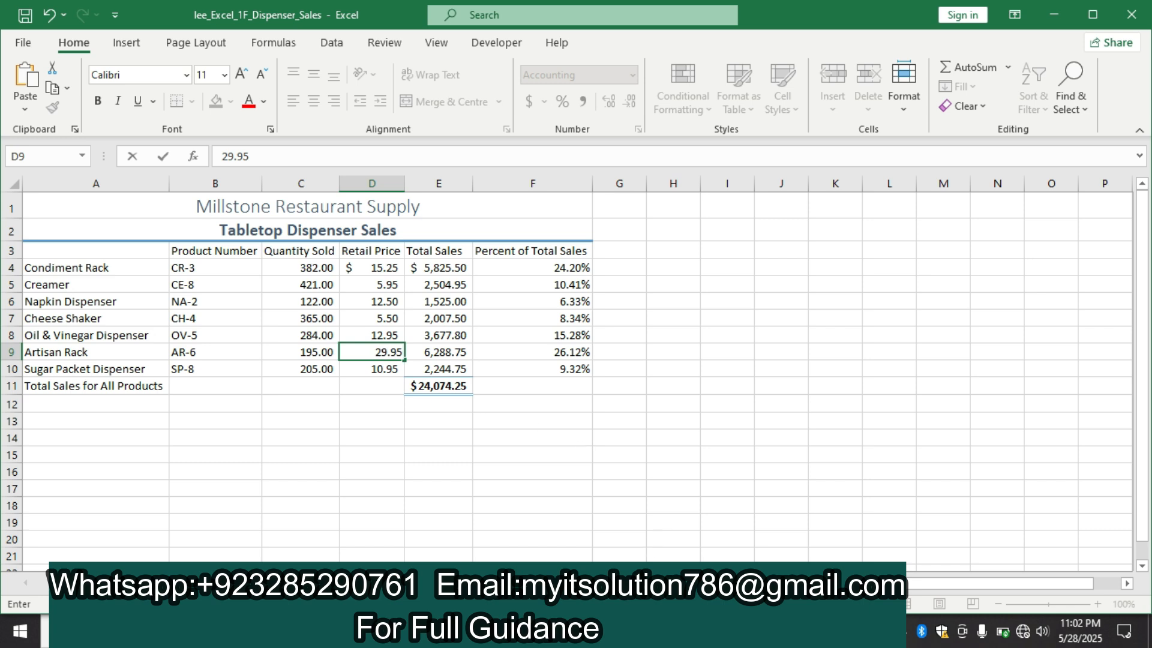
Check the Cheese Shaker quantity in the Word instructions and set its Quantity Sold in Excel cell C7 to 425
key("alt+Tab")
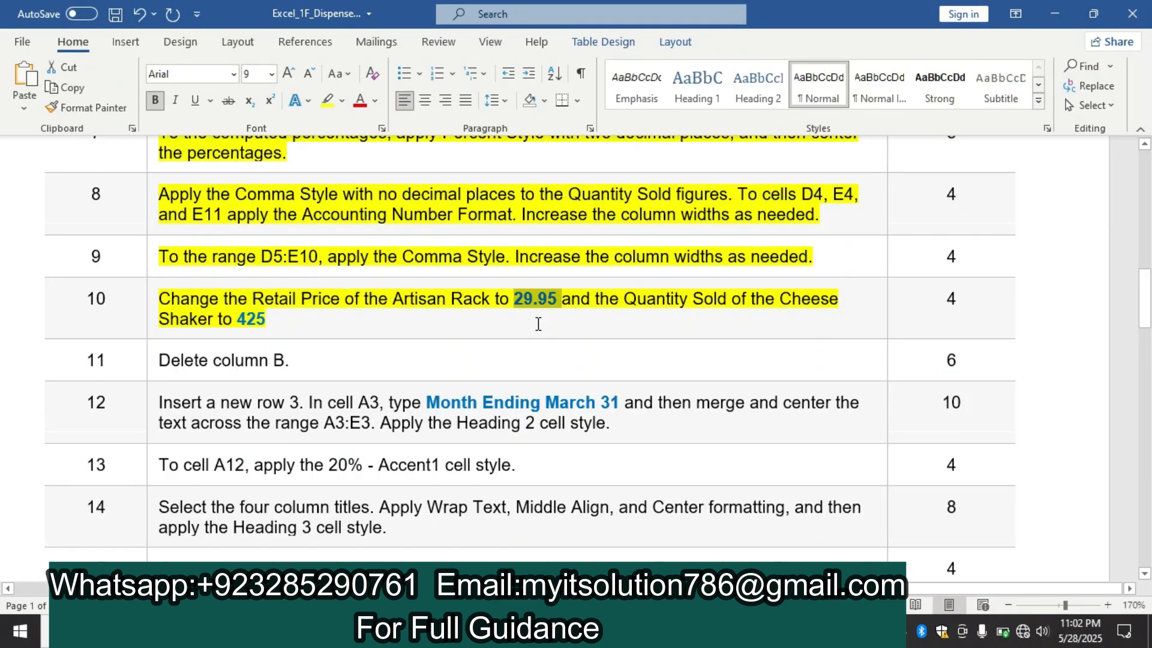
left_click_drag(268, 319, 234, 321)
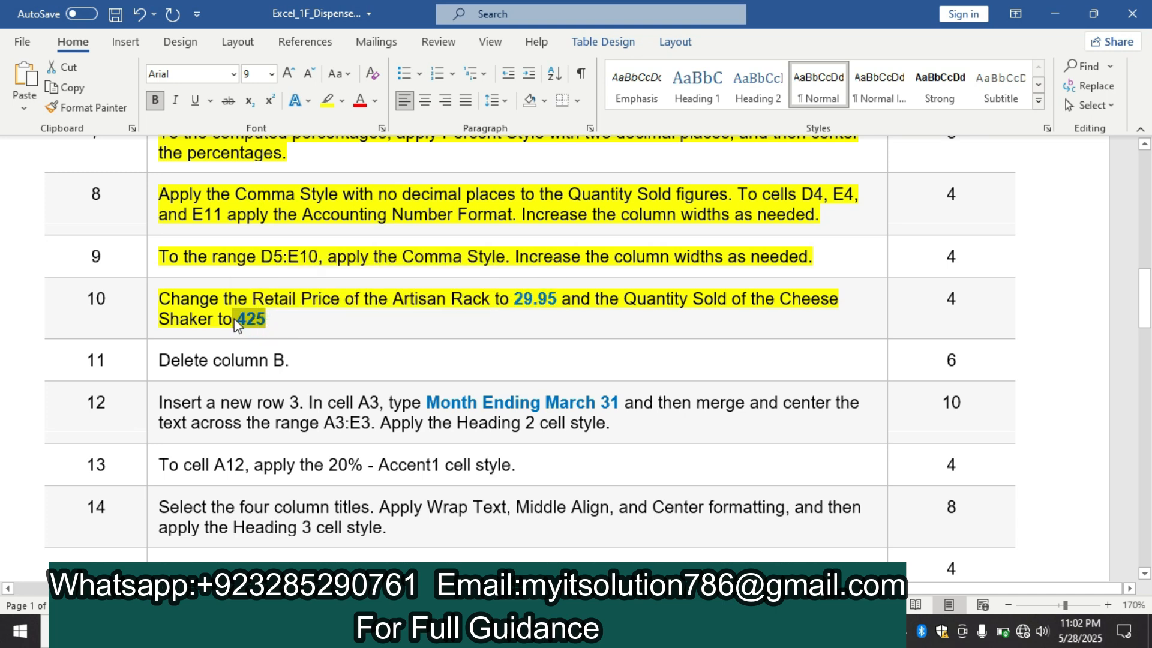
key("alt+Tab")
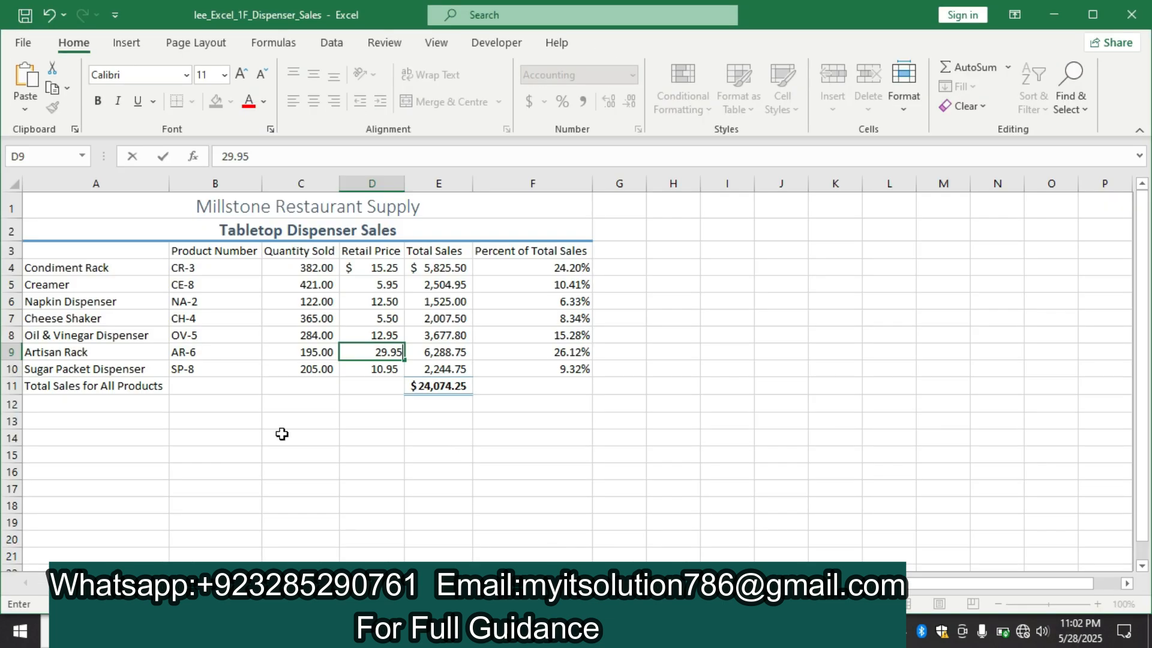
left_click(322, 317)
key("BackSpace")
type("425")
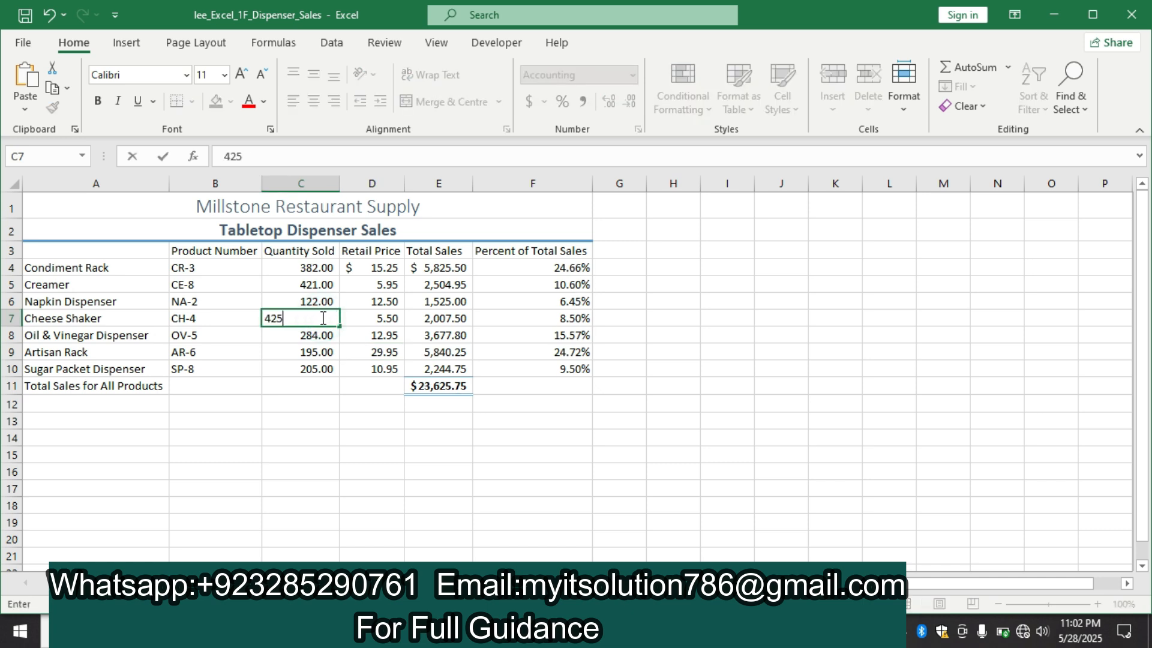
left_click(280, 407)
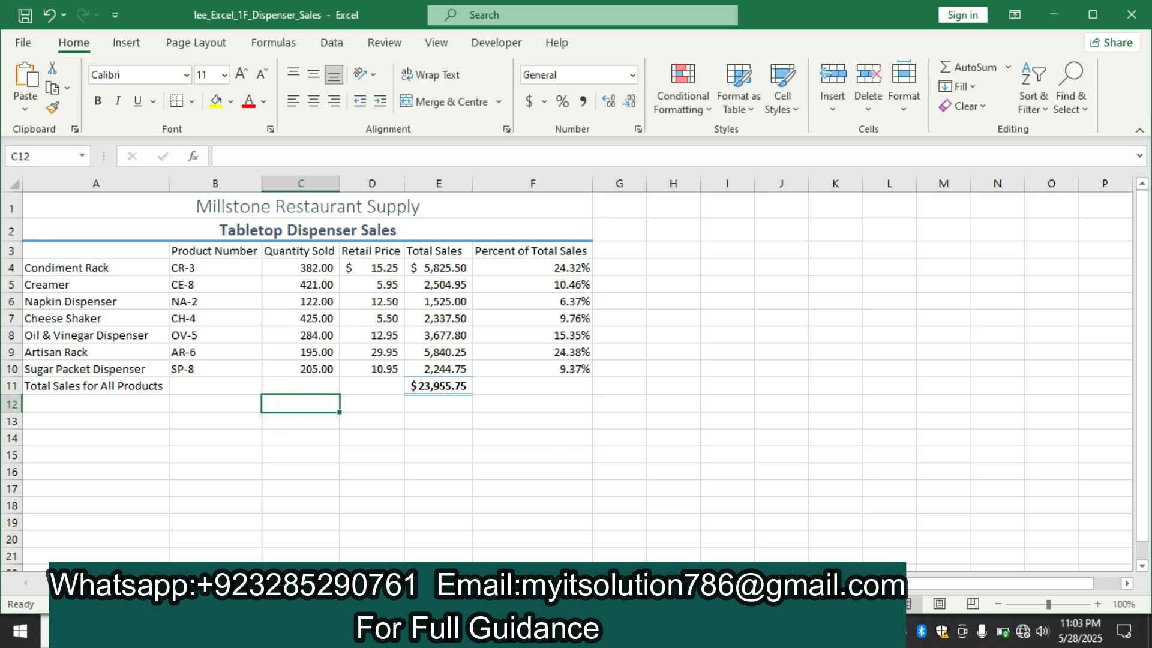
Switch to the Word instructions and highlight the step 11 text about deleting column B in yellow
key("alt+Tab")
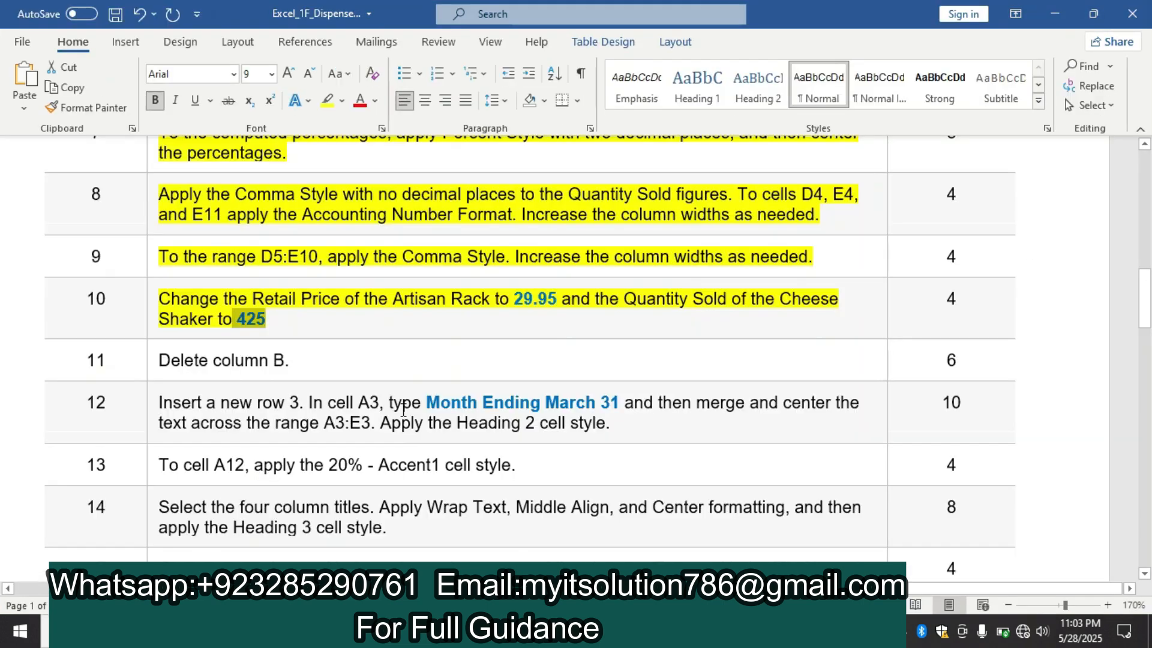
left_click(151, 361)
left_click(223, 330)
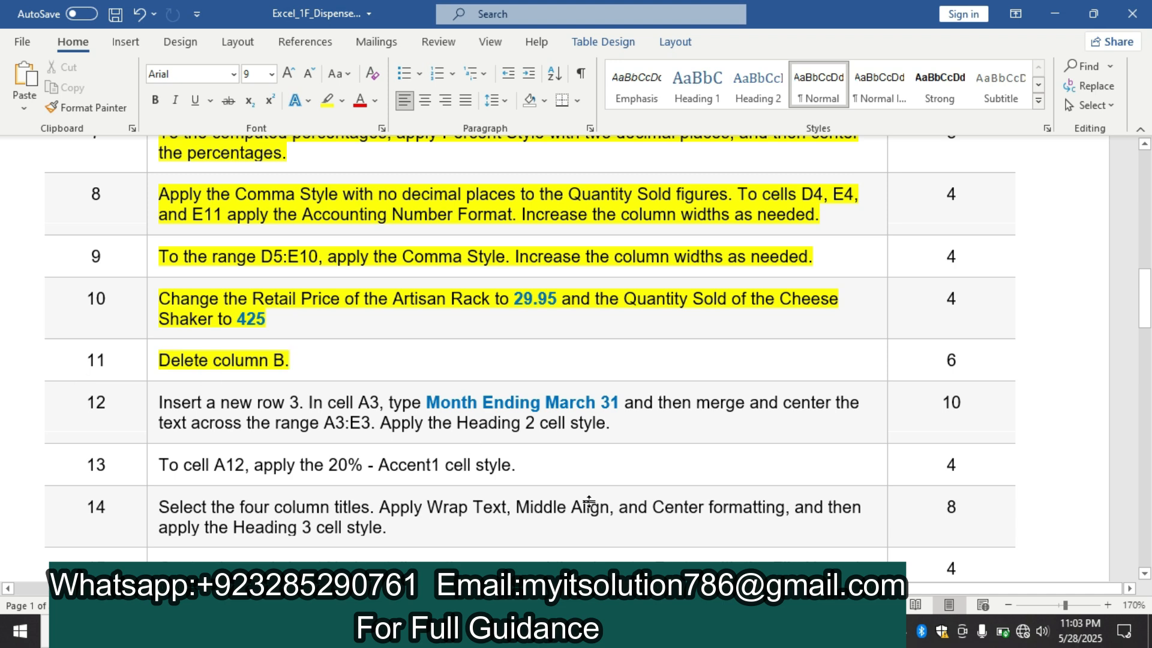
Switch to Excel and delete the Product Number column, column B
left_click(453, 631)
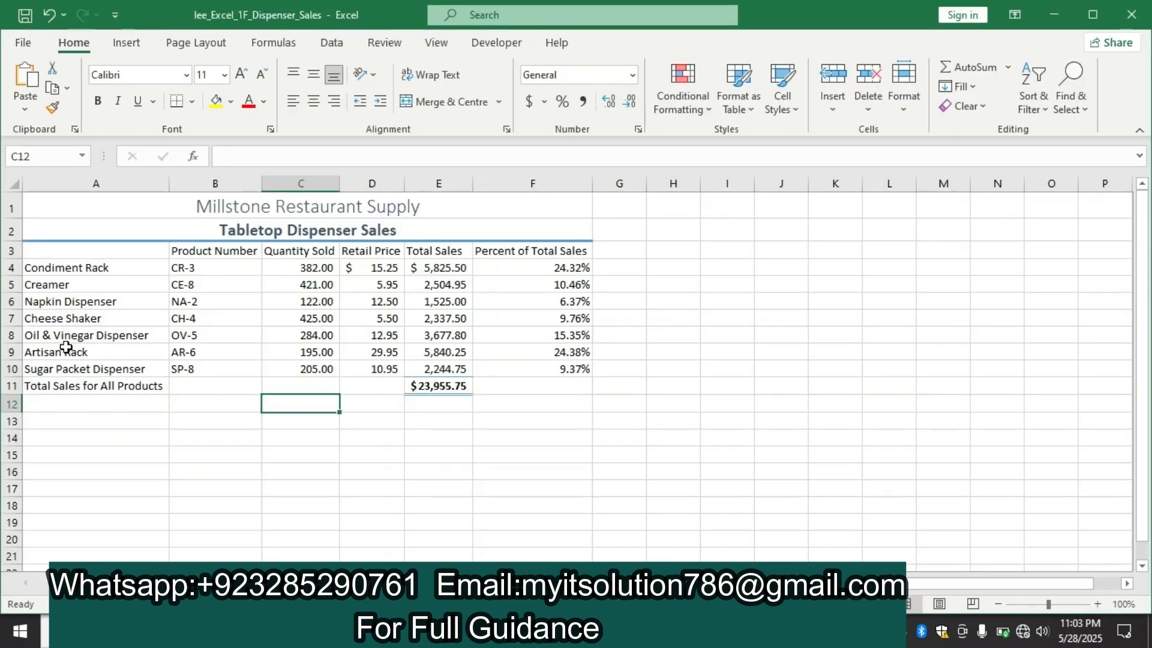
left_click(212, 181)
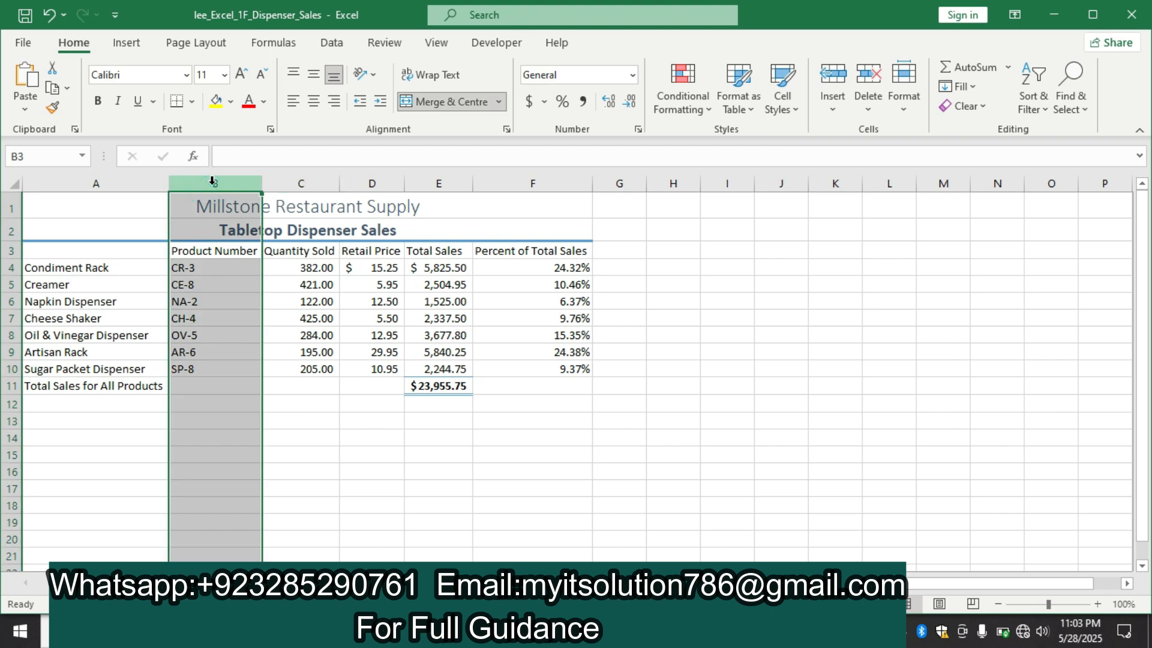
right_click(213, 183)
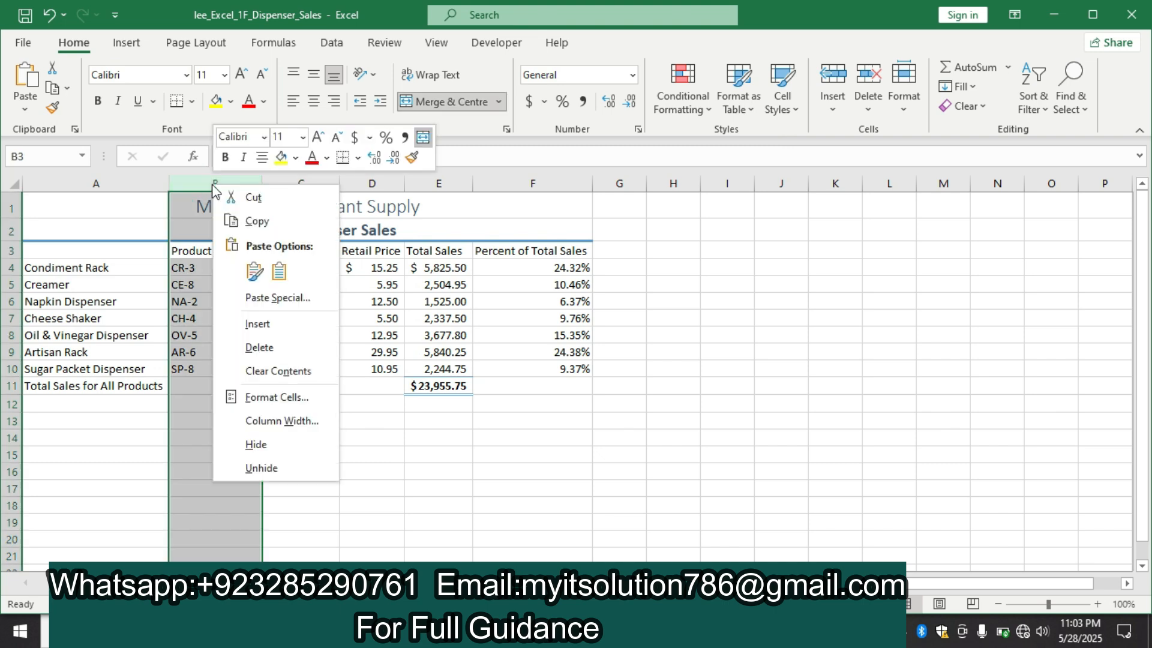
left_click(298, 350)
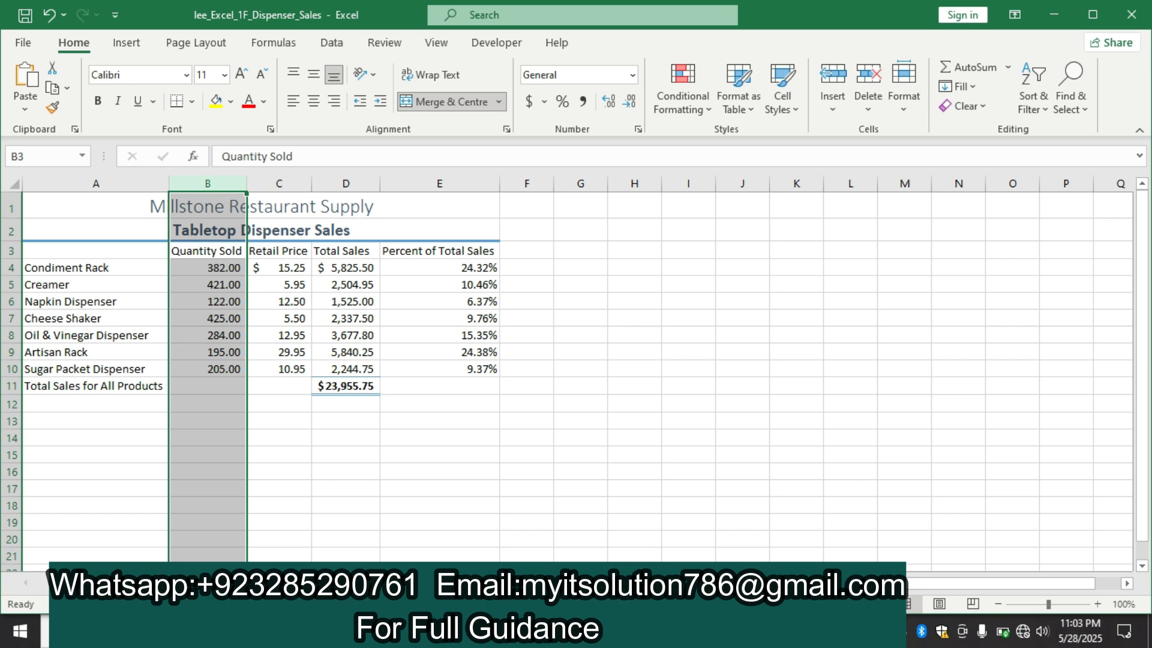
Switch to the Word instructions and highlight the step 12 text about inserting a new row 3 in yellow
key("alt+Tab")
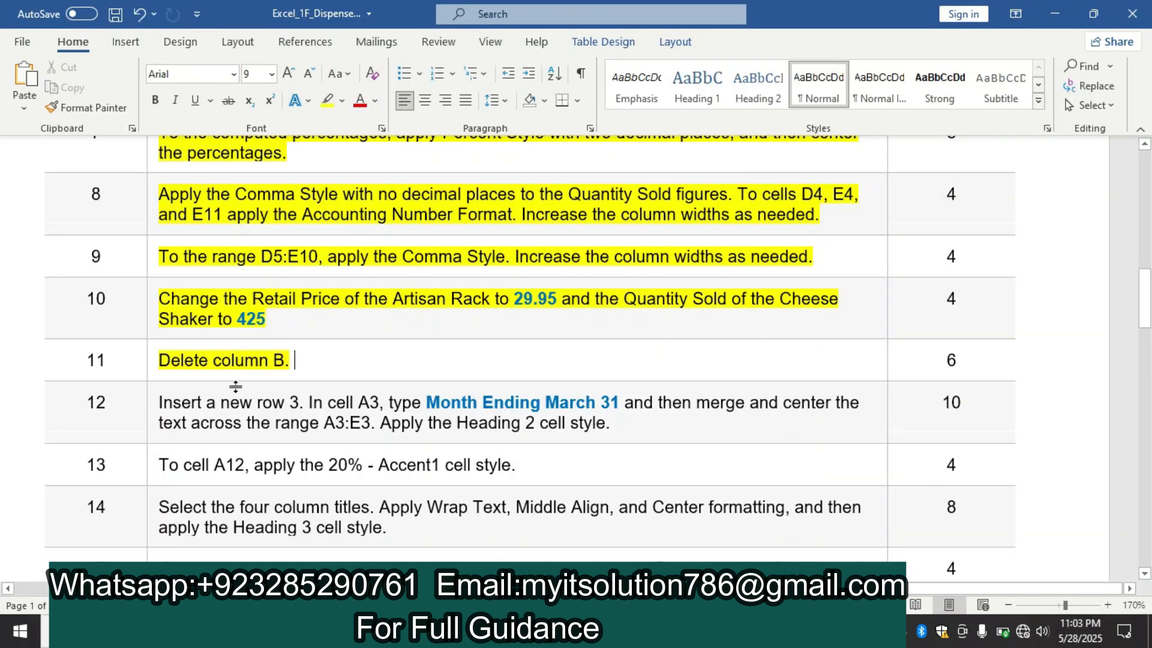
left_click(154, 402)
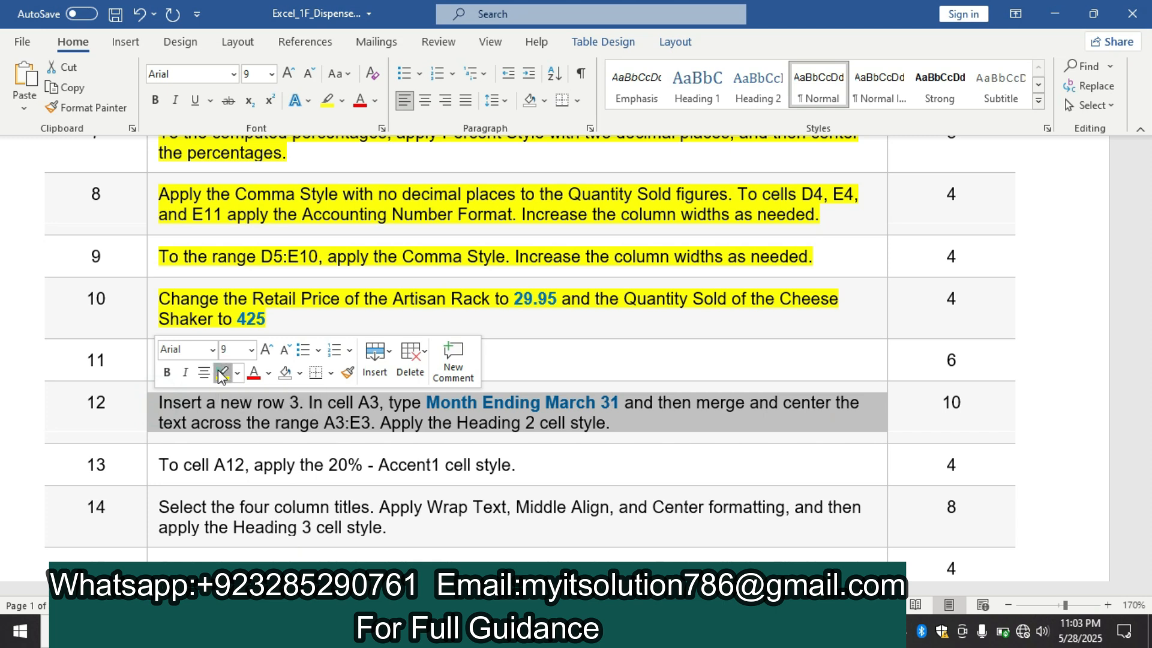
left_click(222, 373)
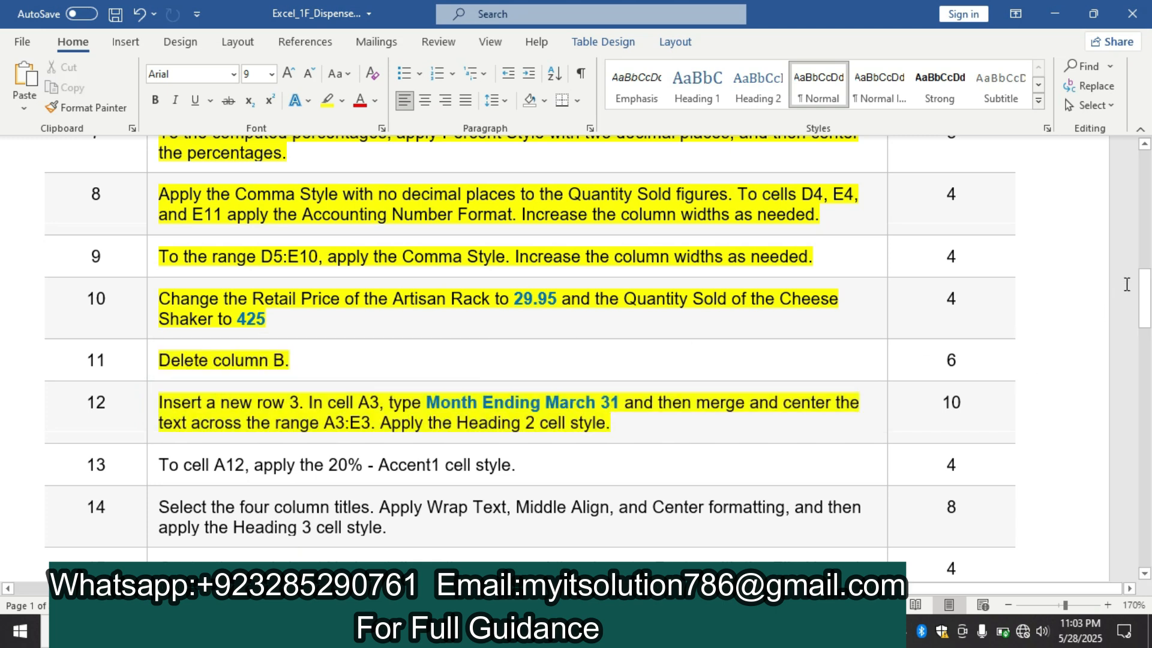
left_click_drag(1144, 287, 1145, 302)
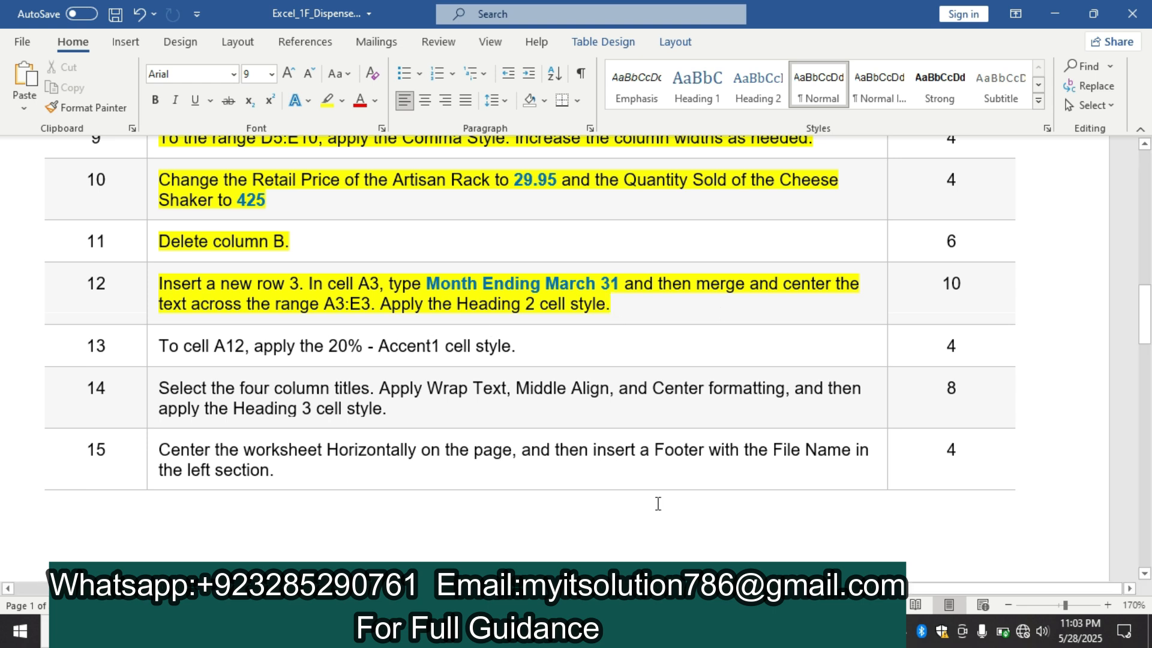
Switch to Excel and insert a new row 3 above the column titles
left_click(384, 631)
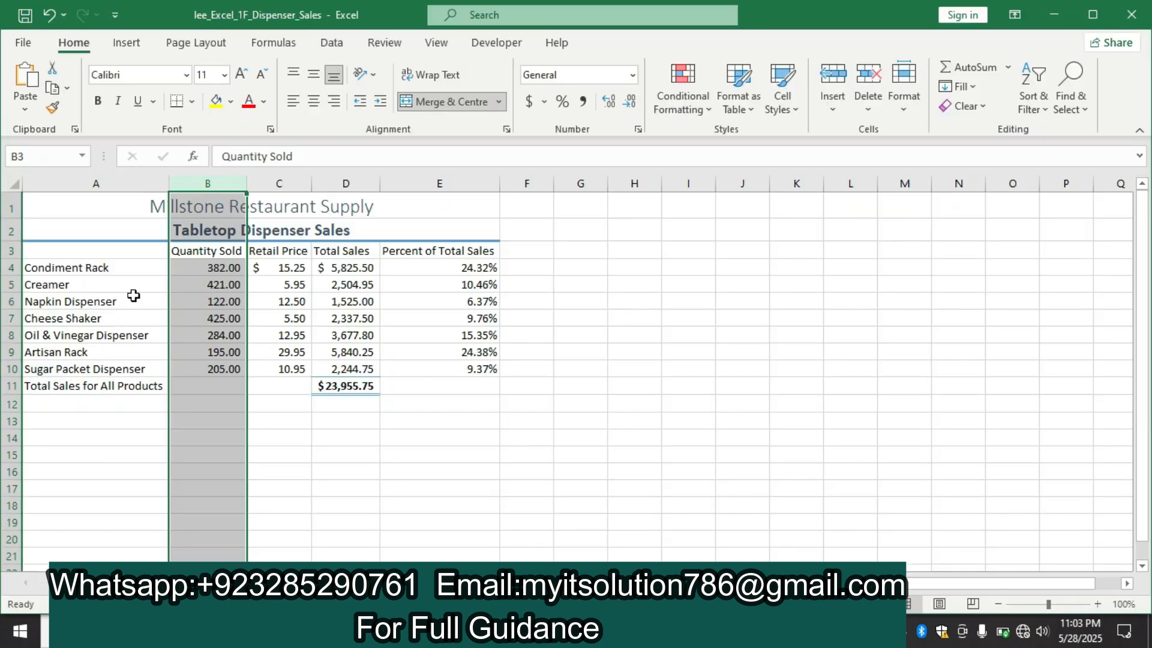
left_click(10, 251)
right_click(11, 252)
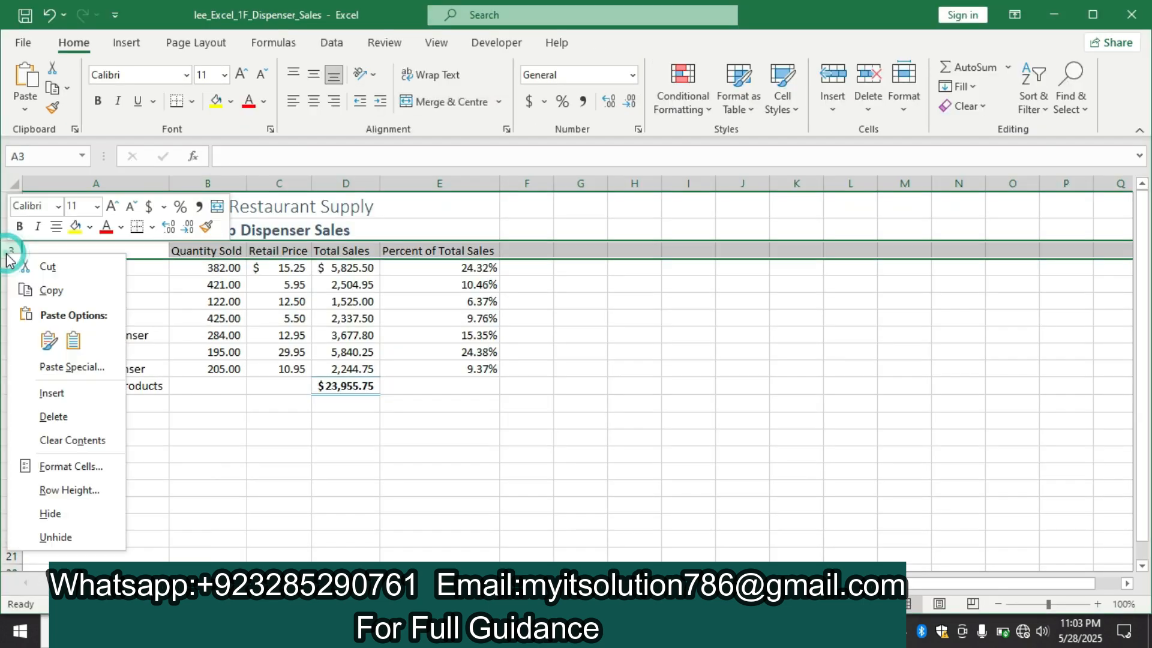
left_click(51, 393)
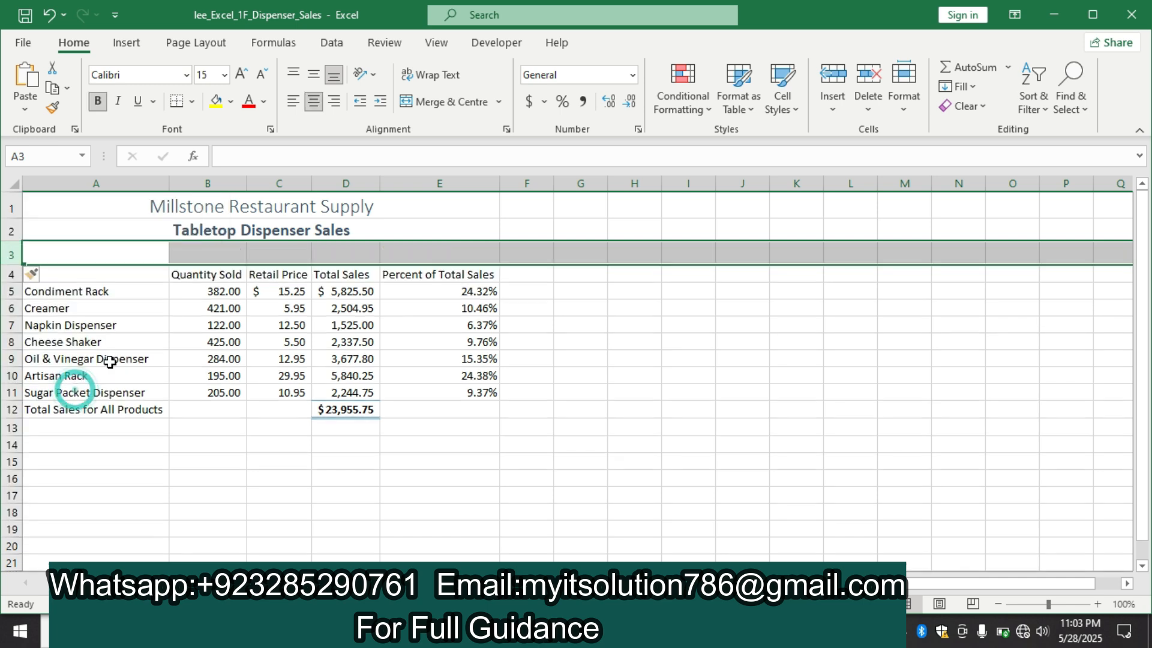
Copy the text Month Ending March 31 from step 12 in Word and paste it into cell A3 in Excel
key("alt+Tab")
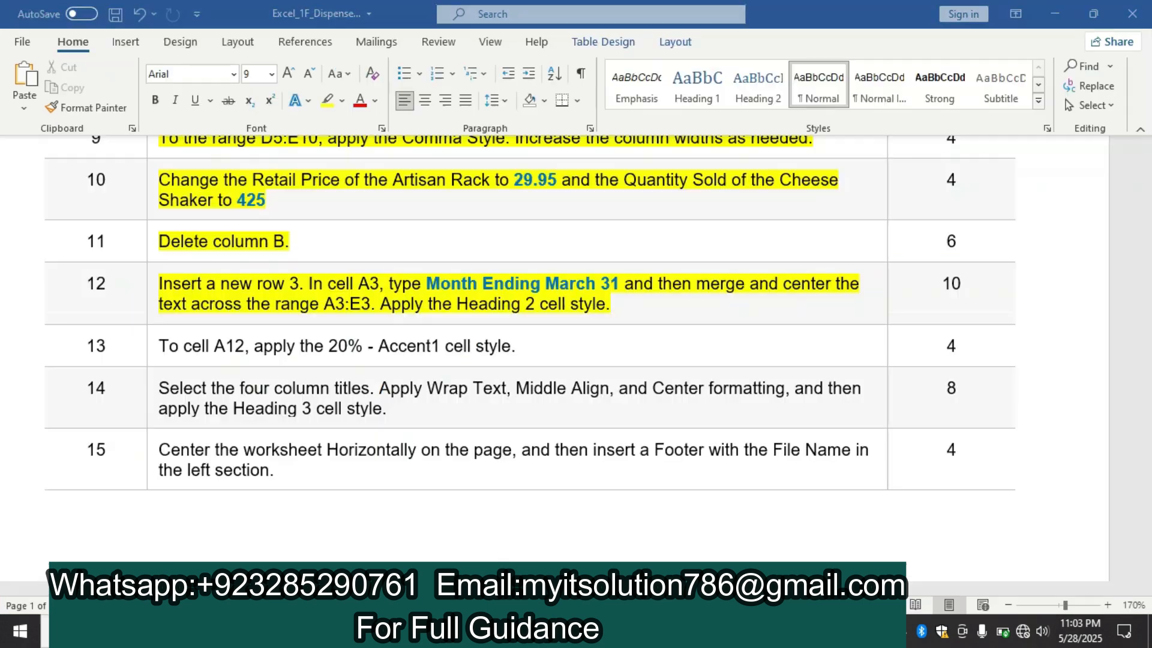
left_click_drag(618, 283, 459, 289)
key("ctrl+c")
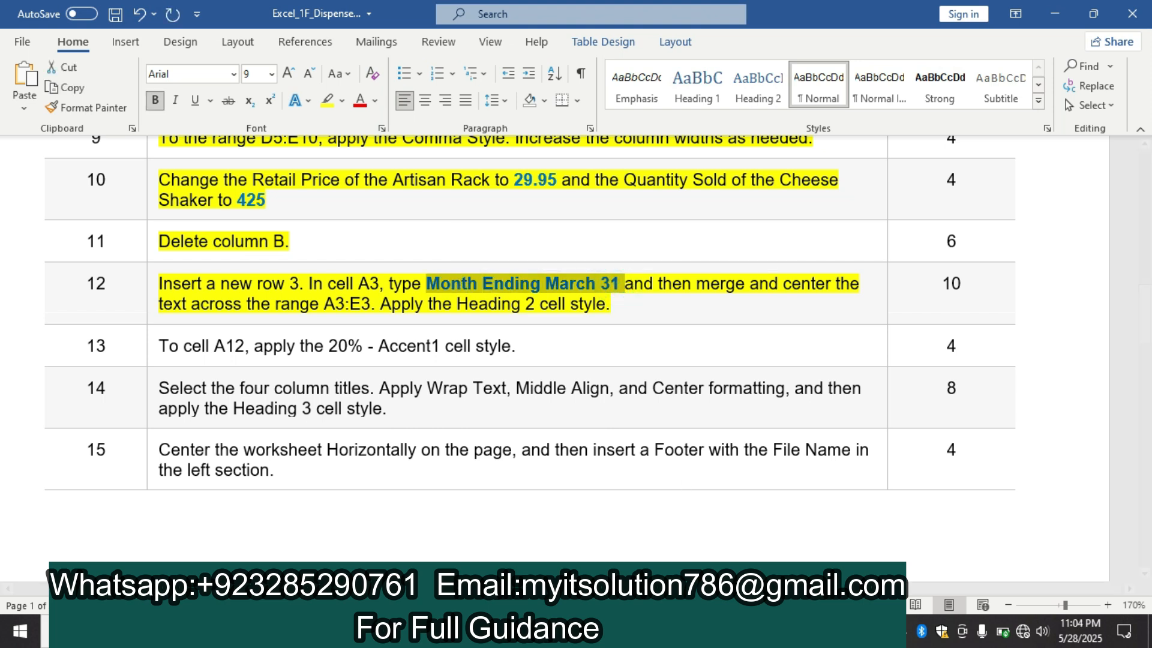
key("alt+Tab")
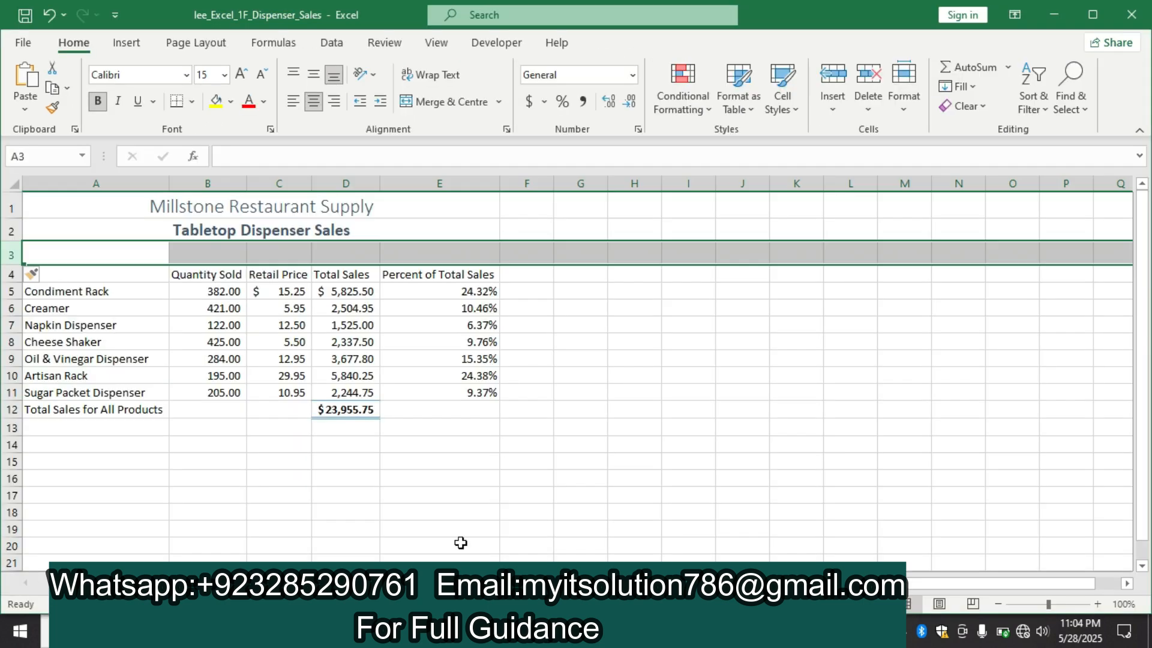
left_click(83, 252)
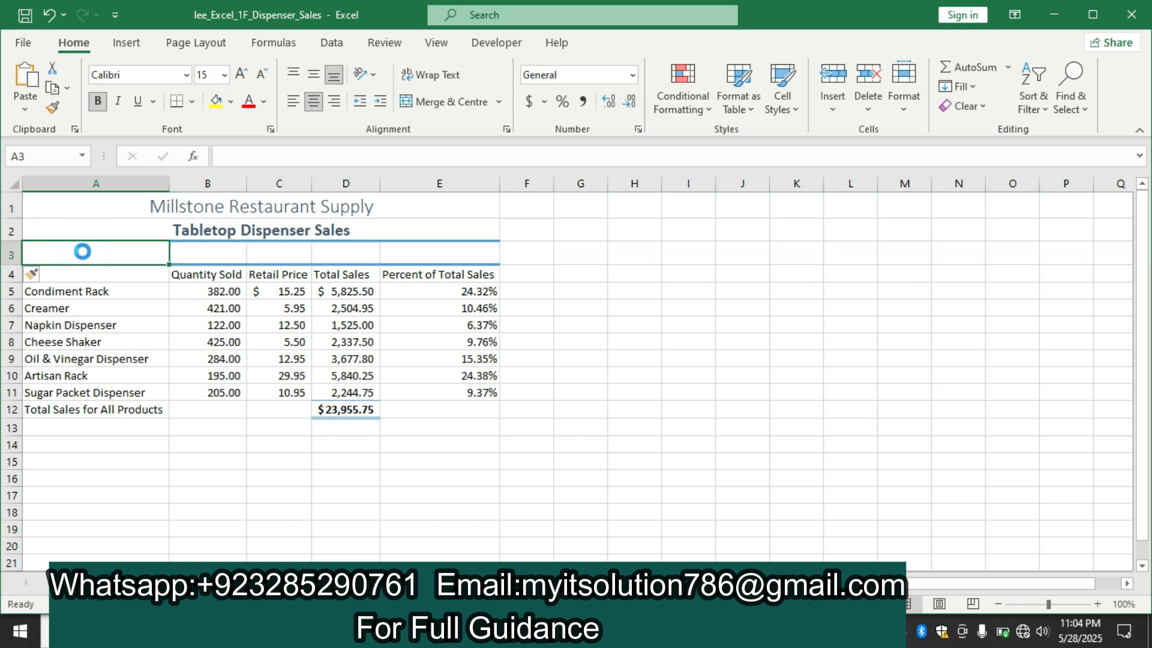
key("ctrl+v")
Recheck step 12 in Word, and merge and center the Month Ending March 31 text across A3:E3 in Excel
left_click_drag(82, 252, 439, 255)
key("alt+Tab")
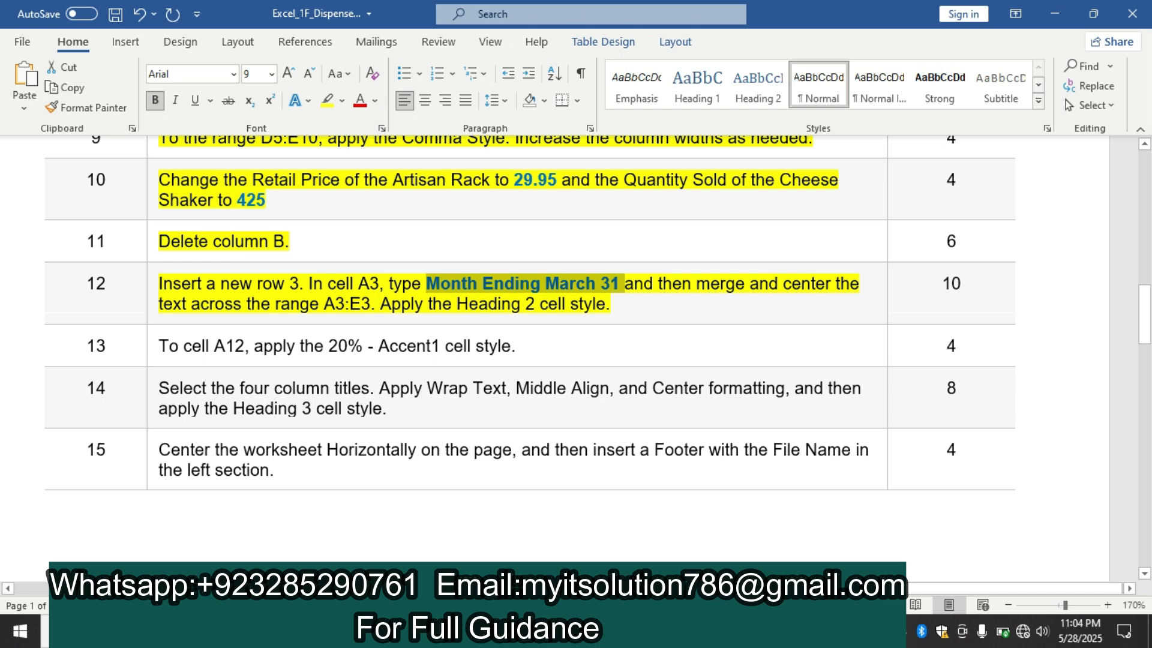
key("alt+Tab")
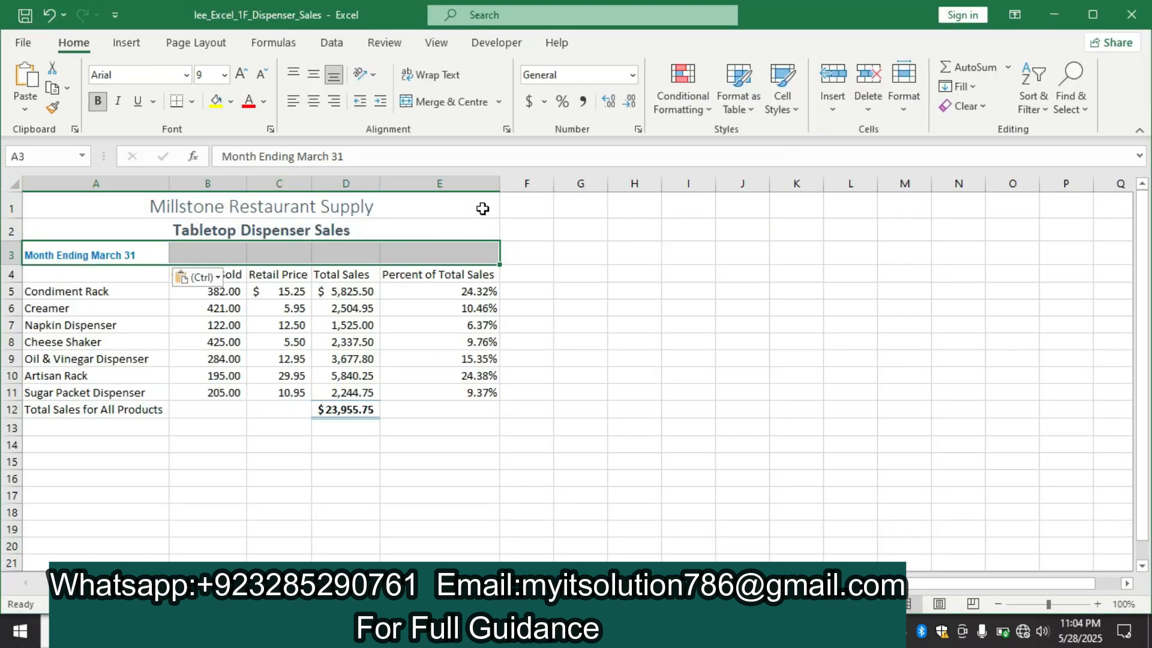
left_click(470, 102)
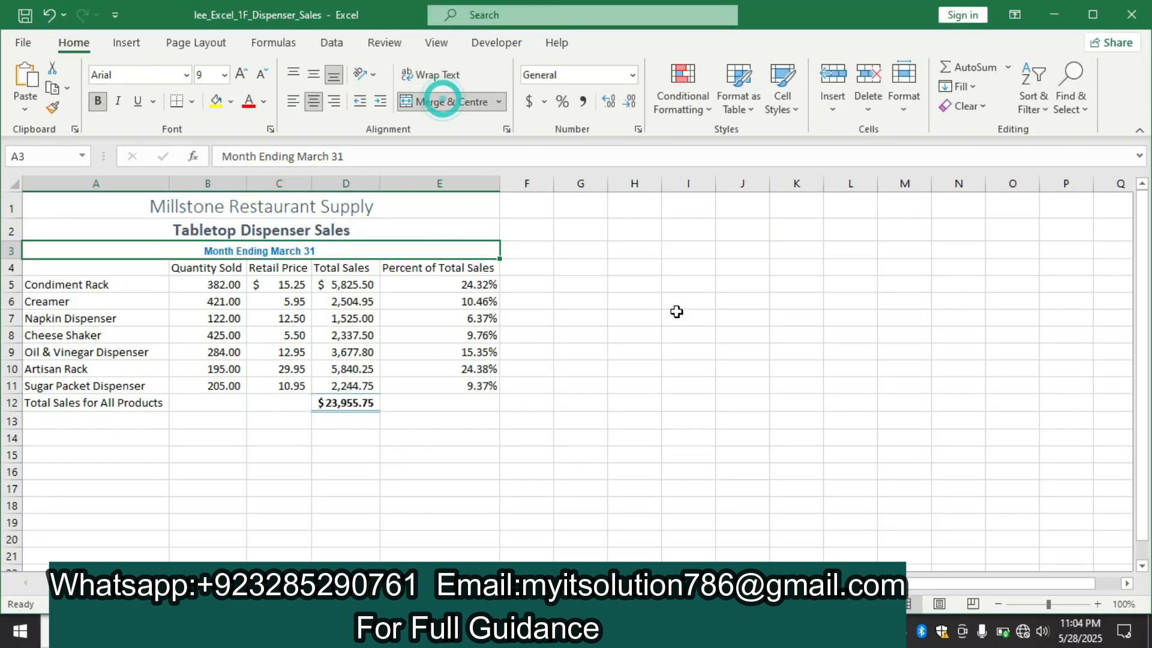
Recheck step 12 in the Word instructions, and apply the Heading 2 cell style to the merged cell A3 in Excel
key("alt+Tab")
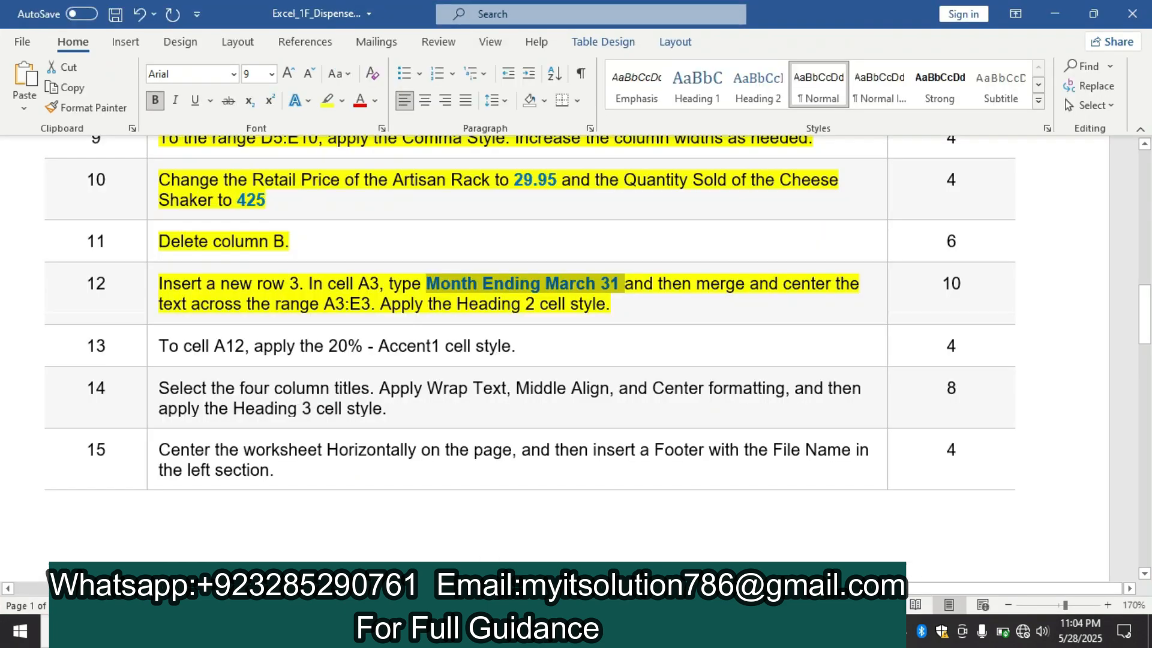
key("alt+Tab")
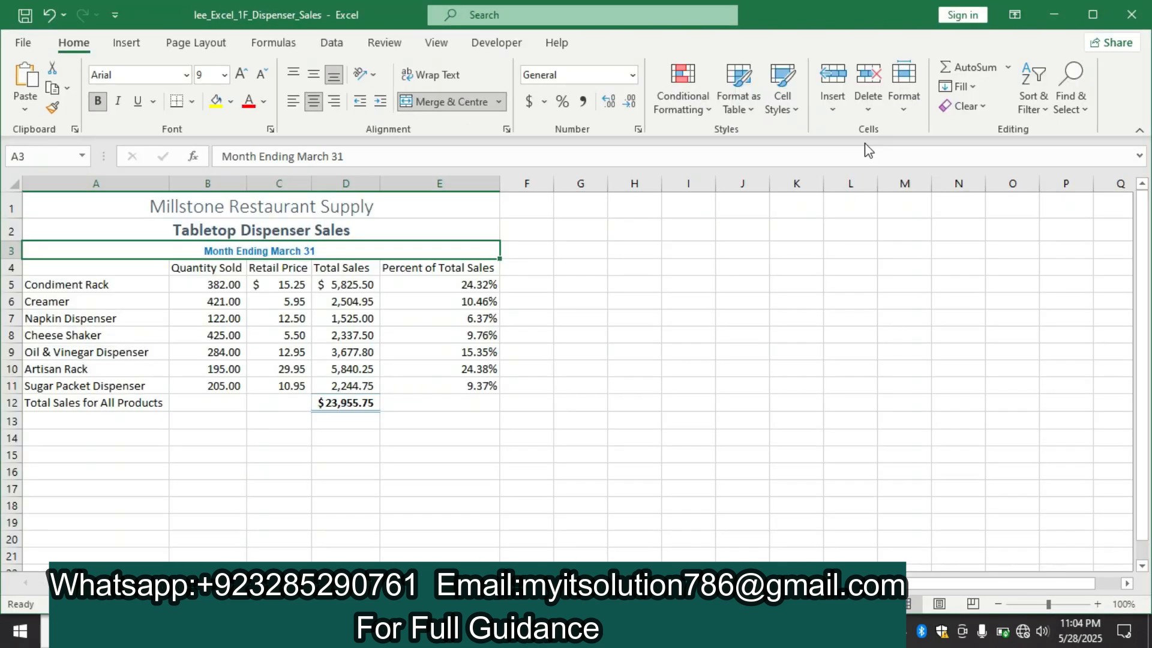
left_click(791, 94)
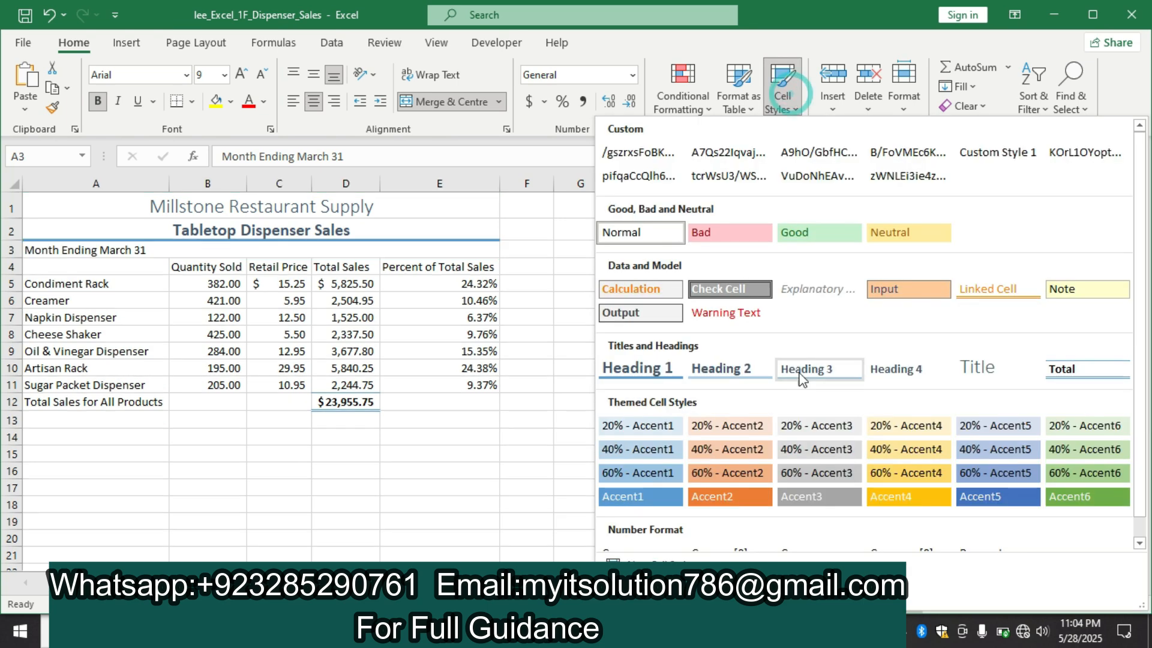
left_click(736, 369)
left_click(650, 336)
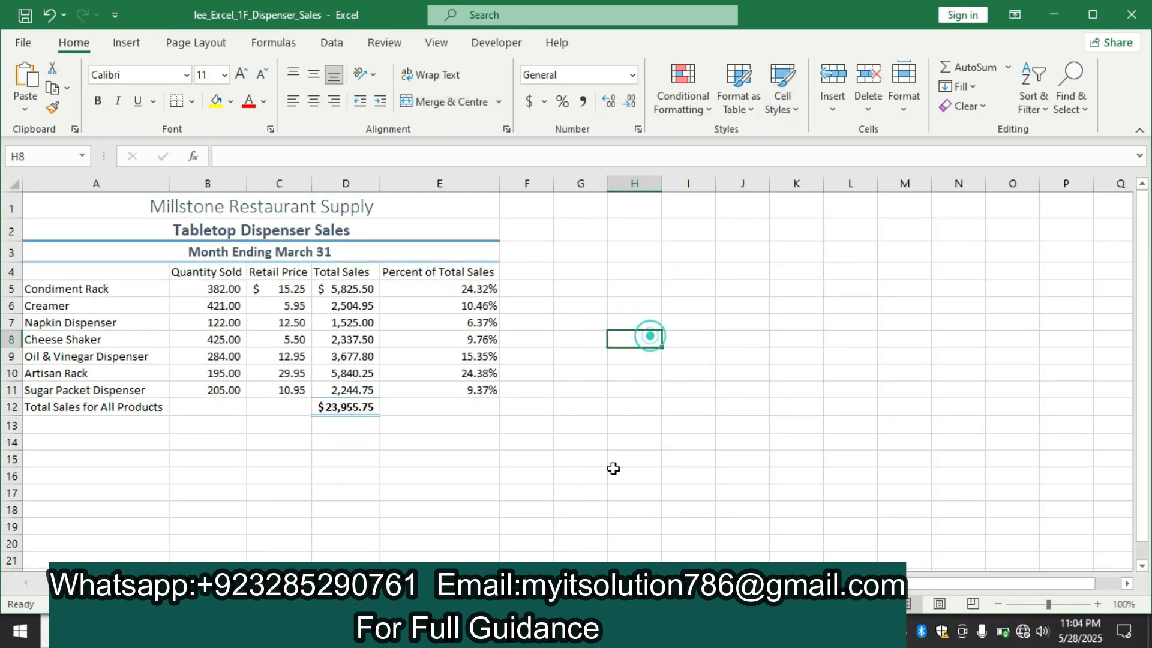
Switch to the Word instructions and highlight the step 13 text about cell A12 in yellow
key("alt+Tab")
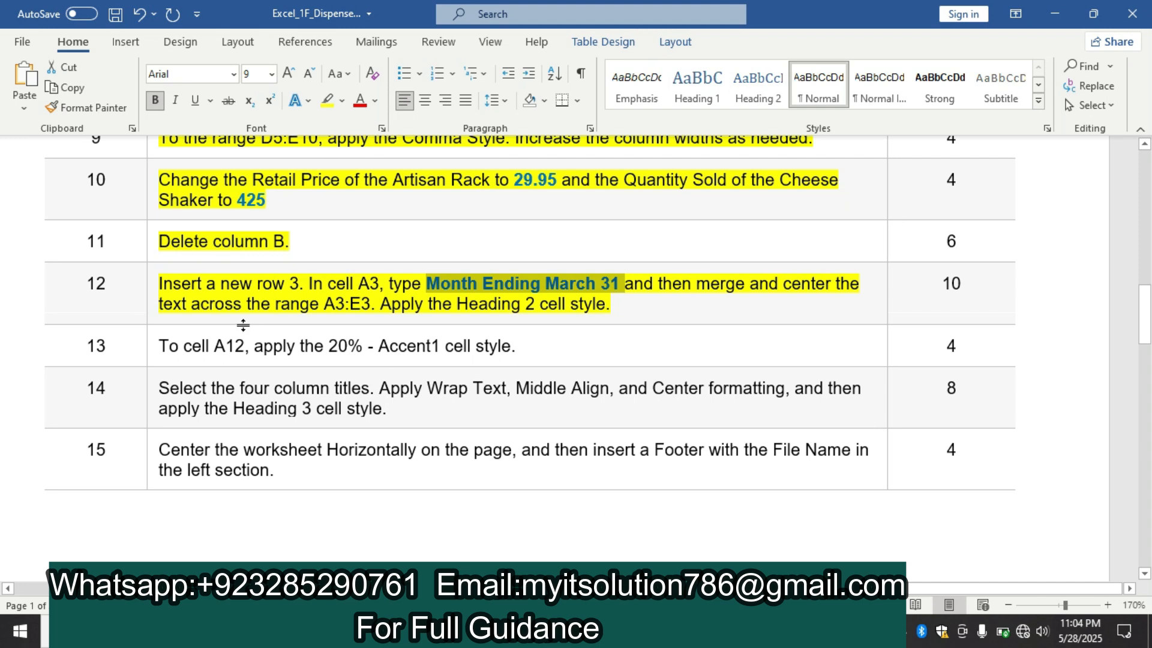
left_click(146, 345)
left_click(220, 313)
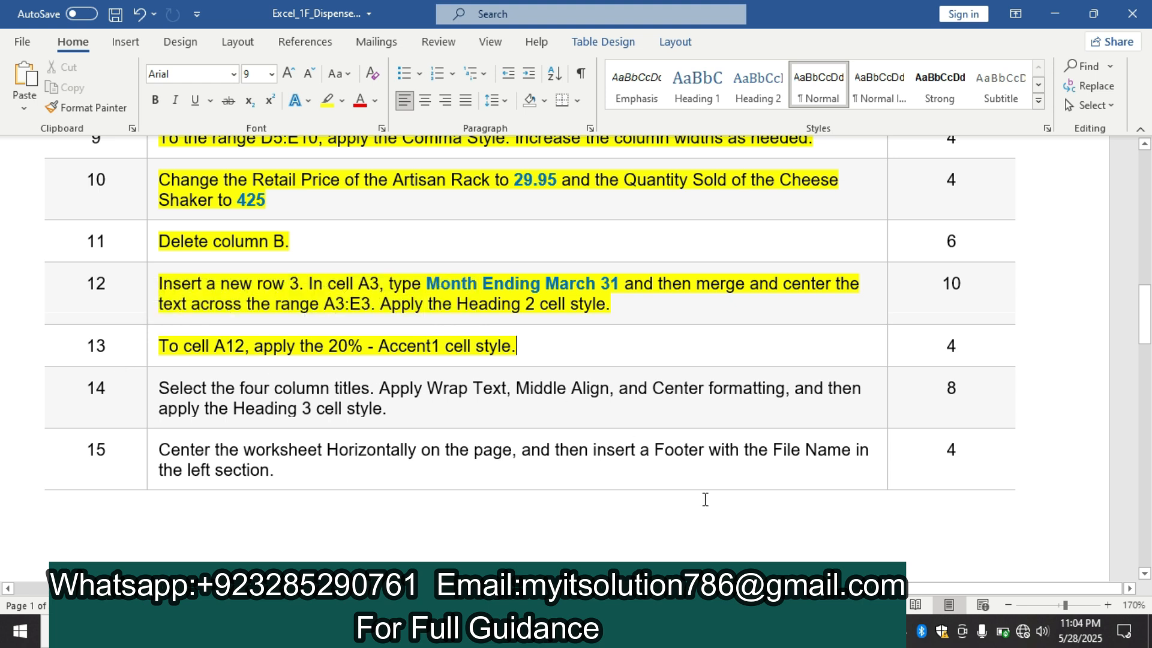
Switch to Excel and apply the 20% - Accent1 cell style to cell A12, rechecking step 13 in Word
left_click(680, 631)
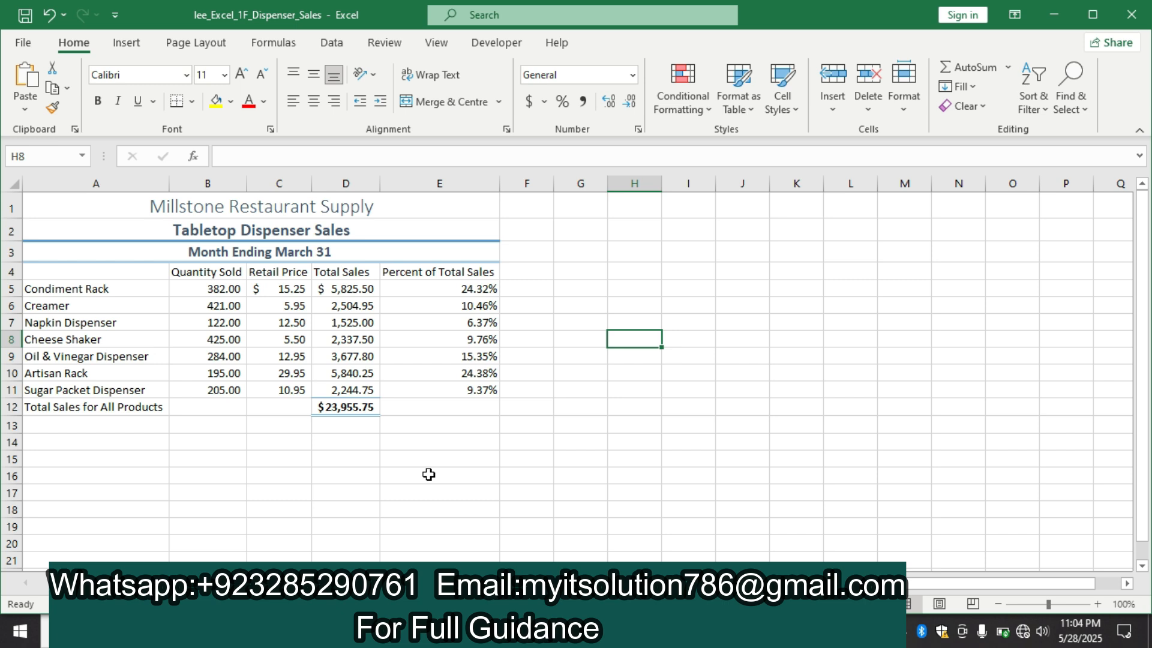
left_click(70, 409)
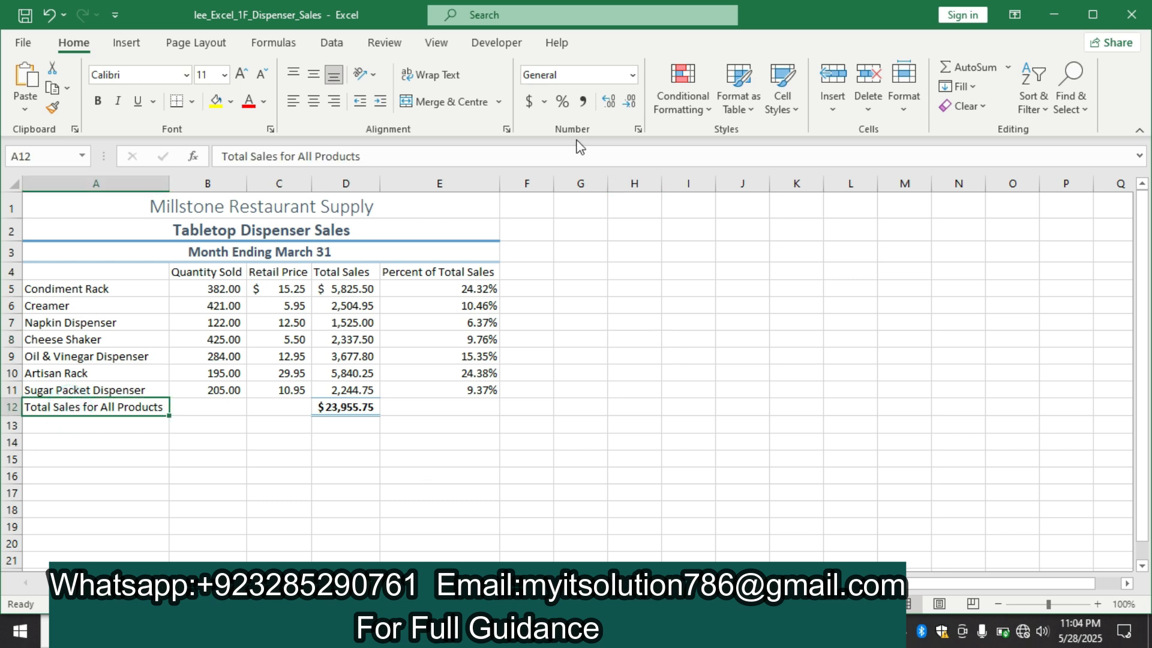
left_click(780, 99)
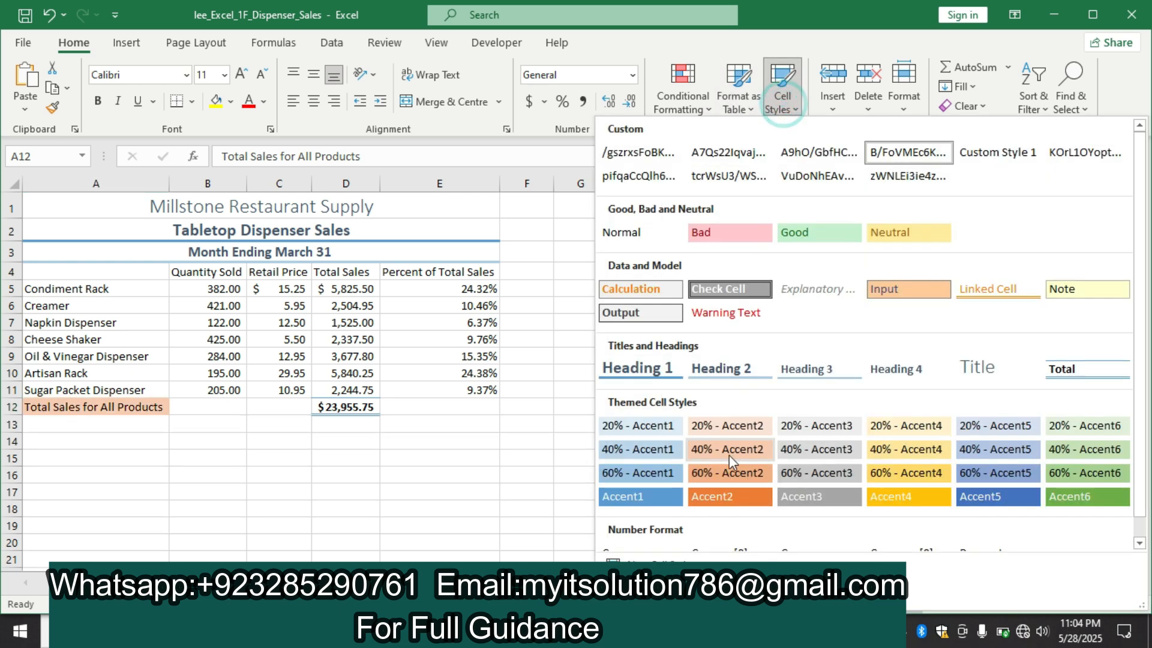
key("alt+Tab")
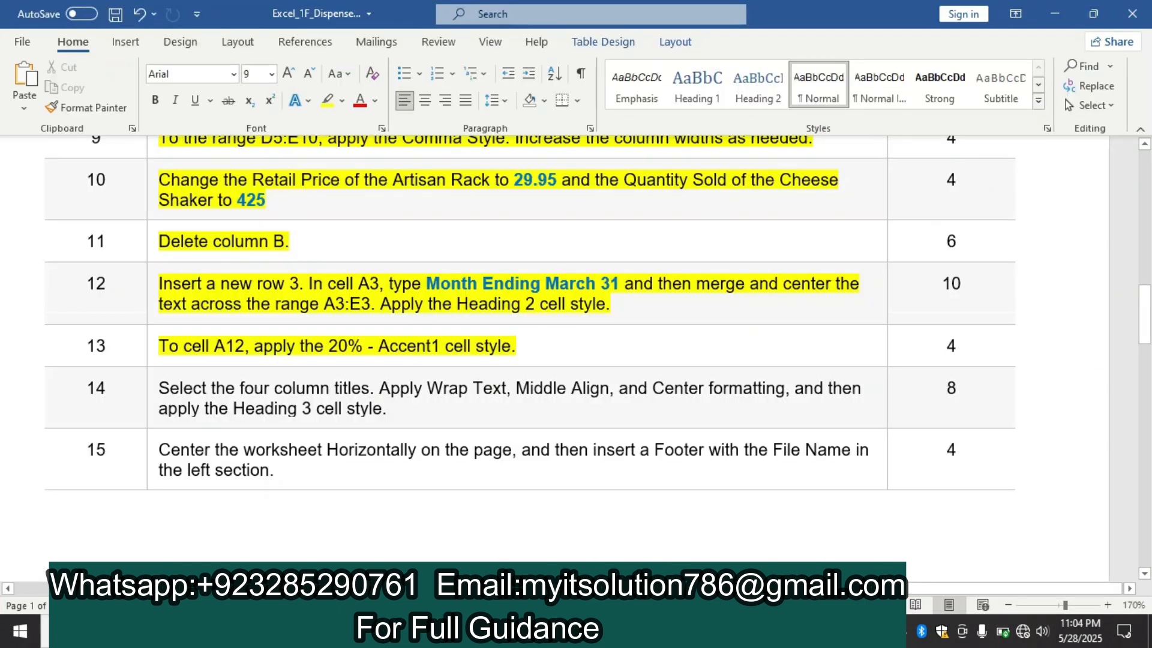
key("alt+Tab")
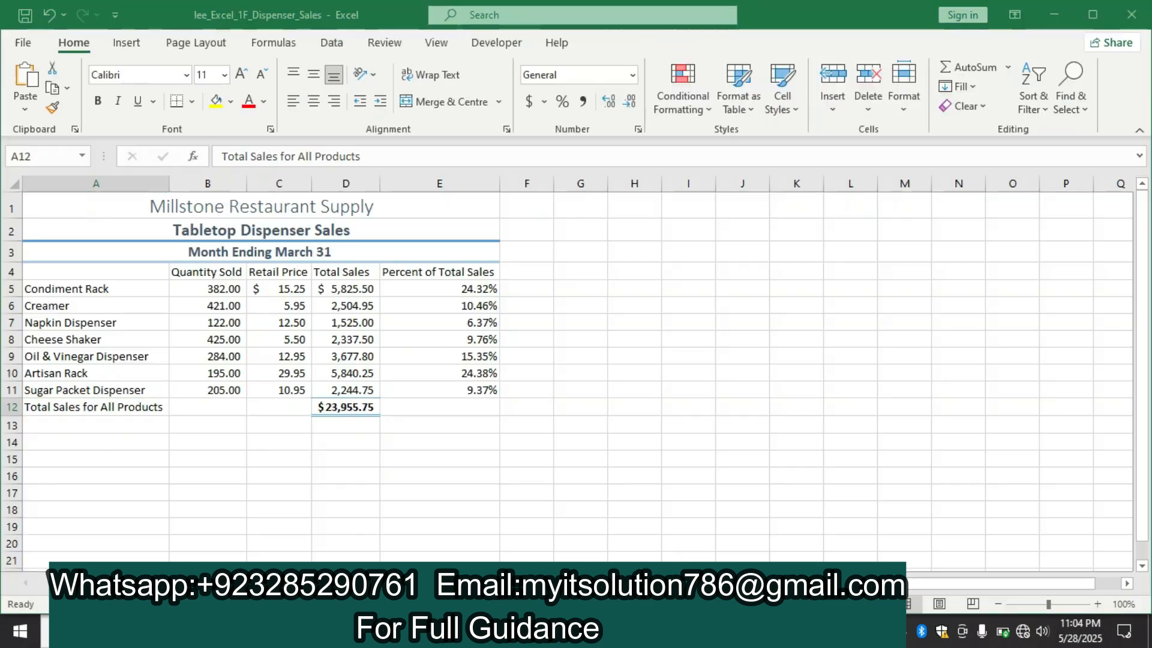
left_click(789, 113)
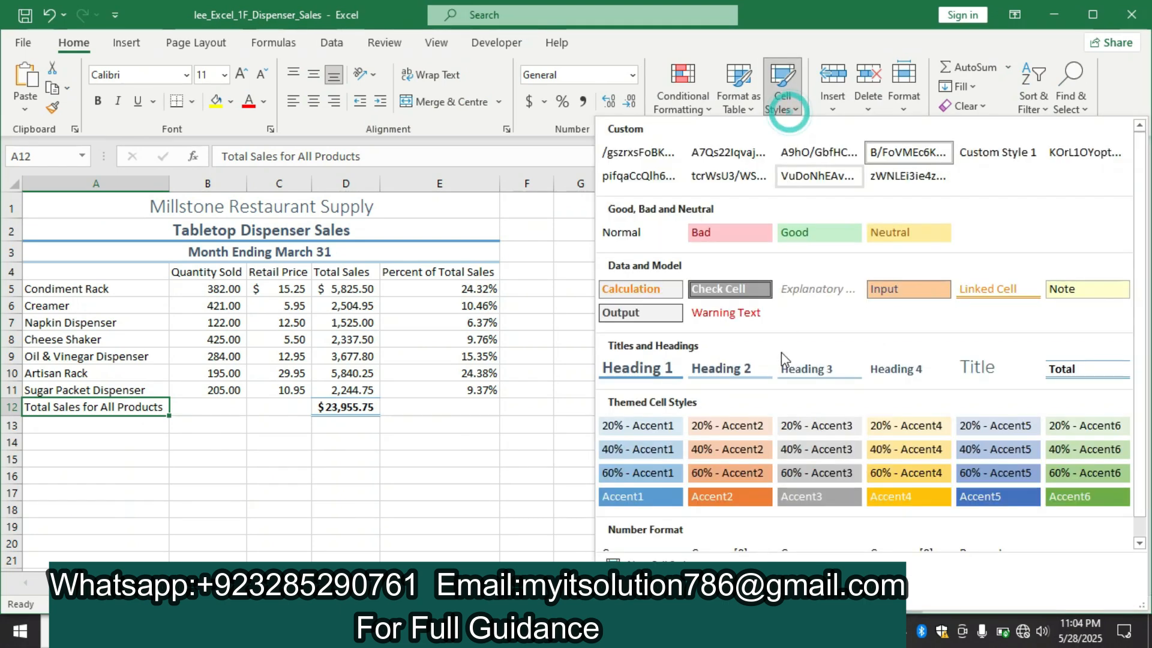
left_click(643, 430)
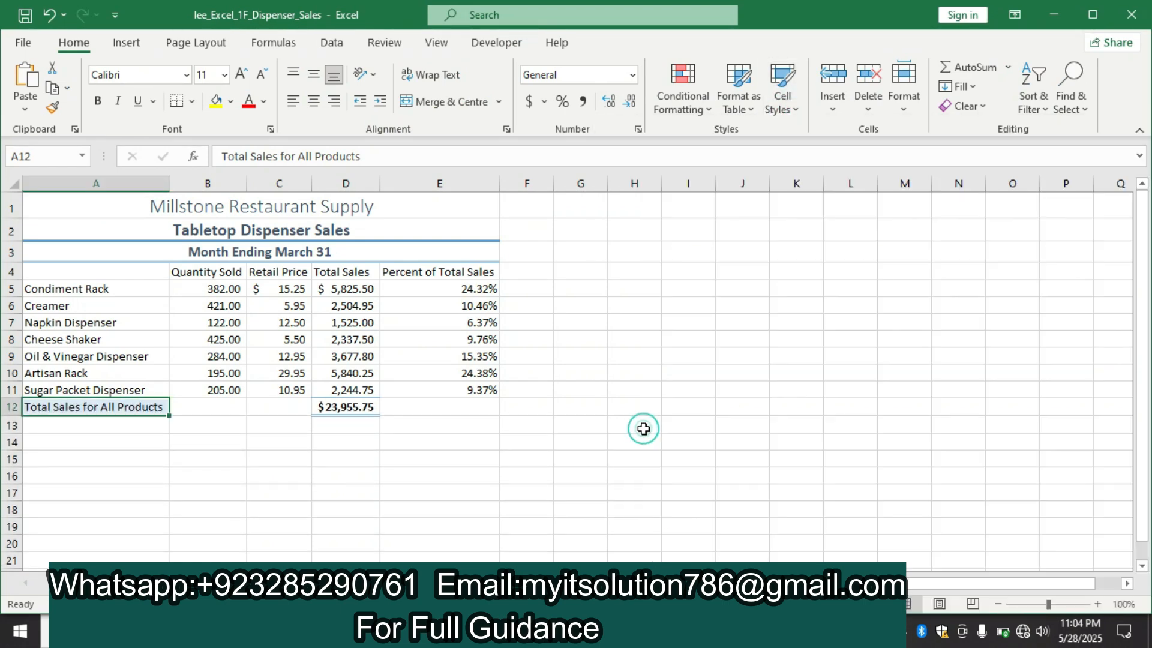
left_click(742, 390)
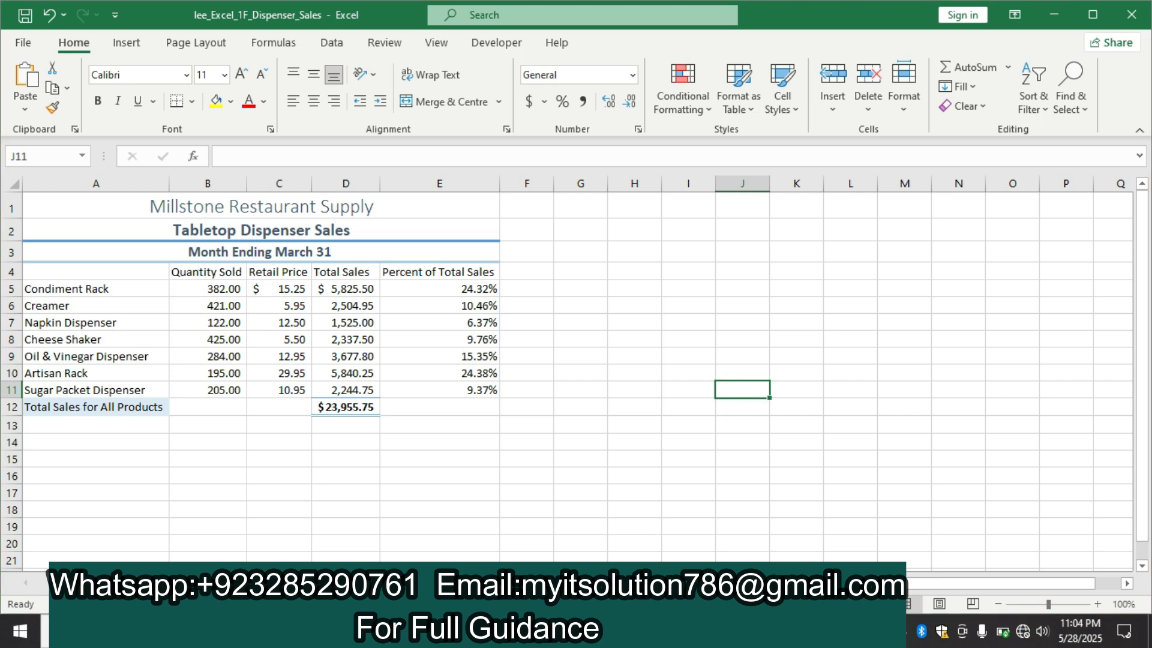
Switch to the Word instructions and highlight the step 14 text about formatting the four column titles in yellow
key("alt+Tab")
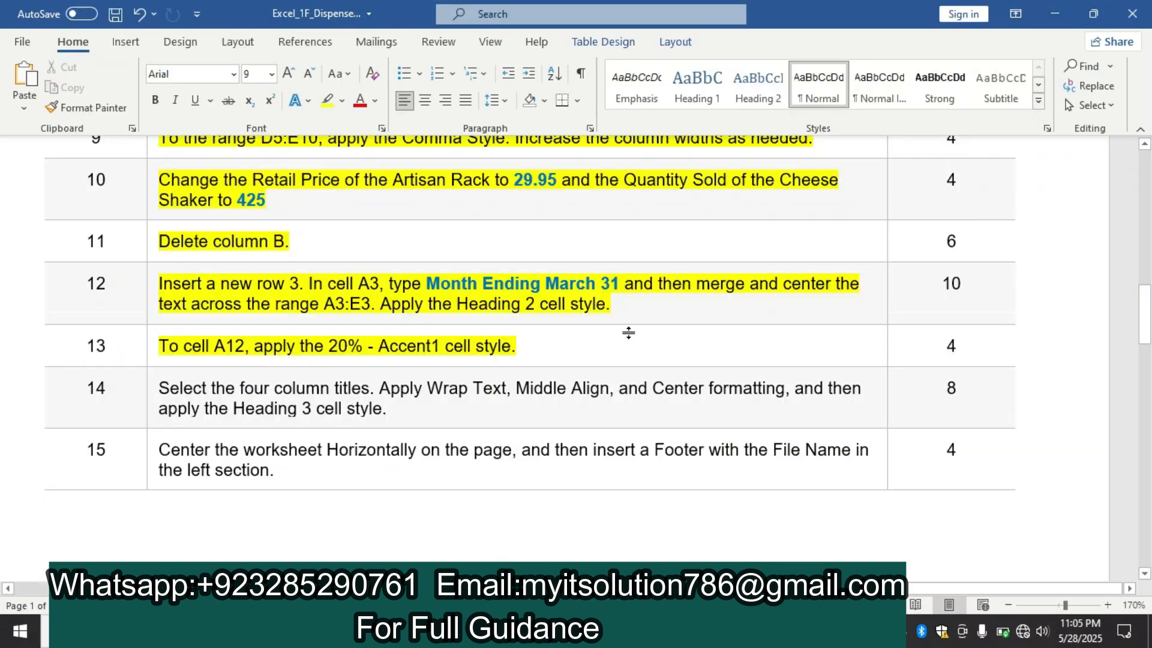
mouse_move(1150, 318)
left_mouse_down()
mouse_move(1150, 406)
mouse_move(1150, 324)
mouse_move(1148, 393)
mouse_move(1147, 340)
left_mouse_up()
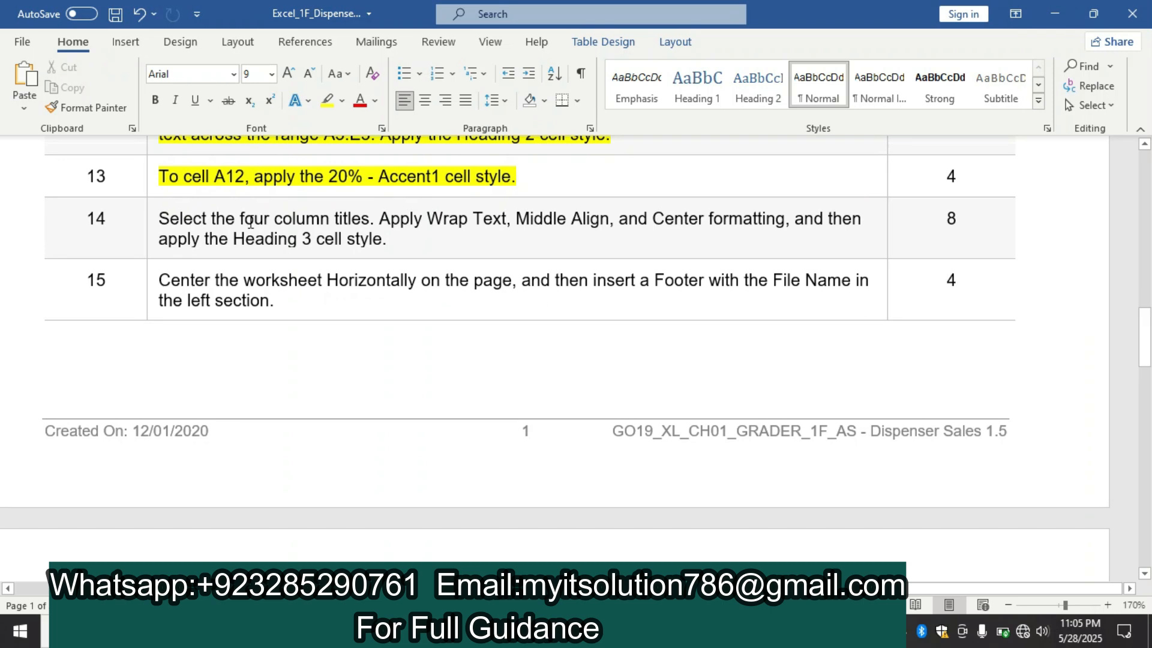
left_click(148, 224)
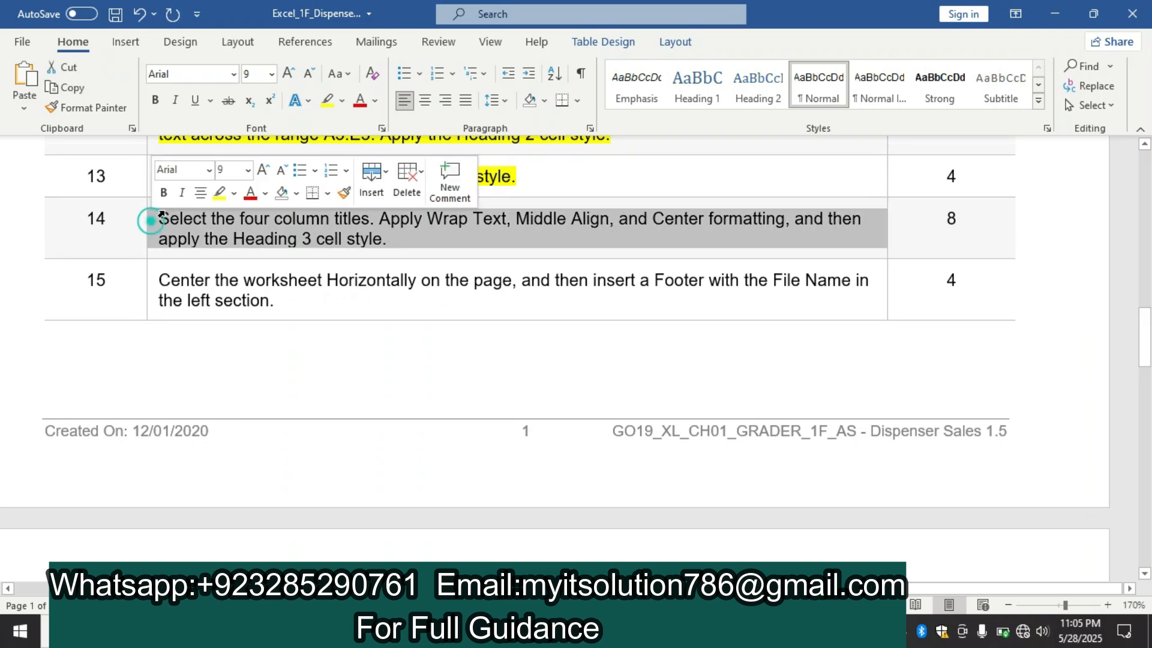
left_click(220, 192)
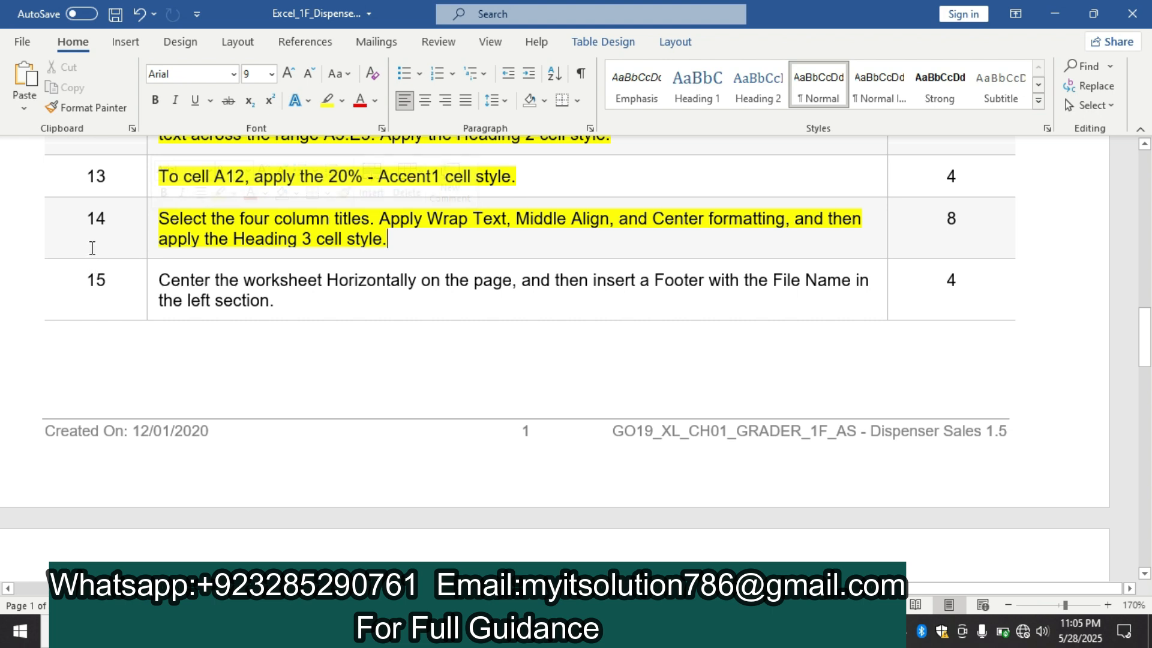
left_click(92, 248)
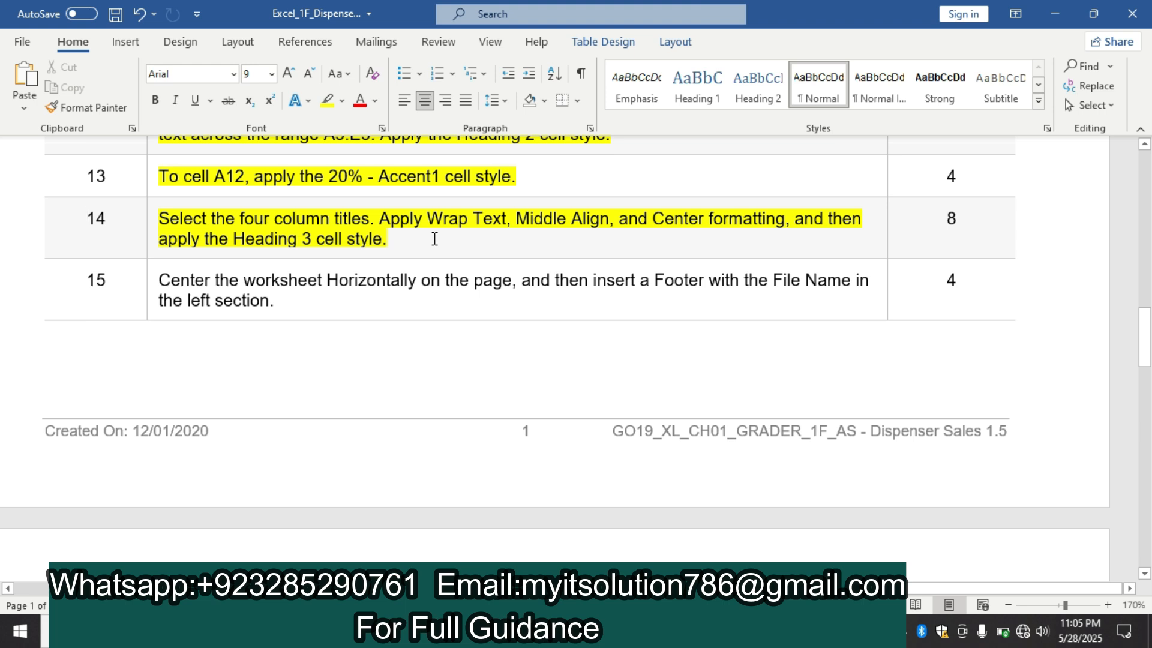
Switch to Excel, select the column titles in B4:E4, recheck step 14 in Word, and apply Wrap Text to them
left_click(384, 631)
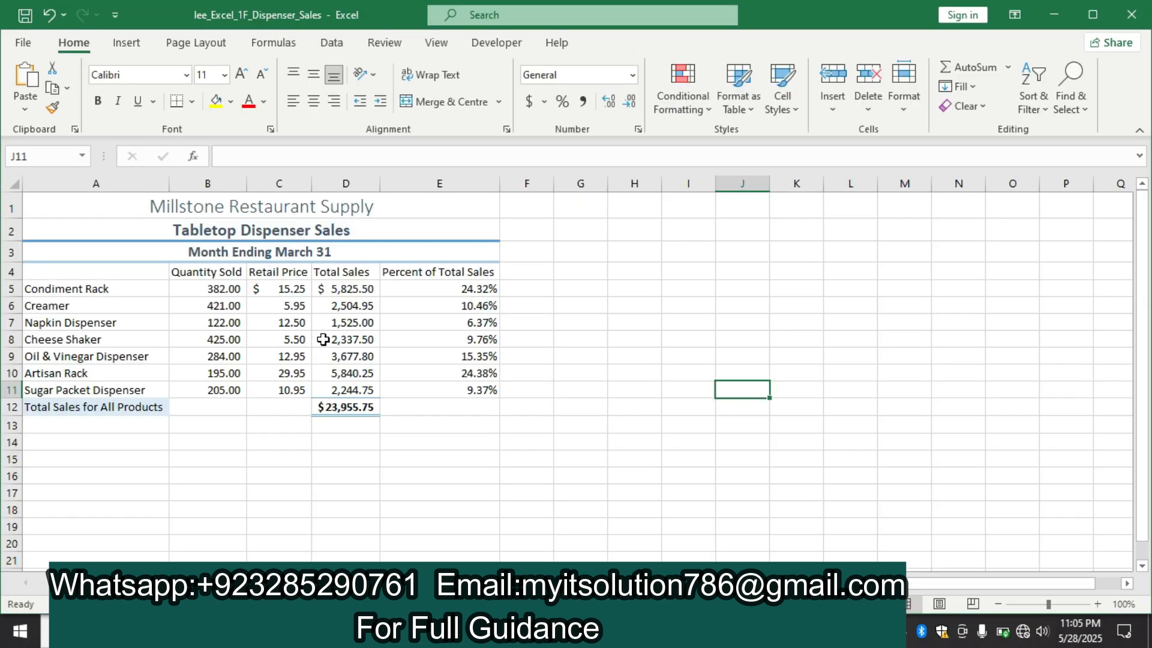
left_click_drag(172, 274, 411, 271)
left_click(637, 631)
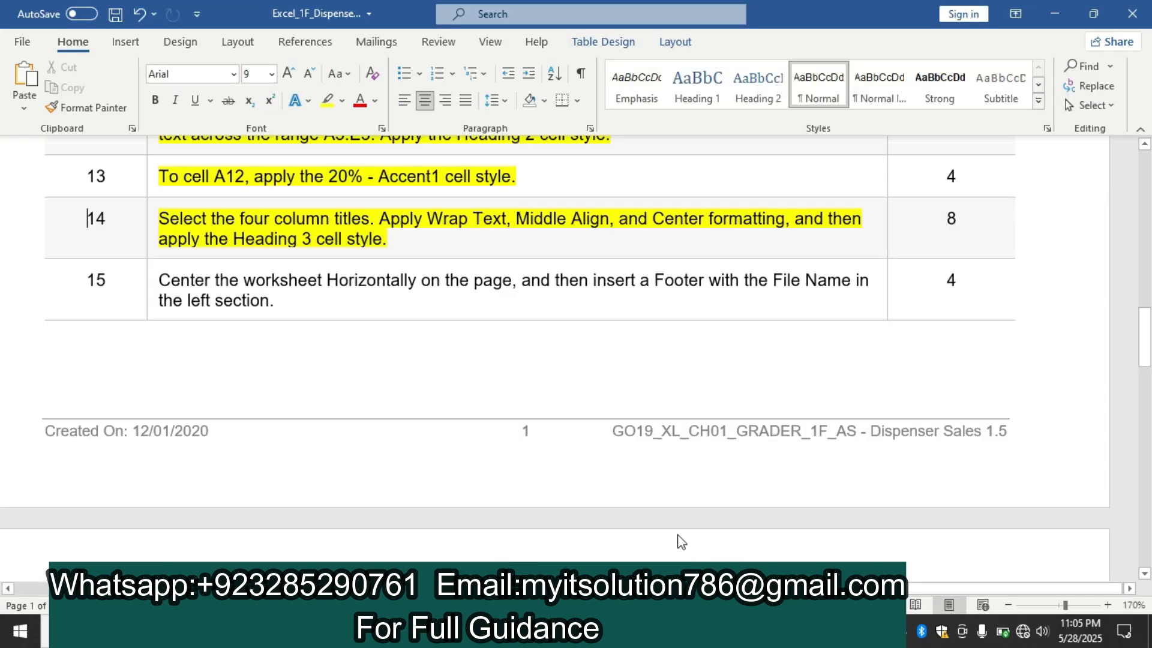
left_click(384, 631)
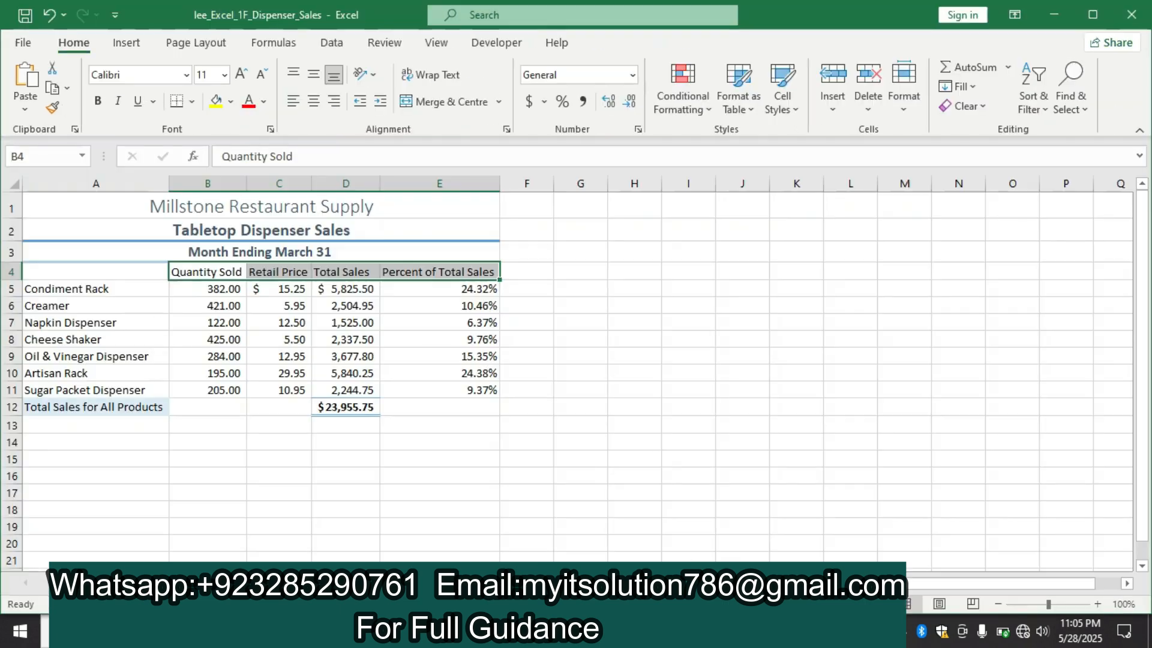
left_click(429, 75)
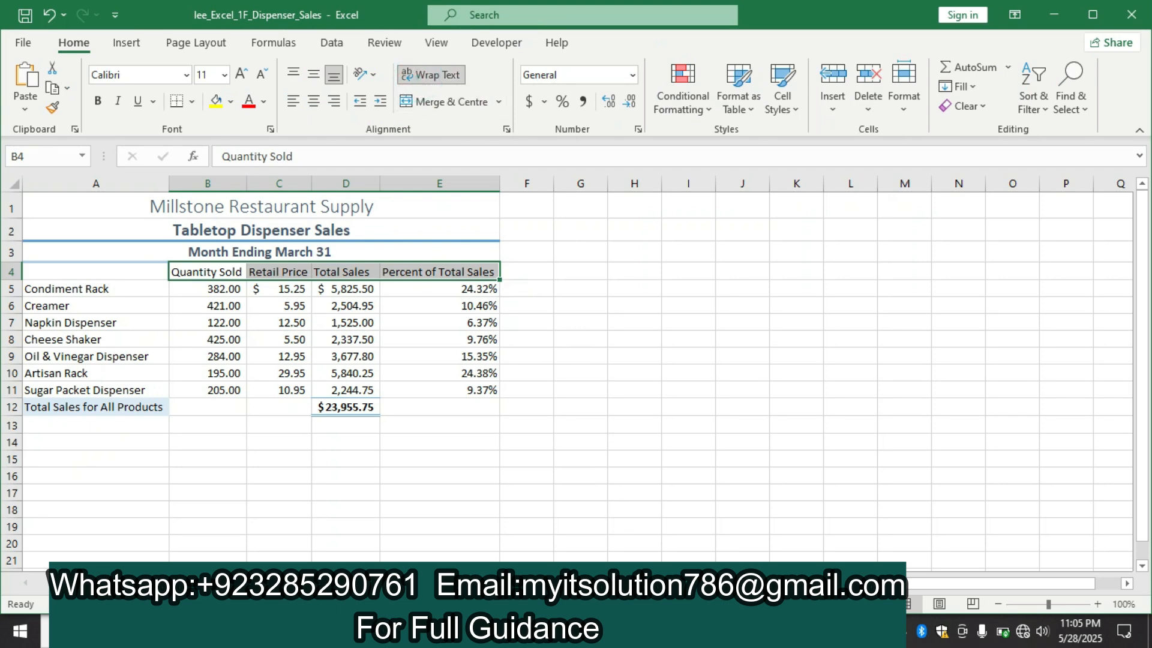
Center the column titles in B4:E4 horizontally and apply Middle Align in Excel, consulting step 14 in Word
left_click(637, 631)
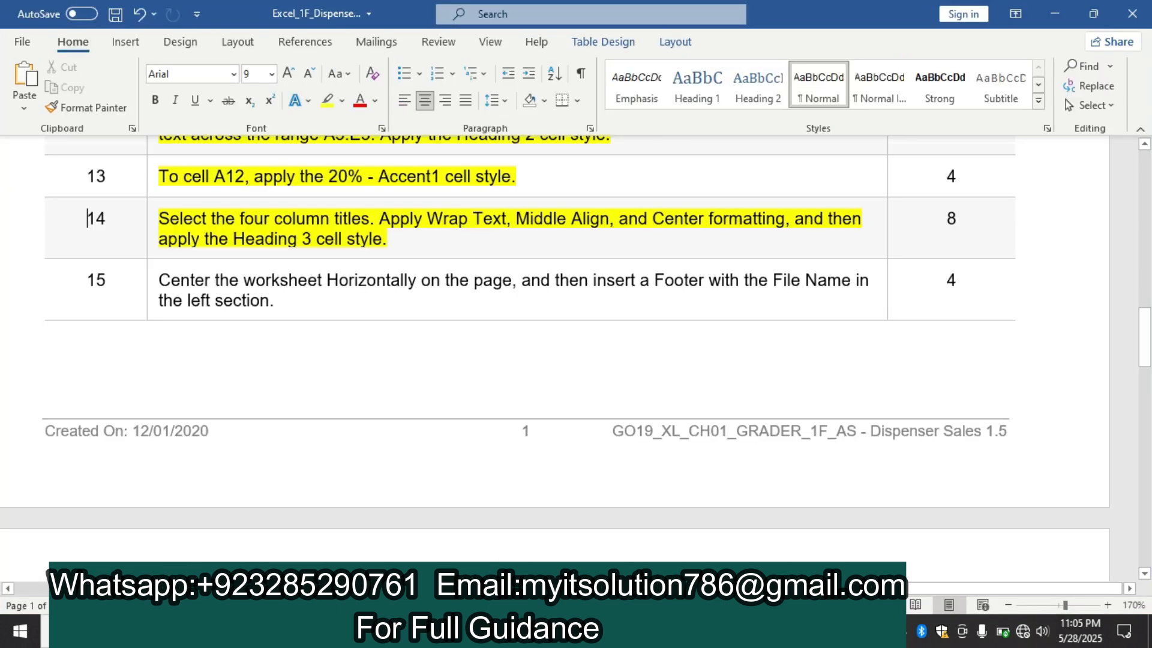
left_click(384, 631)
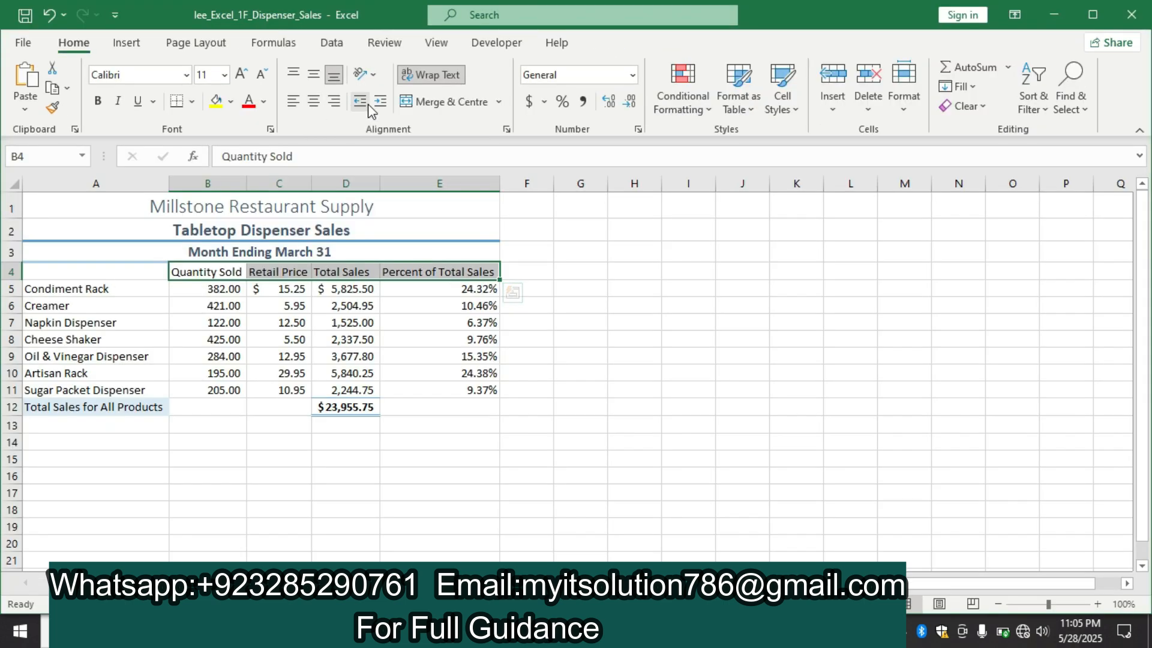
left_click(312, 102)
left_click(624, 632)
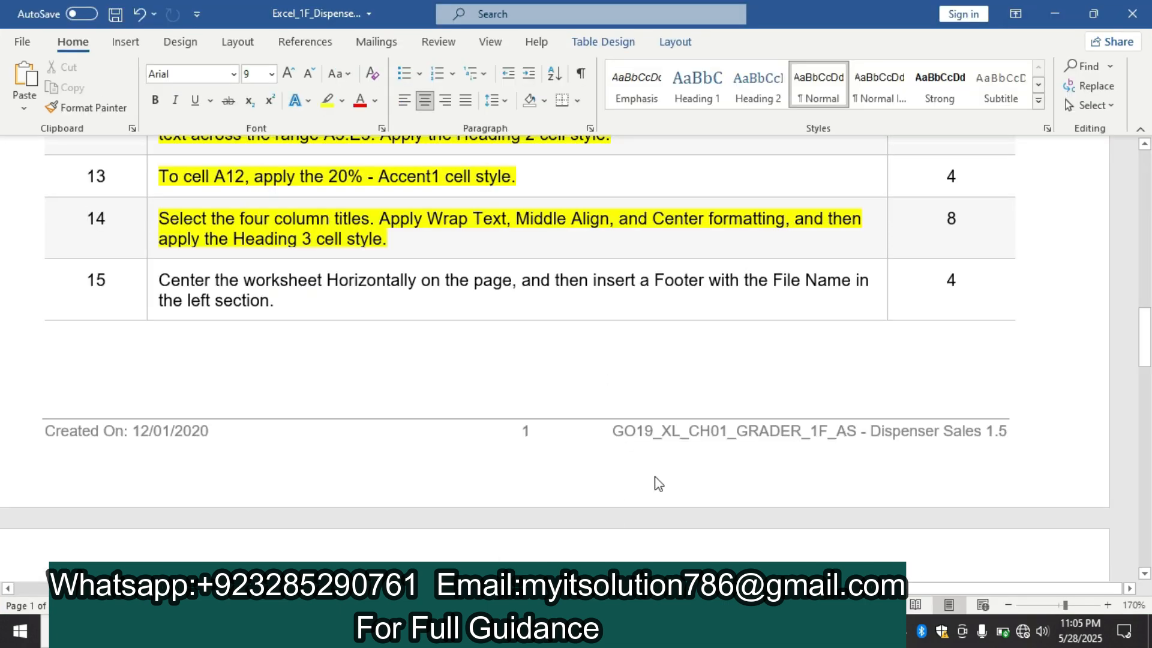
left_click(653, 631)
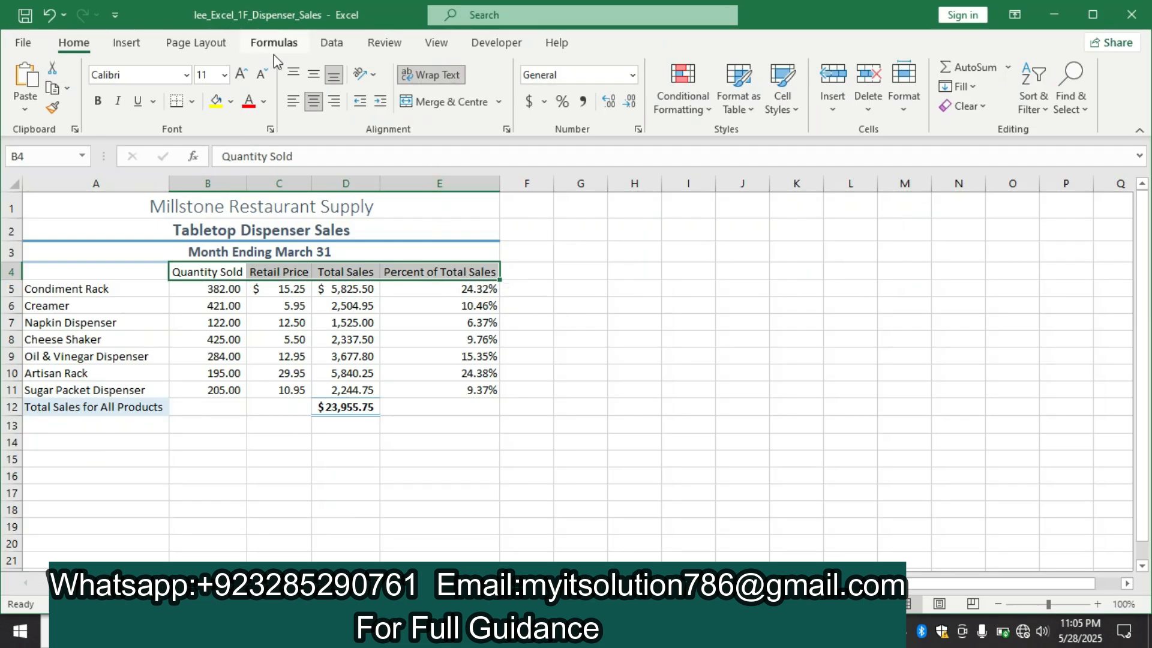
left_click(312, 73)
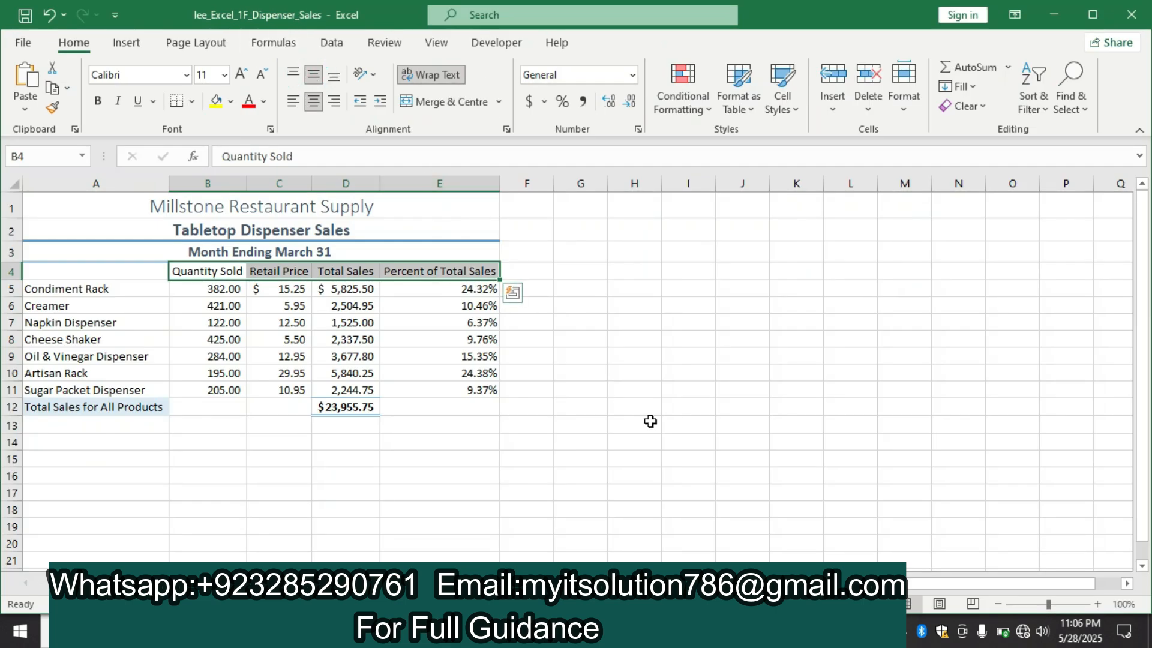
Recheck step 14 in Word, and apply the Heading 3 cell style to the column titles in B4:E4 in Excel
left_click(618, 632)
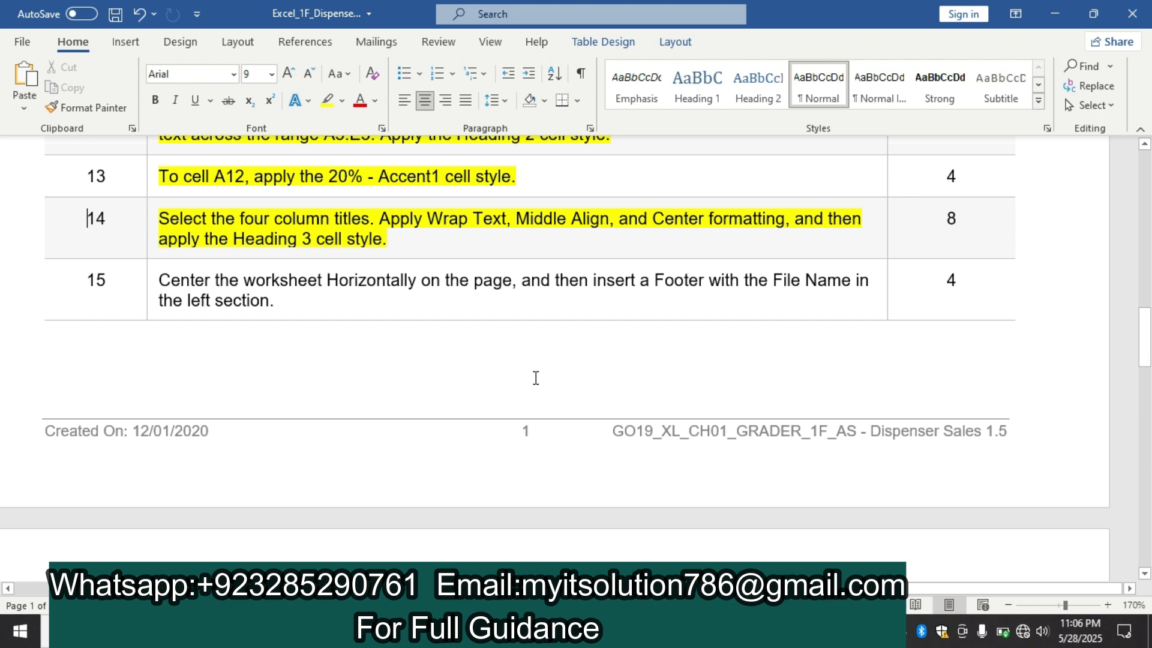
left_click(690, 631)
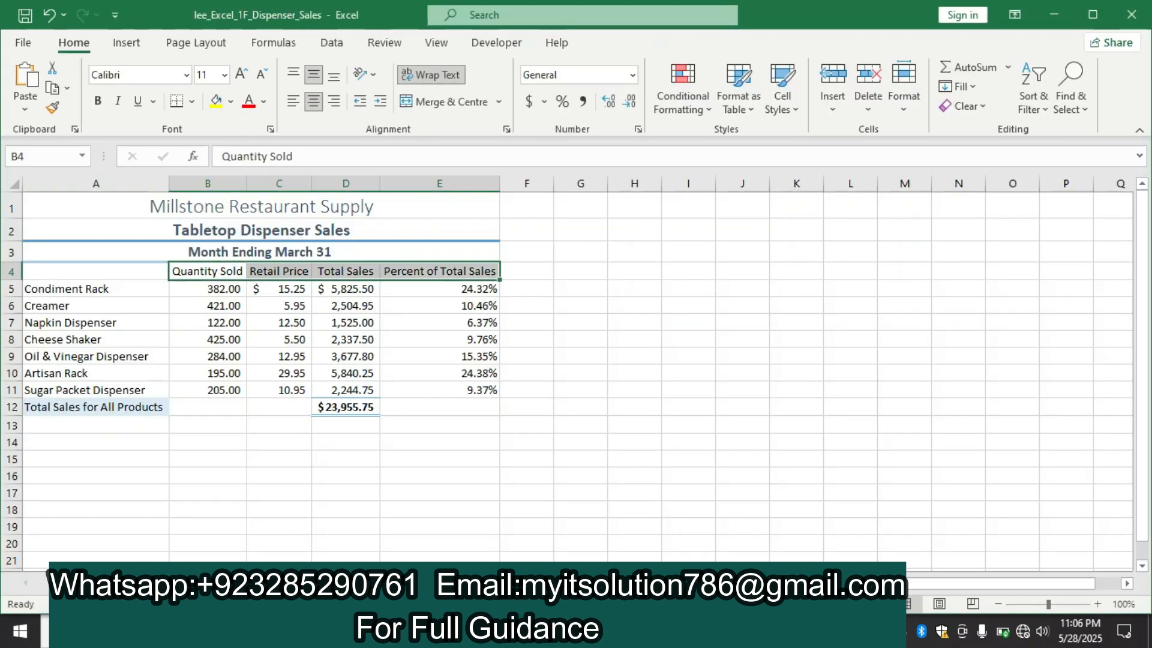
left_click(792, 100)
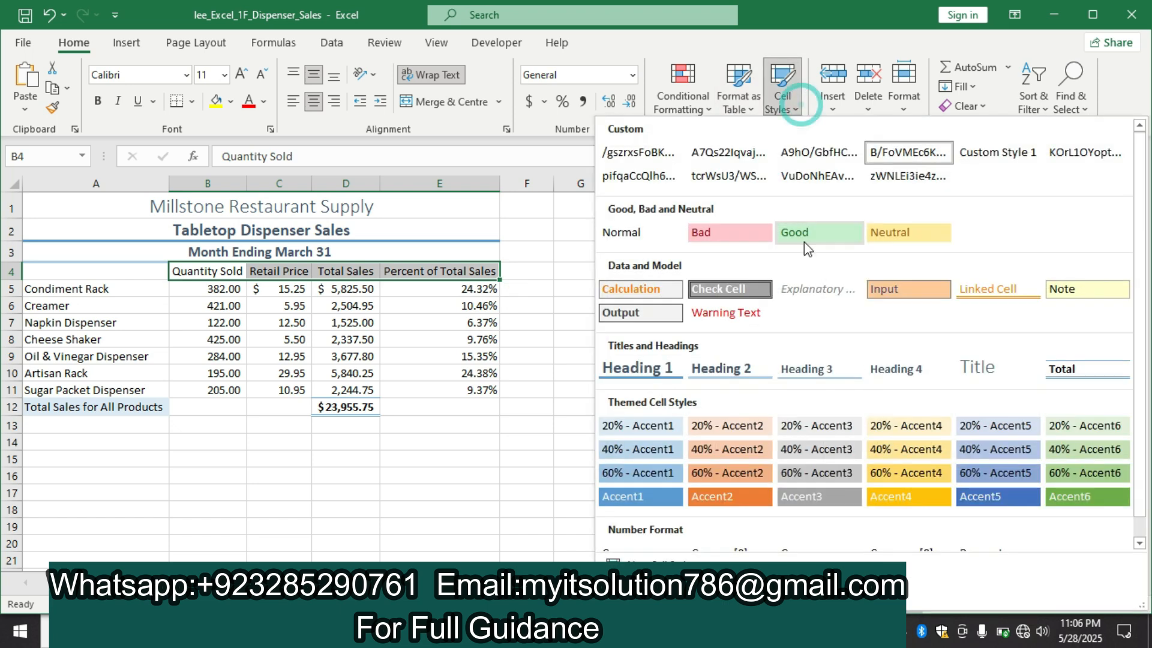
left_click(837, 362)
left_click(676, 336)
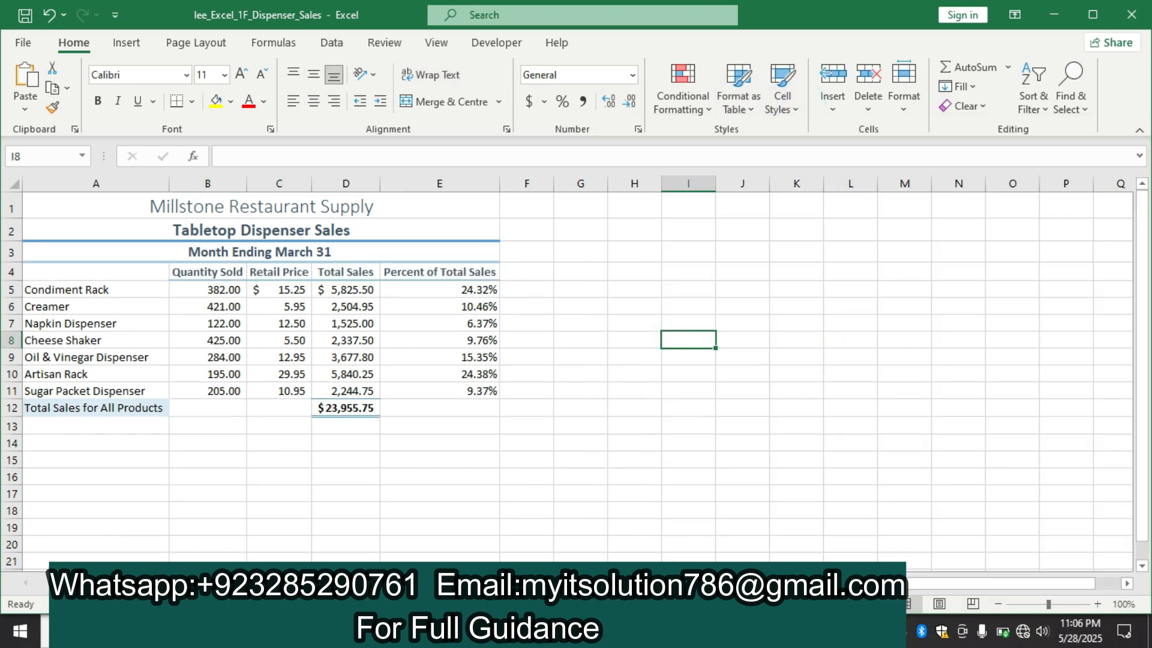
Switch to the Word instructions and highlight the step 15 text about page centering and the footer in yellow
key("alt+Tab")
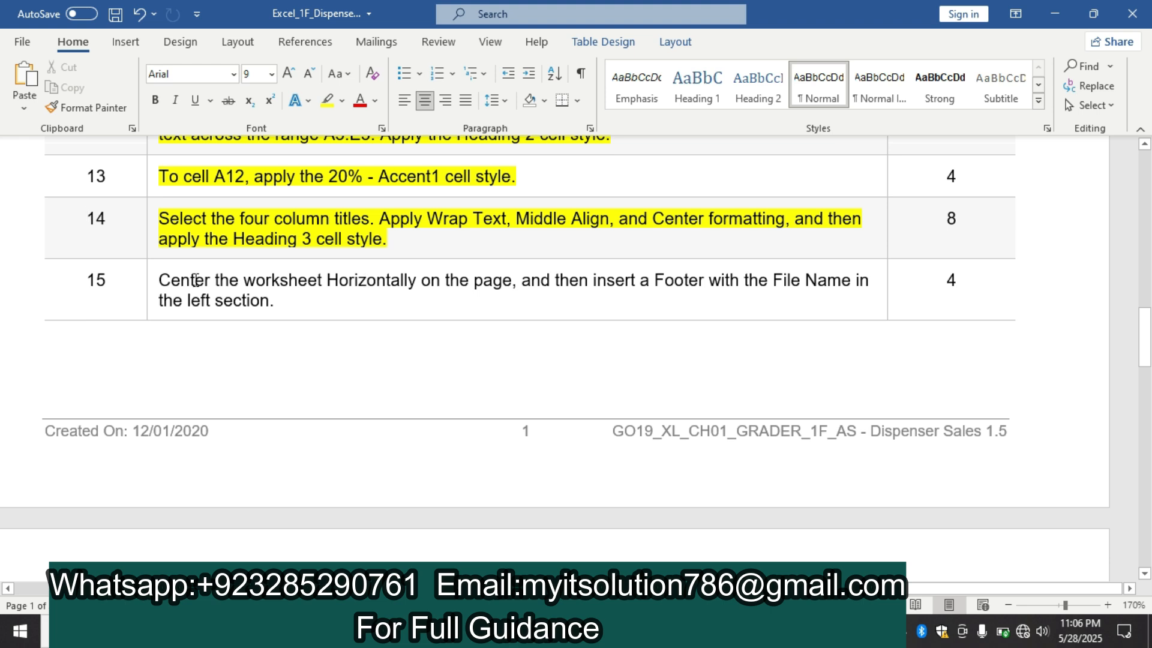
left_click(153, 281)
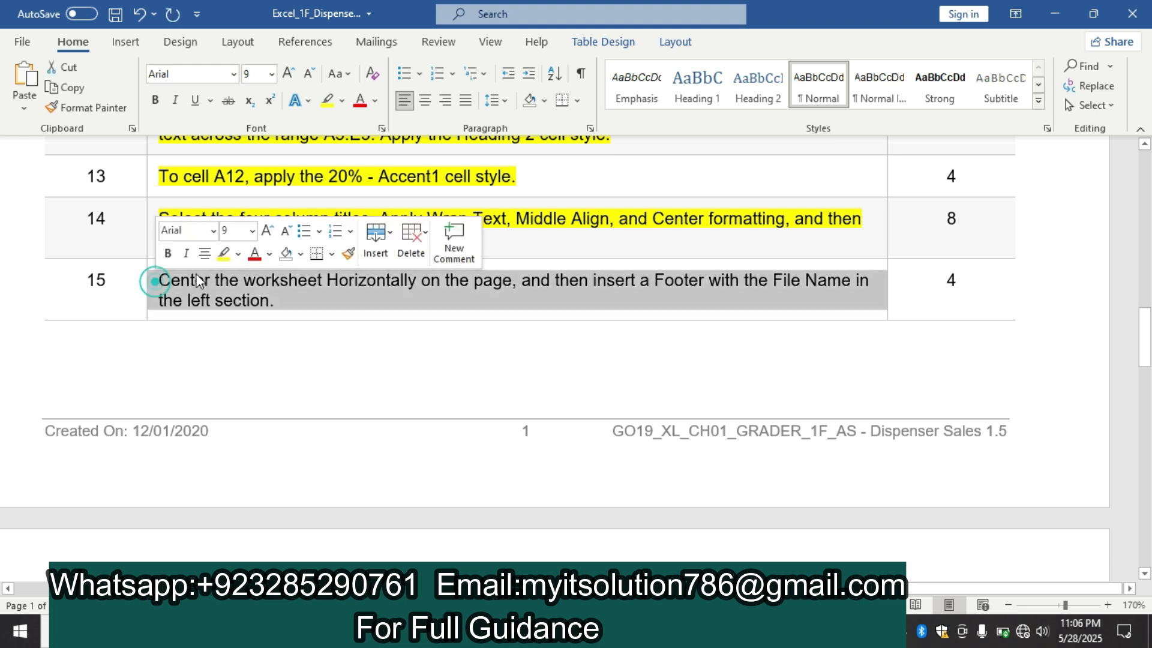
left_click(222, 258)
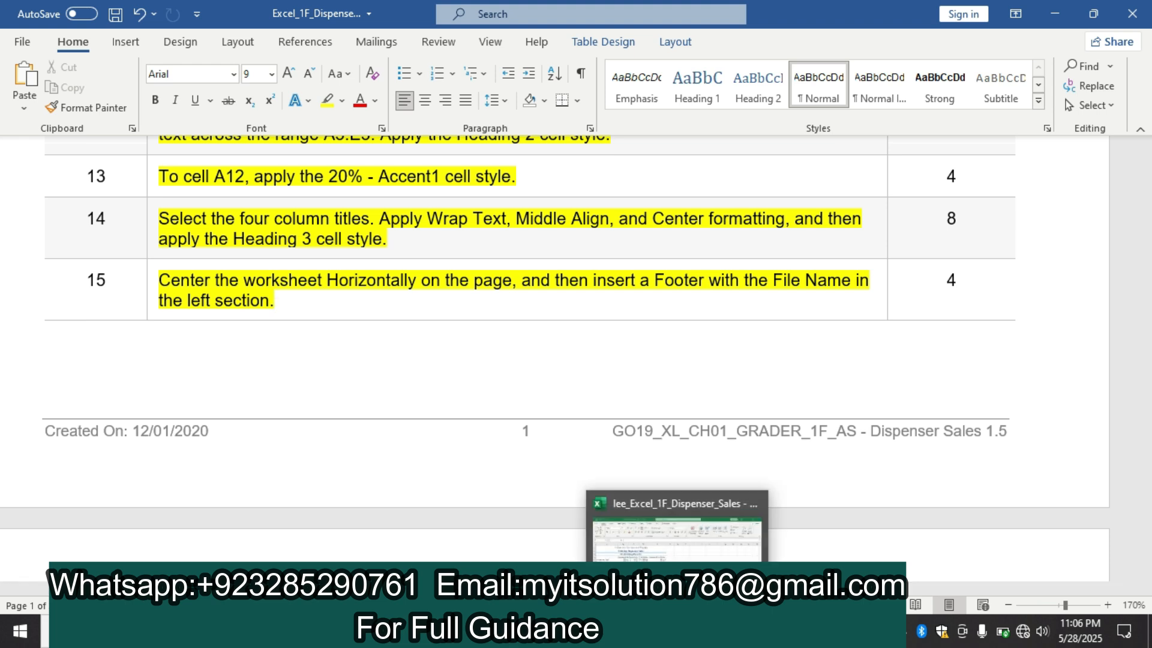
Switch to Excel and set the worksheet to be centred horizontally on the page in the page margin settings
left_click(677, 632)
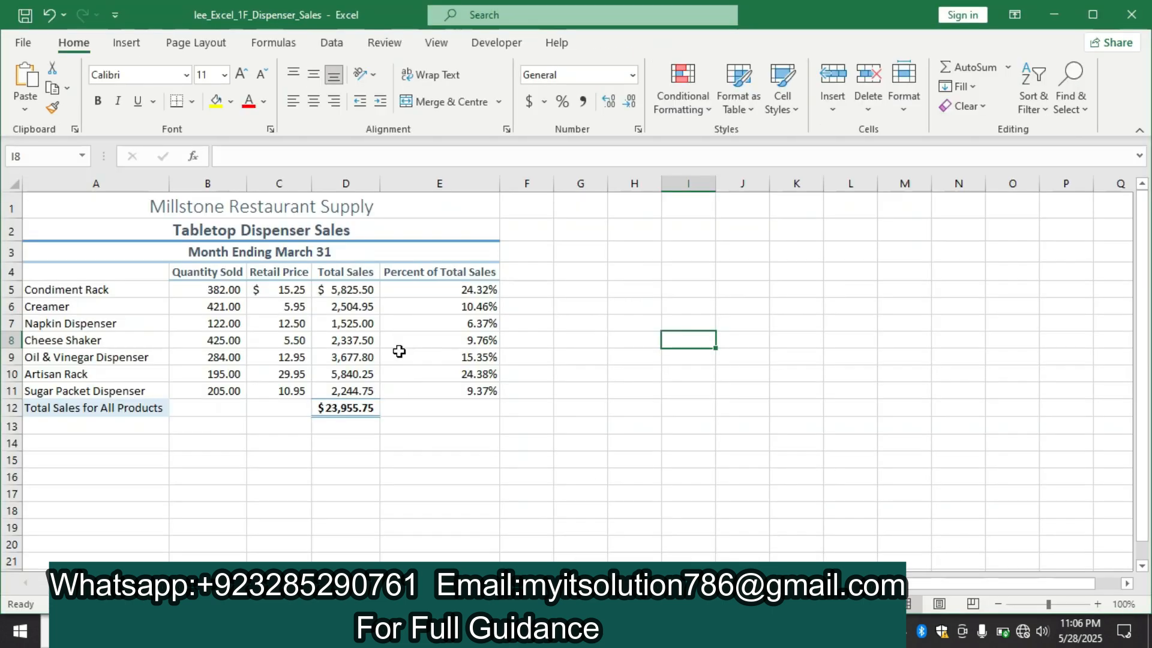
left_click(197, 43)
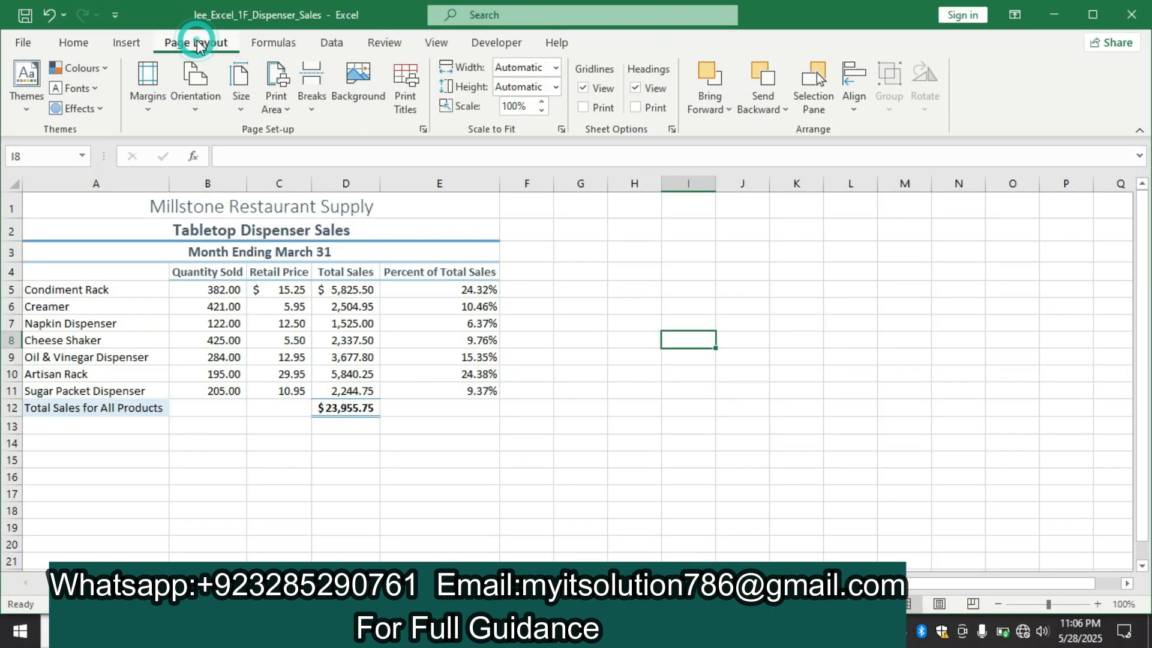
left_click(423, 130)
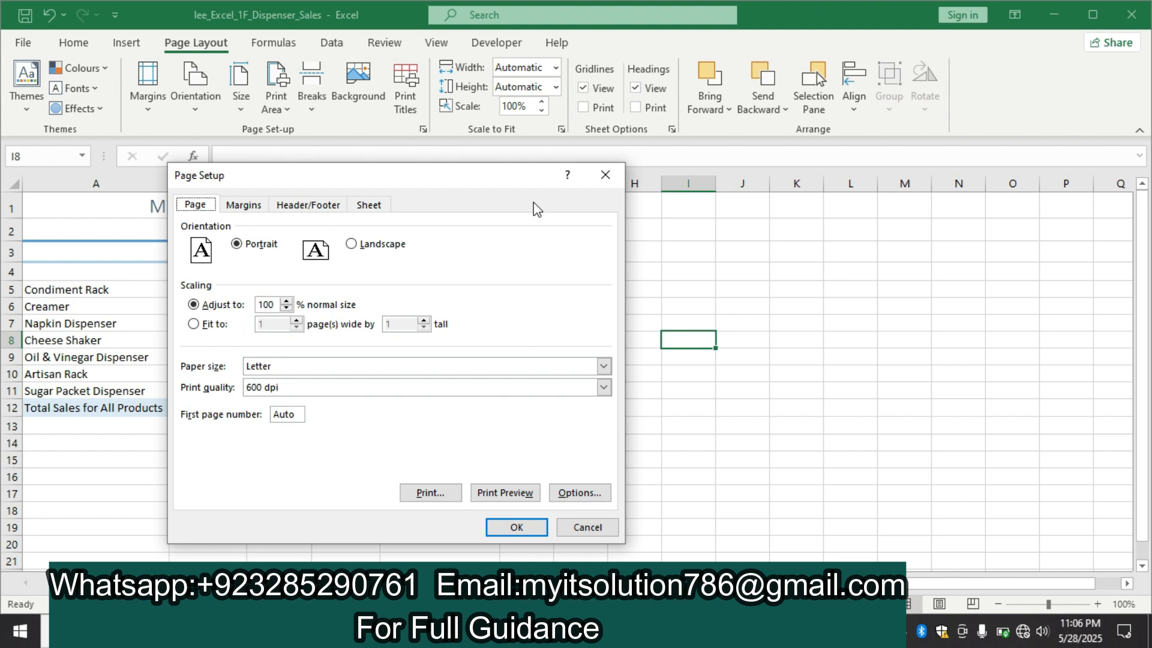
left_click(607, 176)
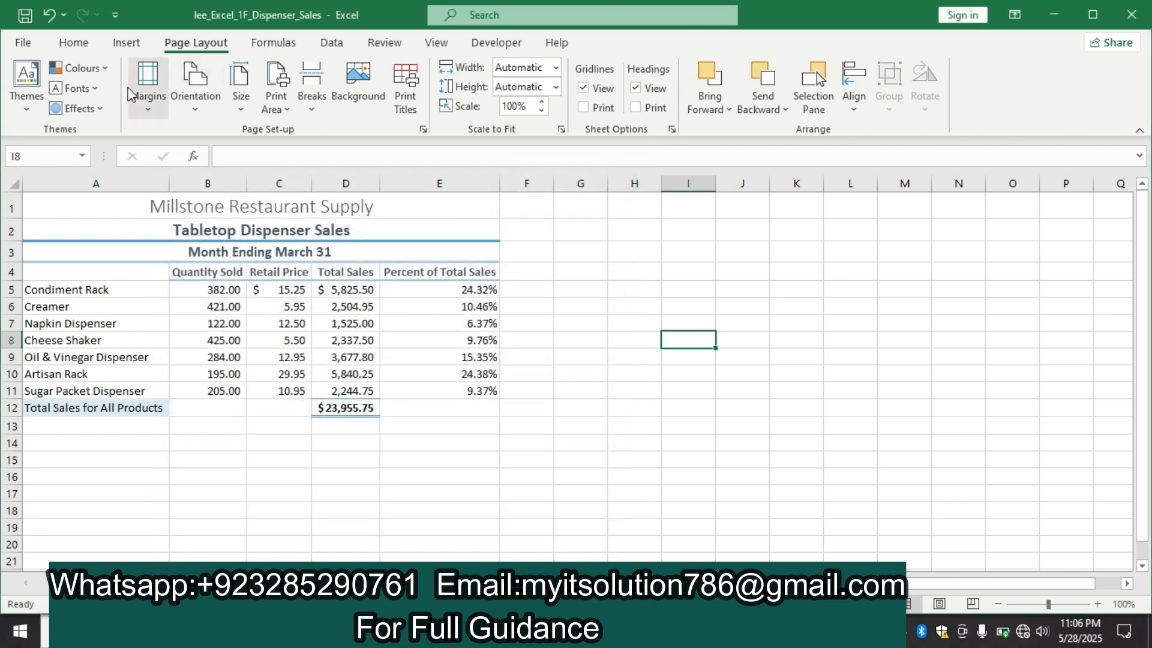
left_click(150, 105)
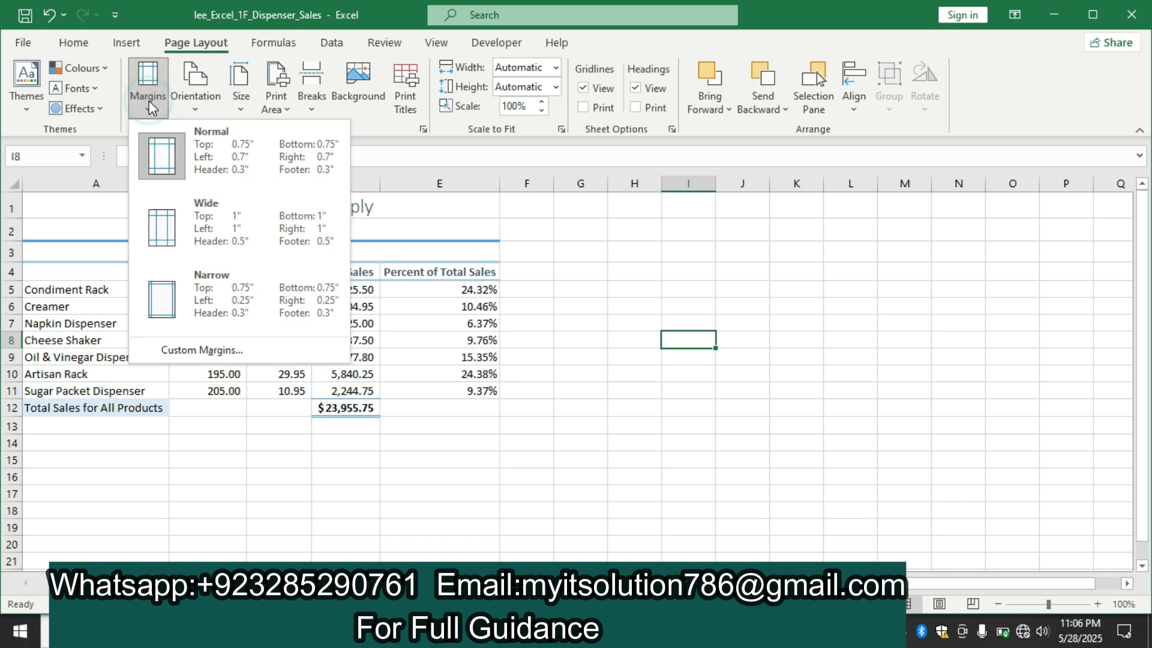
left_click(256, 348)
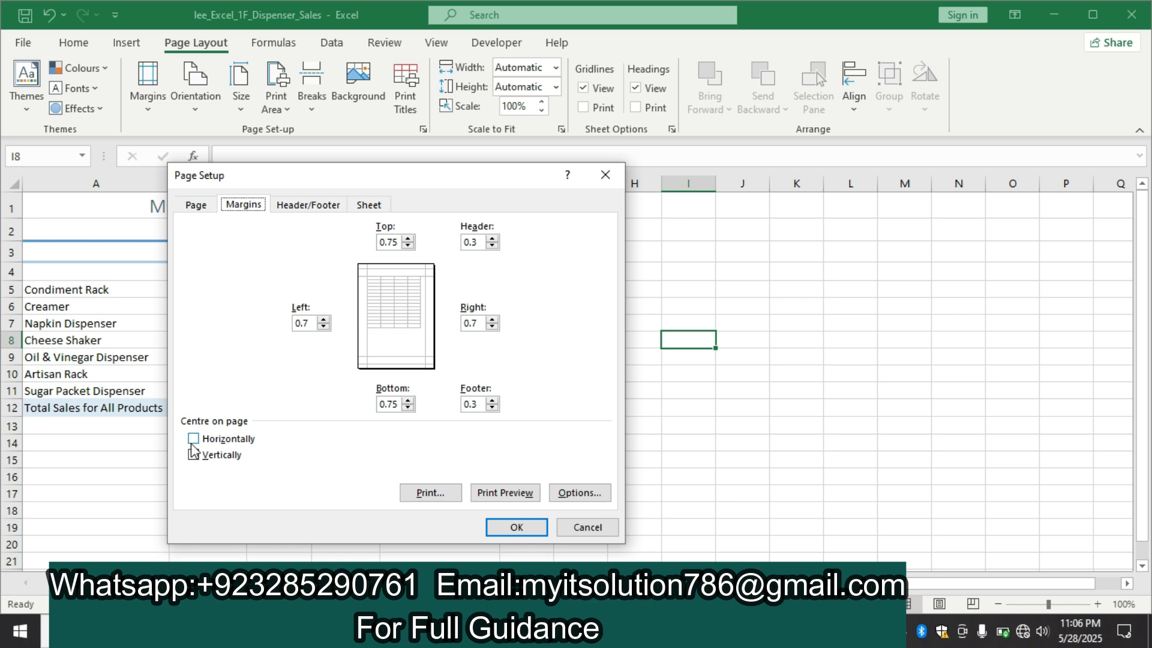
left_click(193, 438)
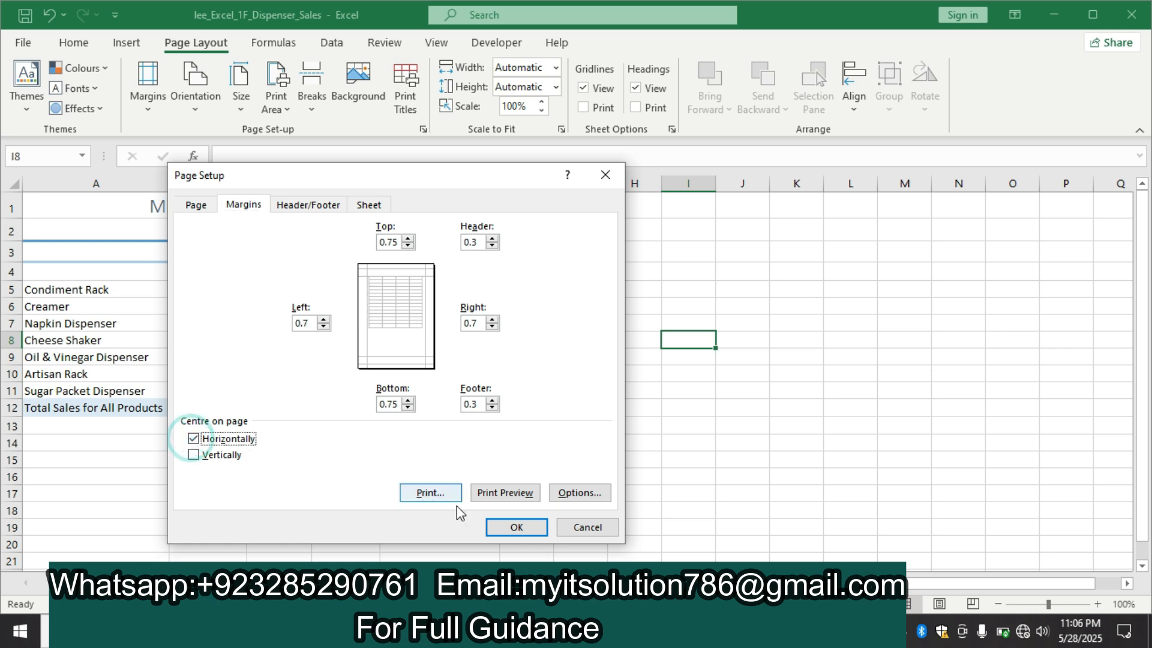
left_click(517, 529)
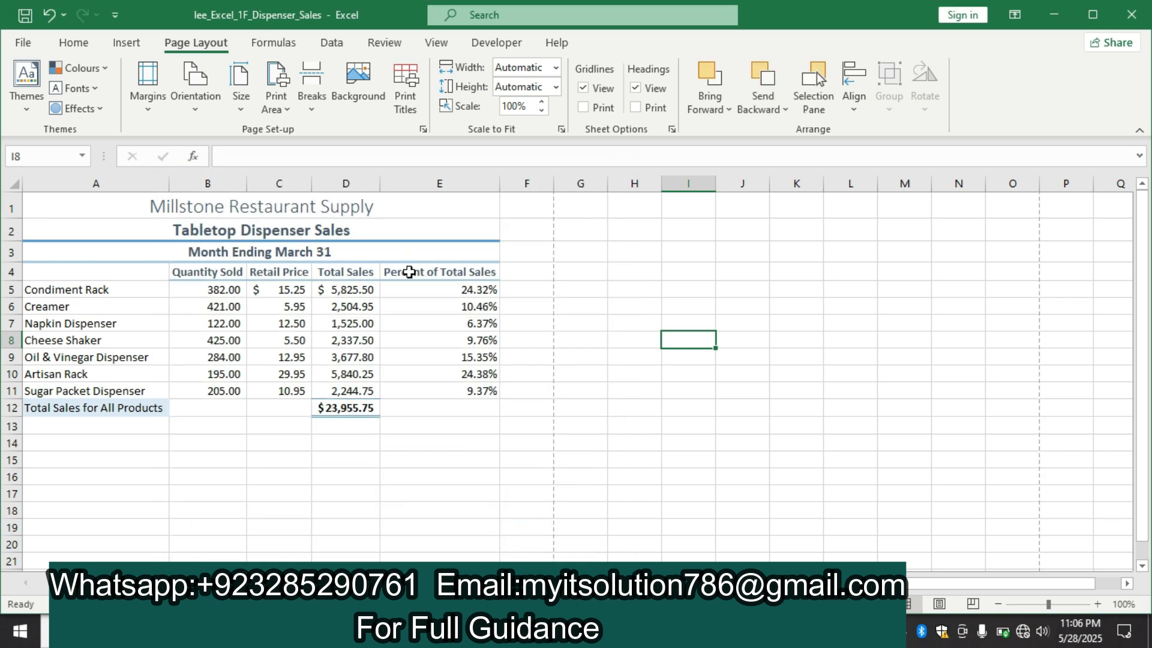
Insert a custom footer with the File Name in the left section, rechecking step 15 in Word
left_click(422, 127)
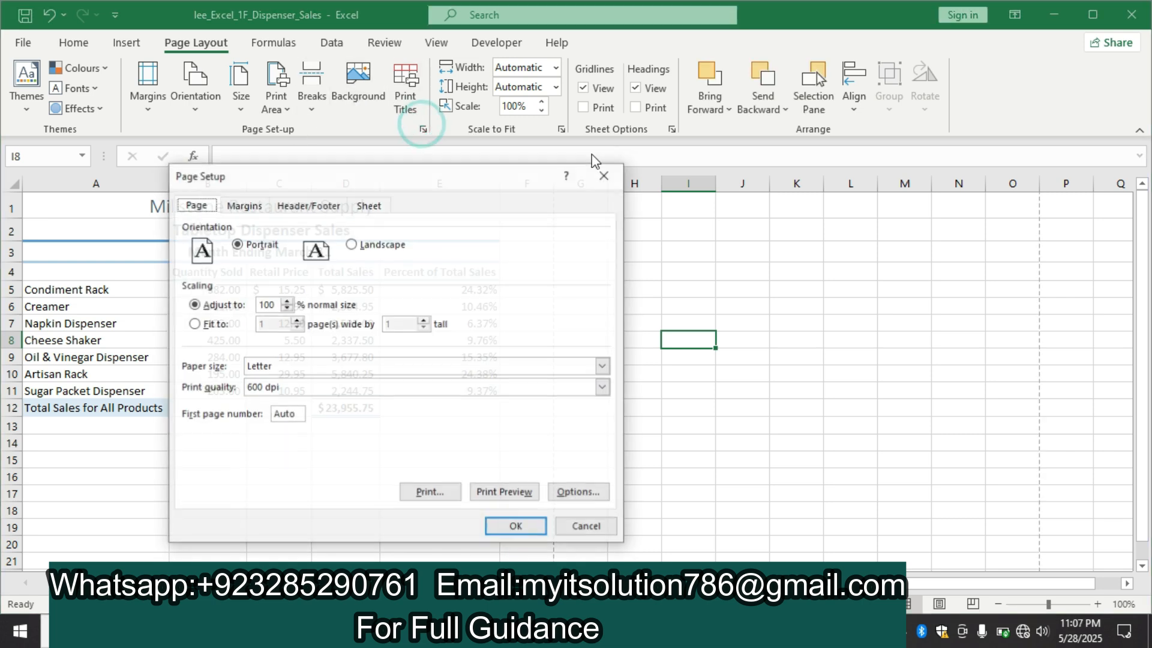
left_click(321, 205)
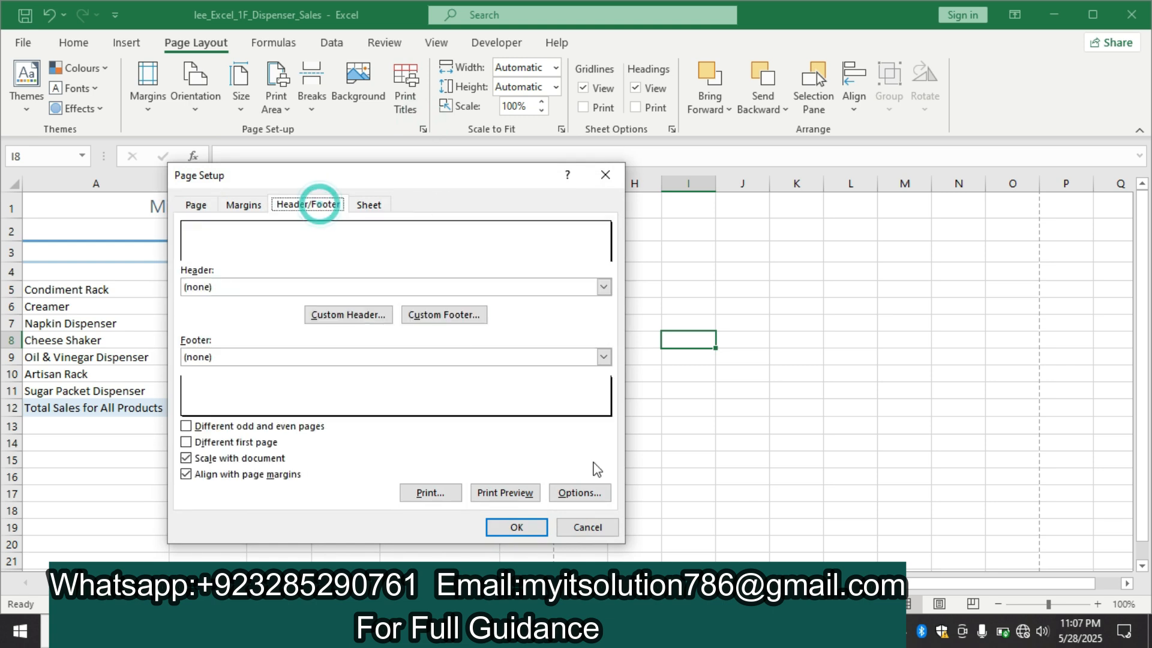
left_click(650, 631)
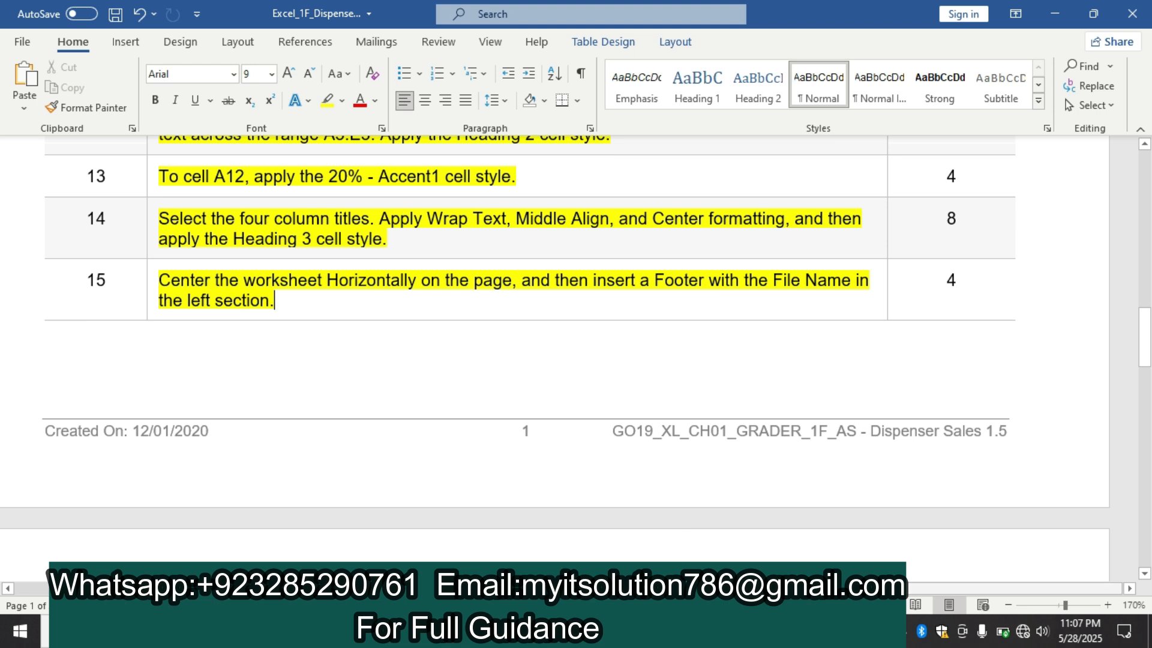
left_click(623, 631)
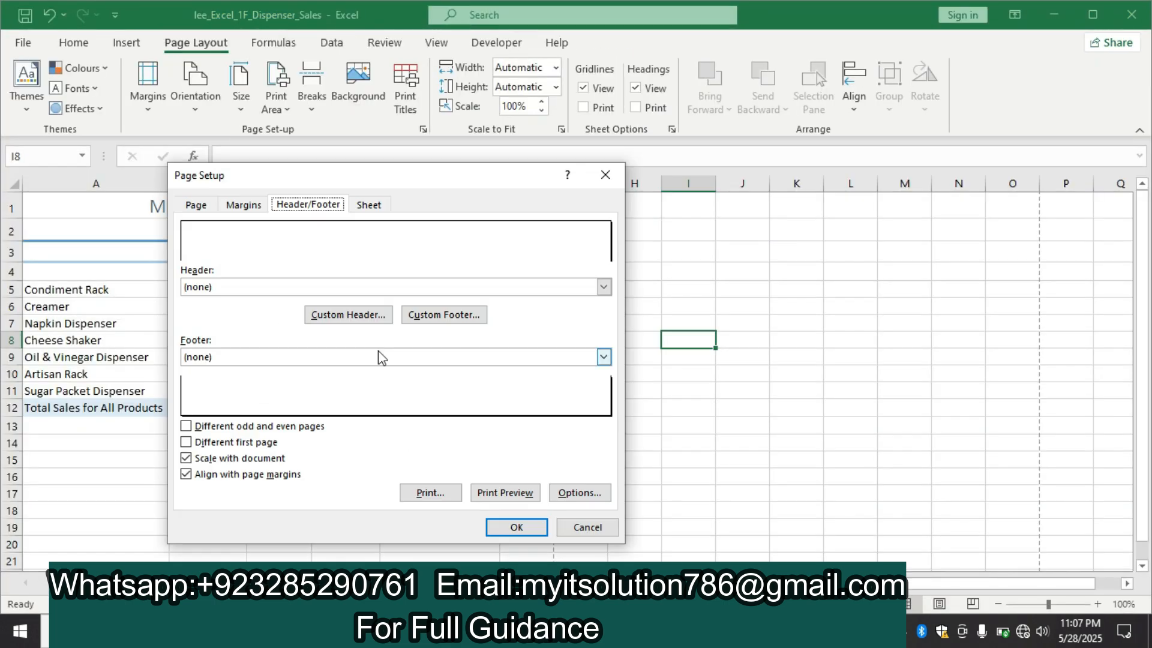
left_click(447, 316)
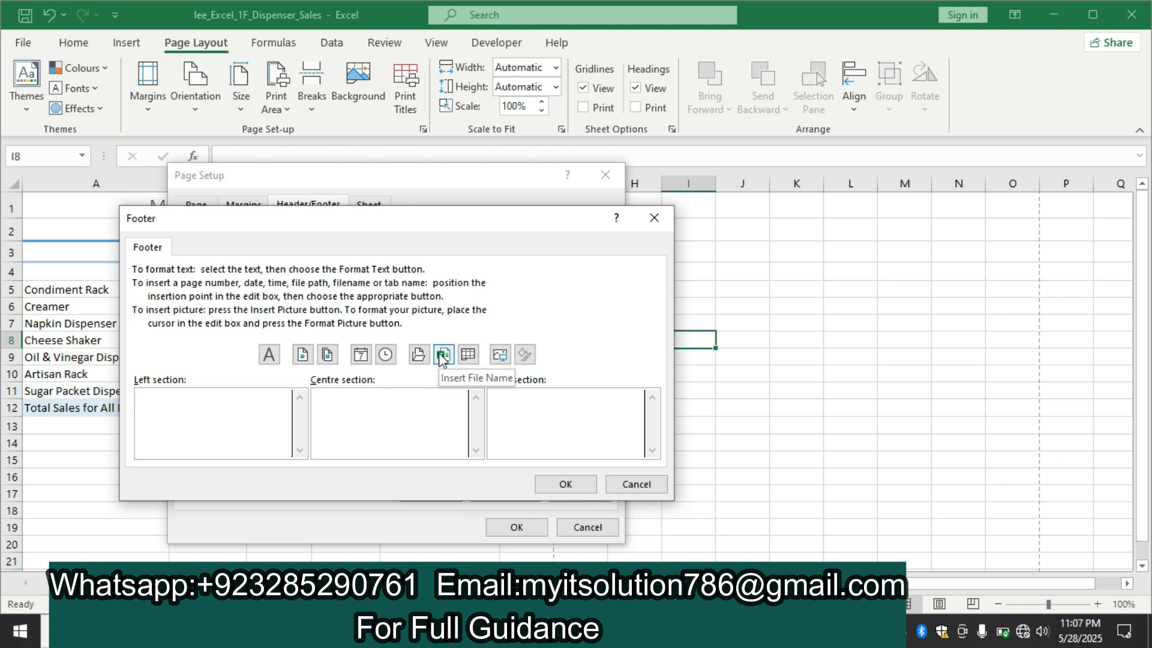
left_click(442, 356)
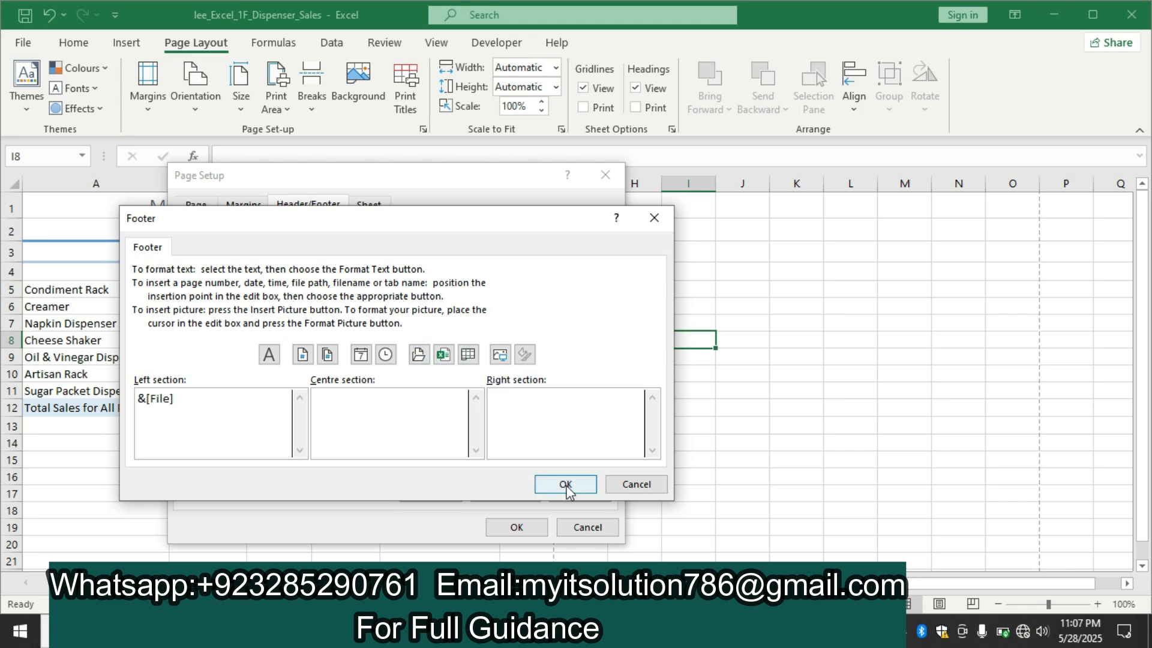
left_click(566, 484)
left_click(517, 527)
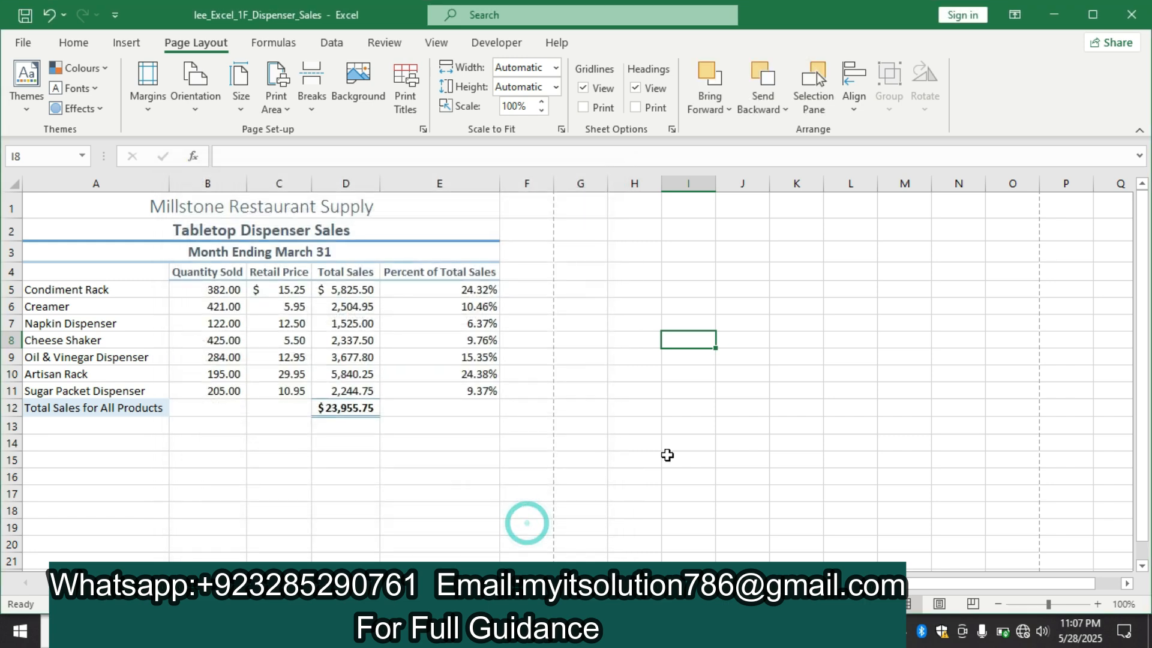
Switch to the Word instructions and highlight the step 16 text about the document properties in yellow
key("alt+Tab")
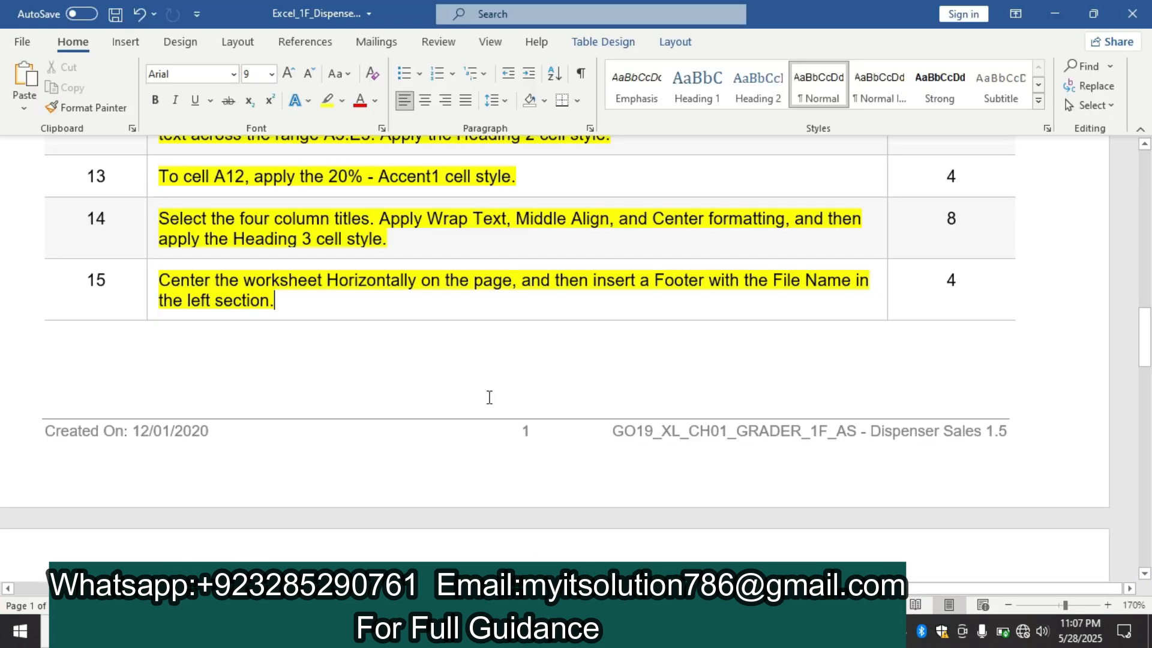
left_click_drag(1146, 336, 1148, 393)
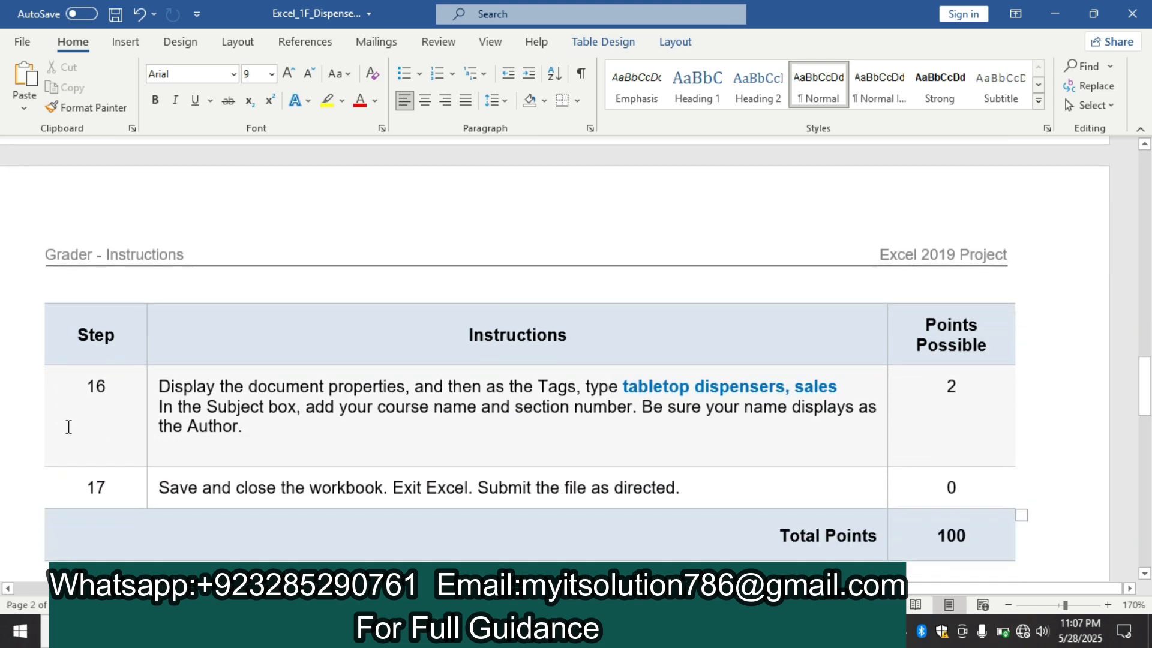
left_click(148, 390)
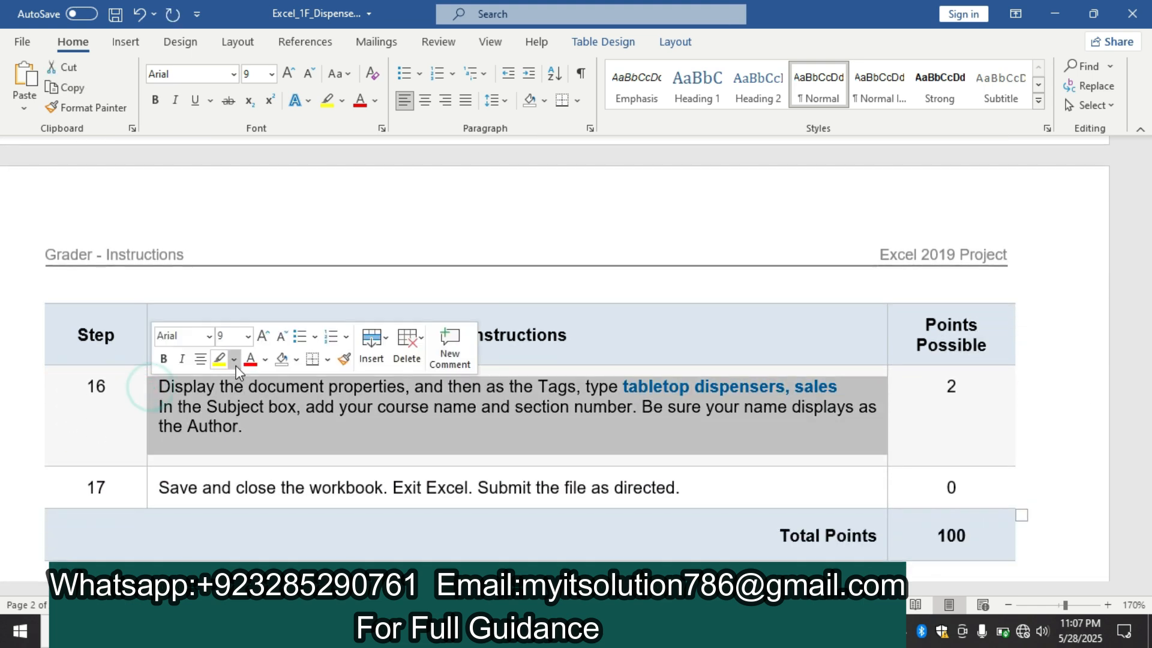
left_click(219, 359)
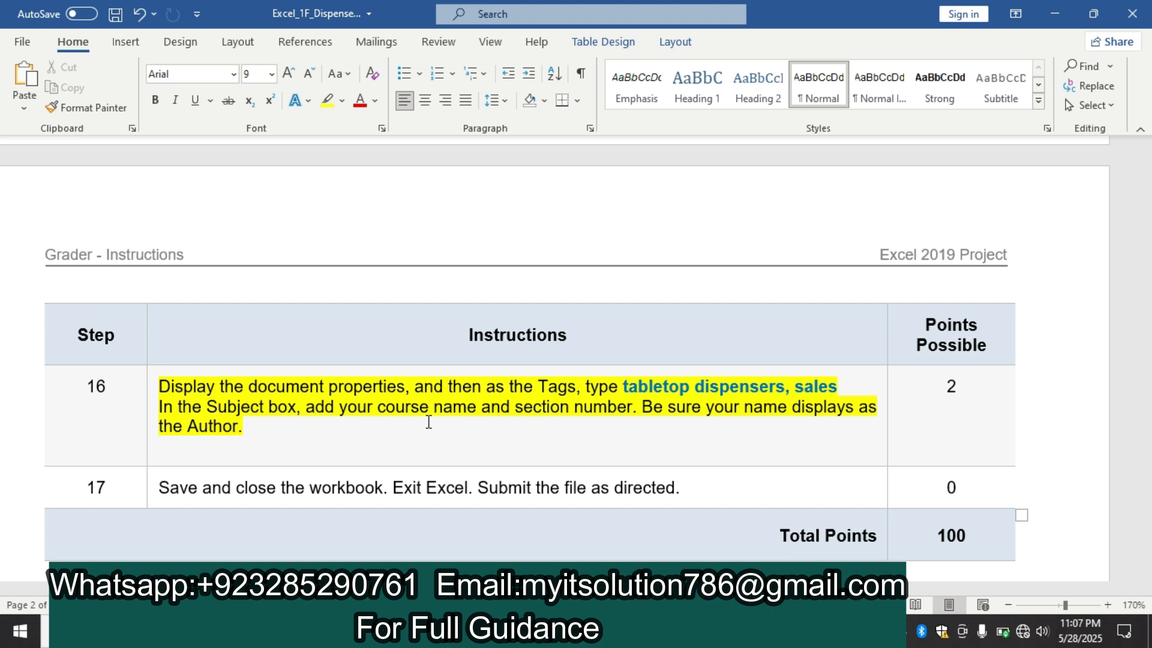
left_click_drag(1142, 388, 1133, 157)
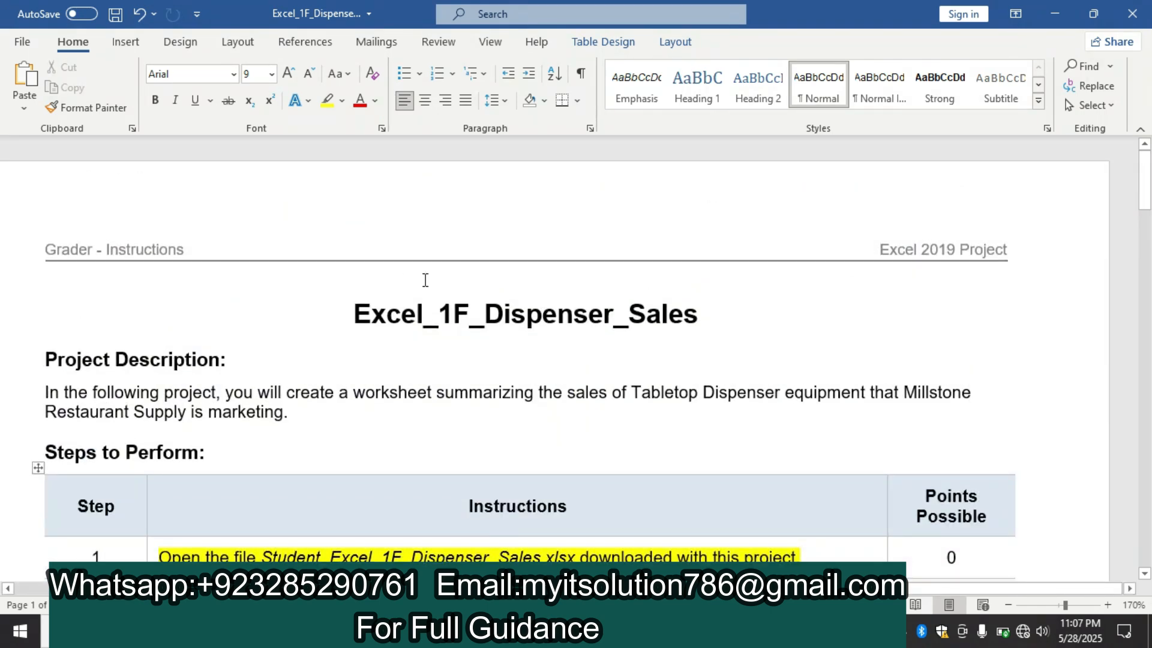
key("alt+Tab")
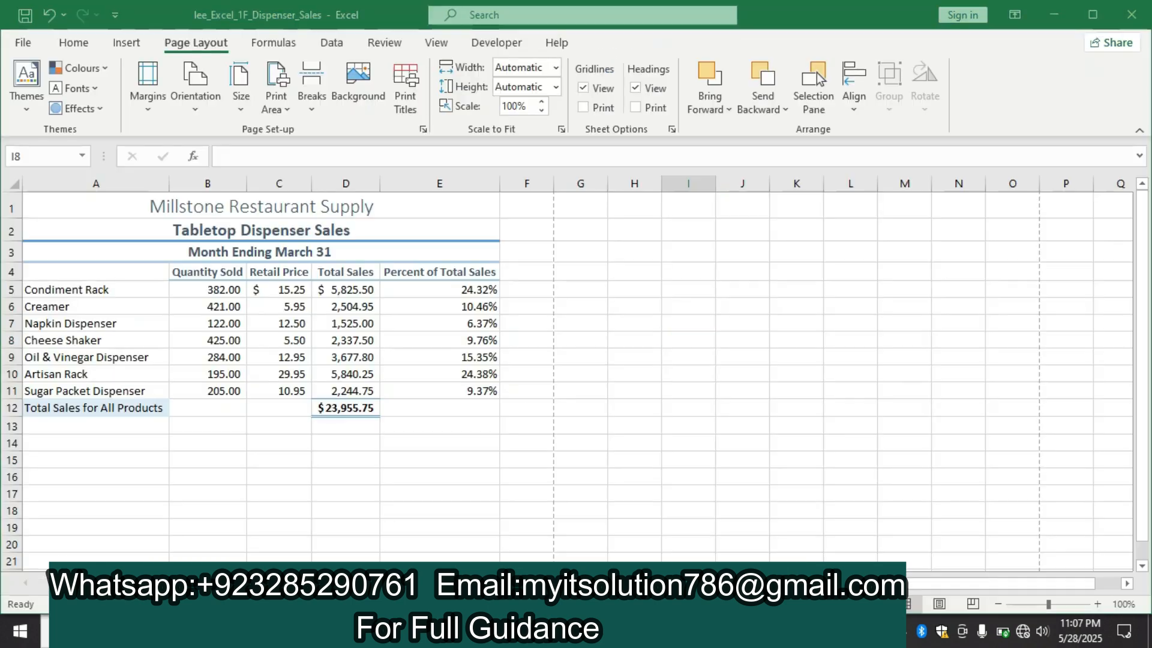
key("alt+Tab")
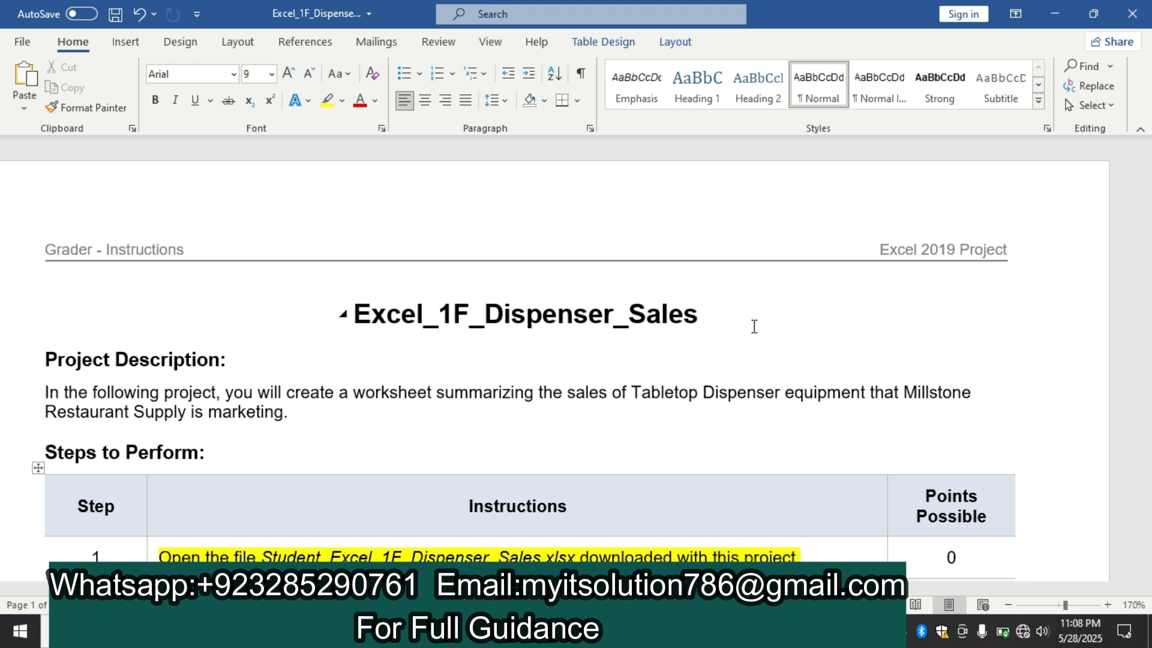
left_click_drag(1149, 192, 1149, 406)
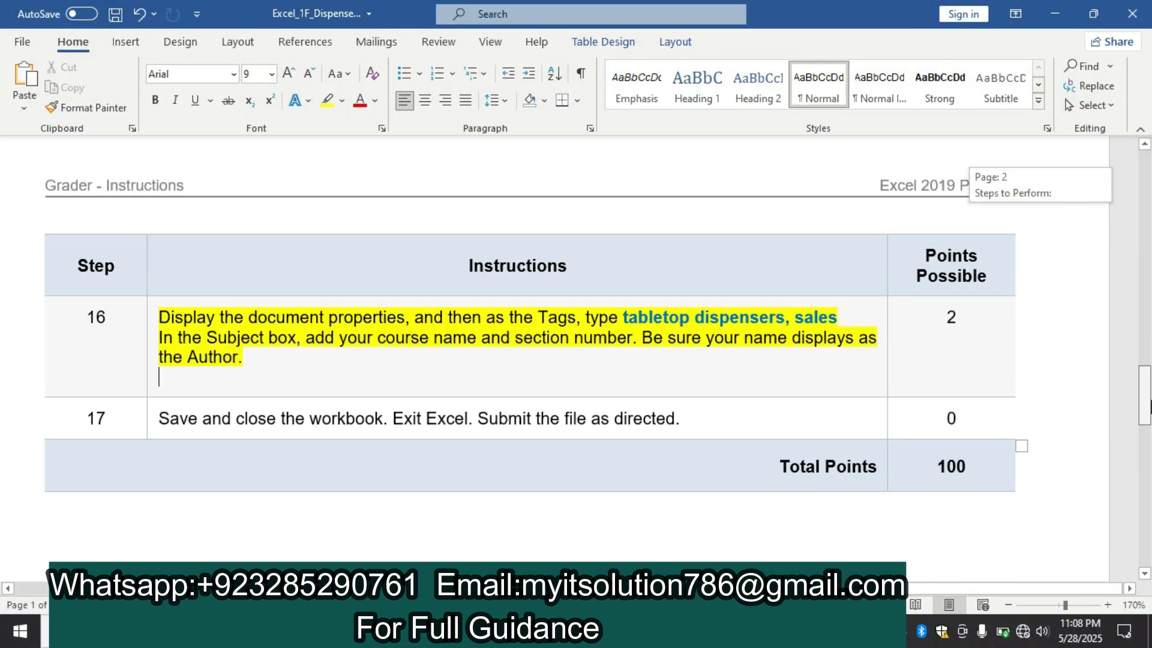
left_click_drag(1149, 406, 1150, 191)
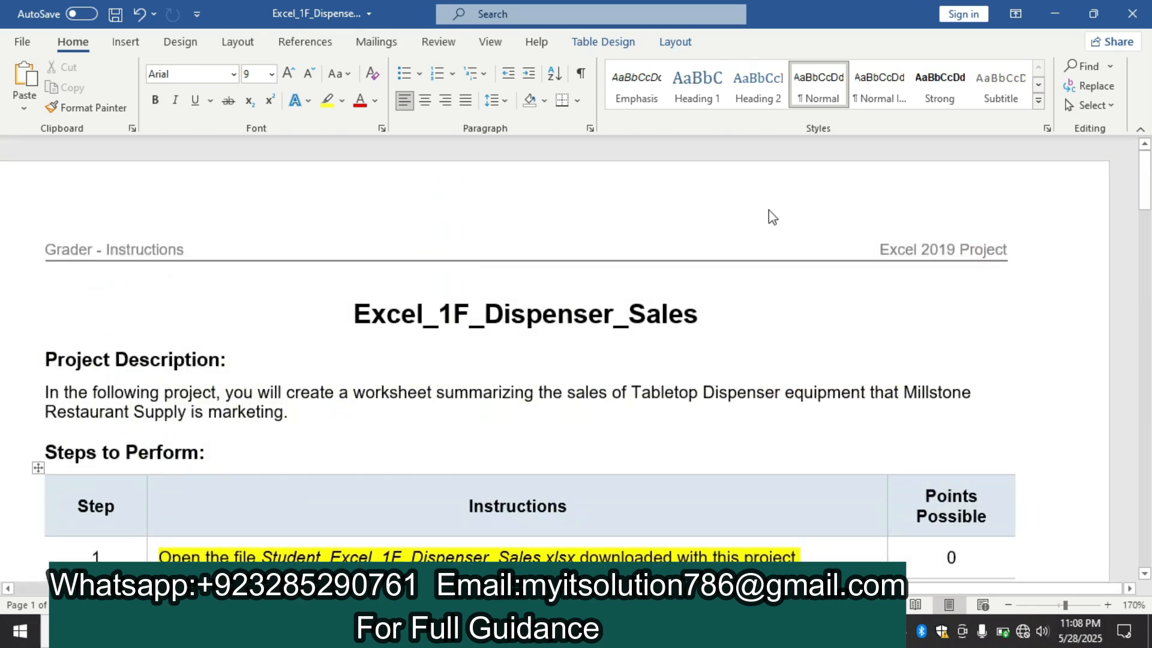